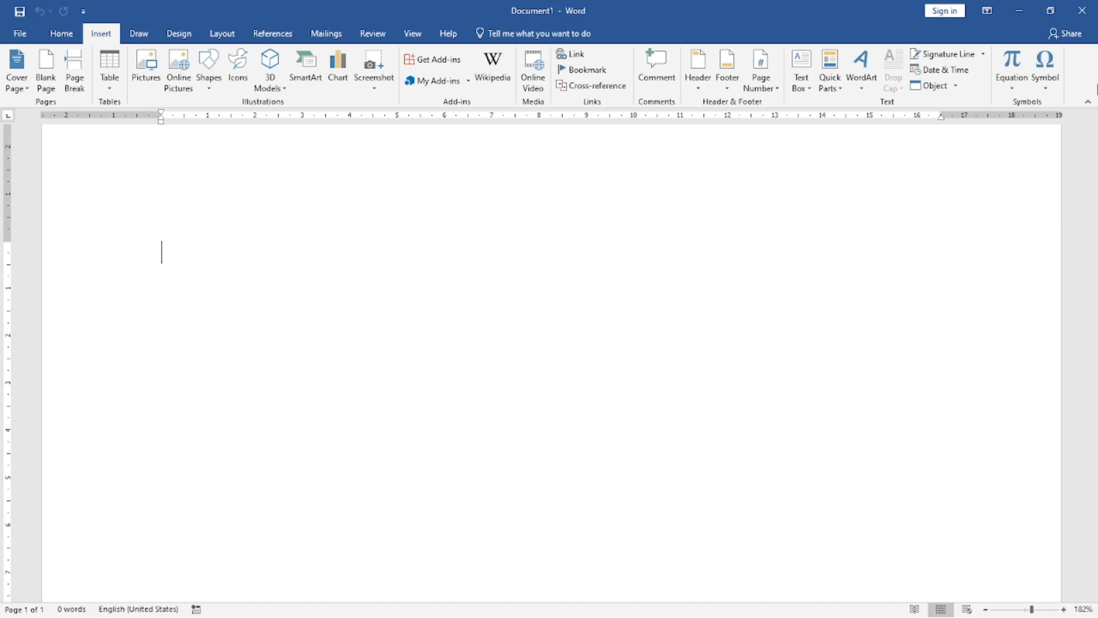
Insert WordArt in the plain black shadowed style with the text MCA COMPUTER ACADEMY
{"action": "left_click", "coordinate": [860, 91]}
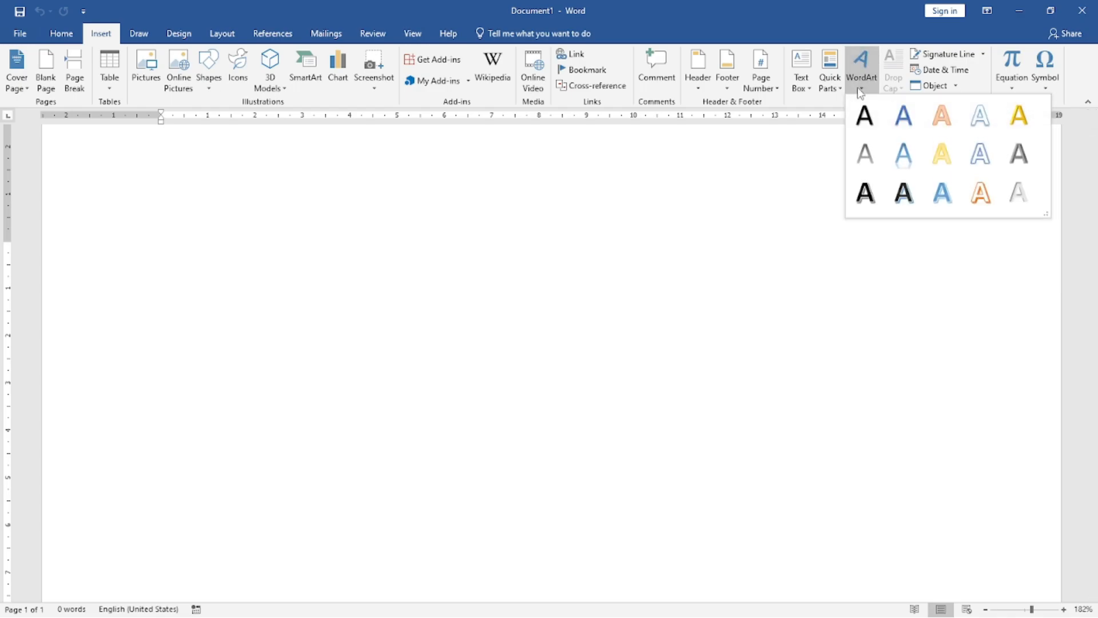
{"action": "left_click", "coordinate": [862, 130]}
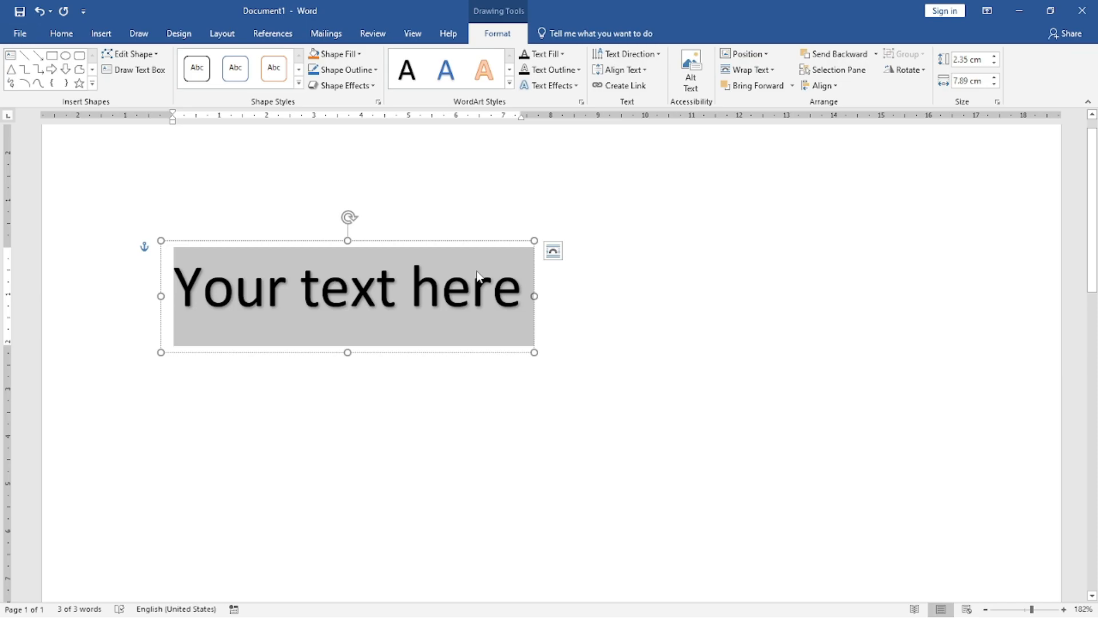
{"action": "type", "text": "M"}
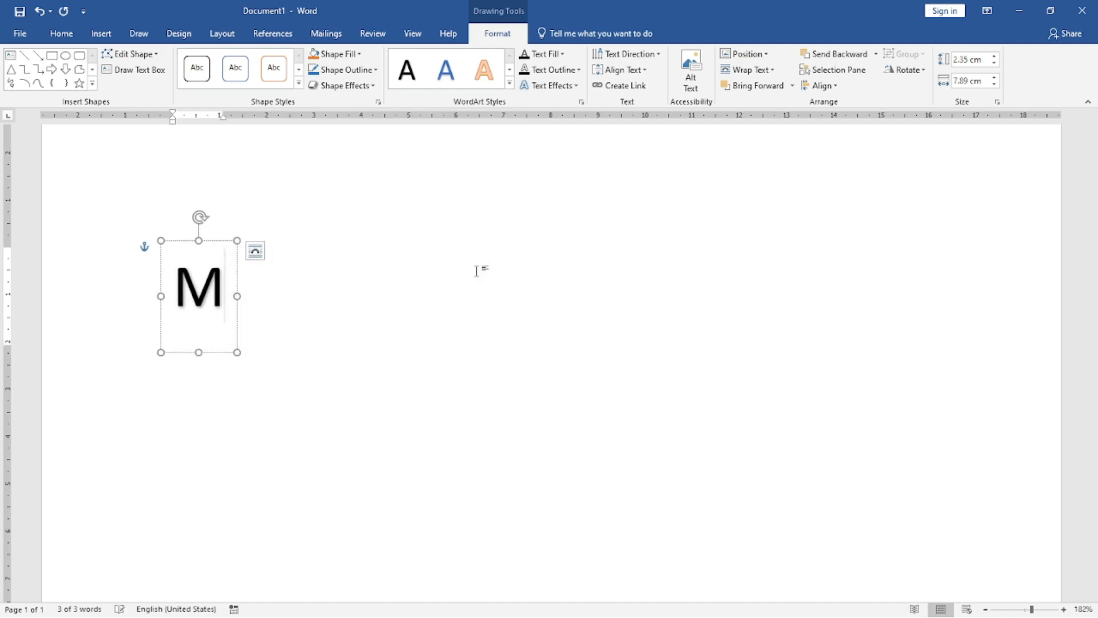
{"action": "type", "text": "CA COMPUTER"}
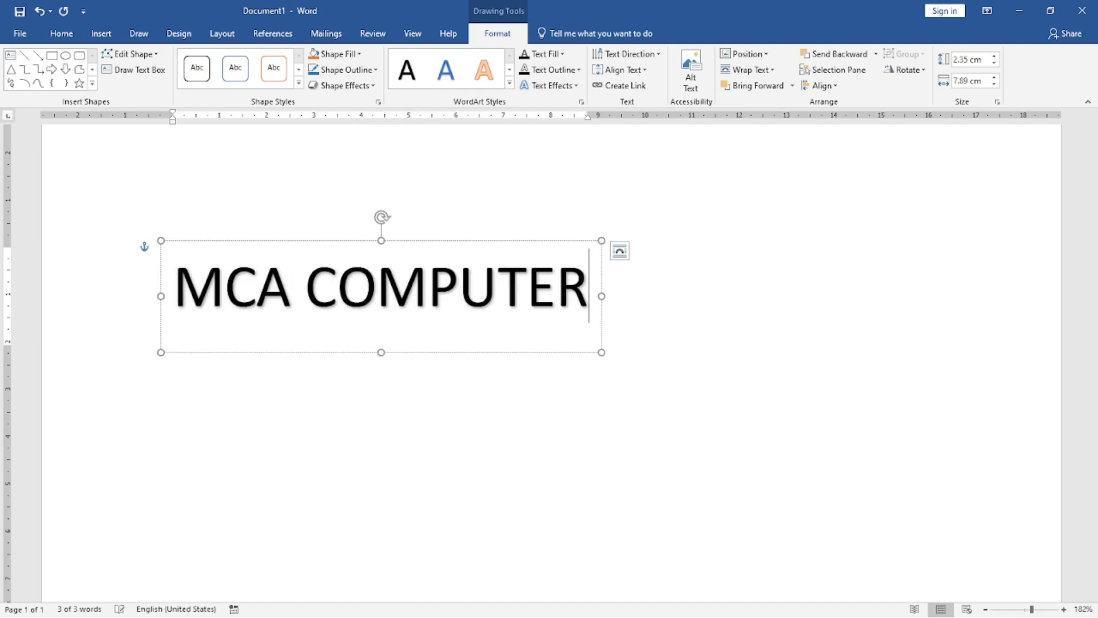
{"action": "type", "text": " ACADEMYT"}
{"action": "key", "text": "BackSpace"}
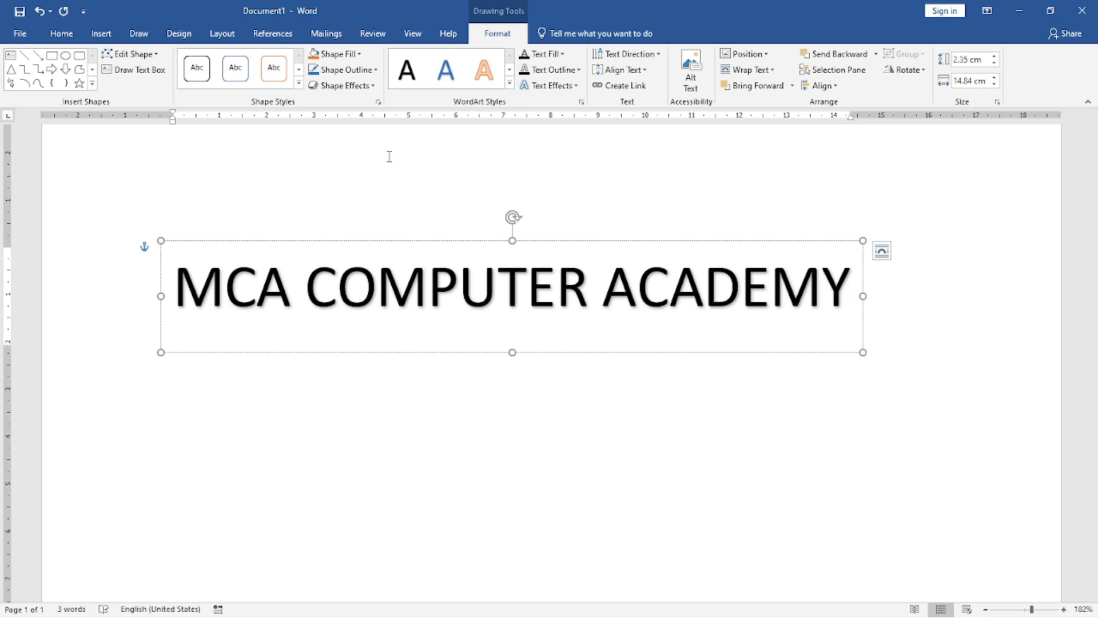
Fill the WordArt box with standard light blue and give it a red outline
{"action": "left_click", "coordinate": [343, 242]}
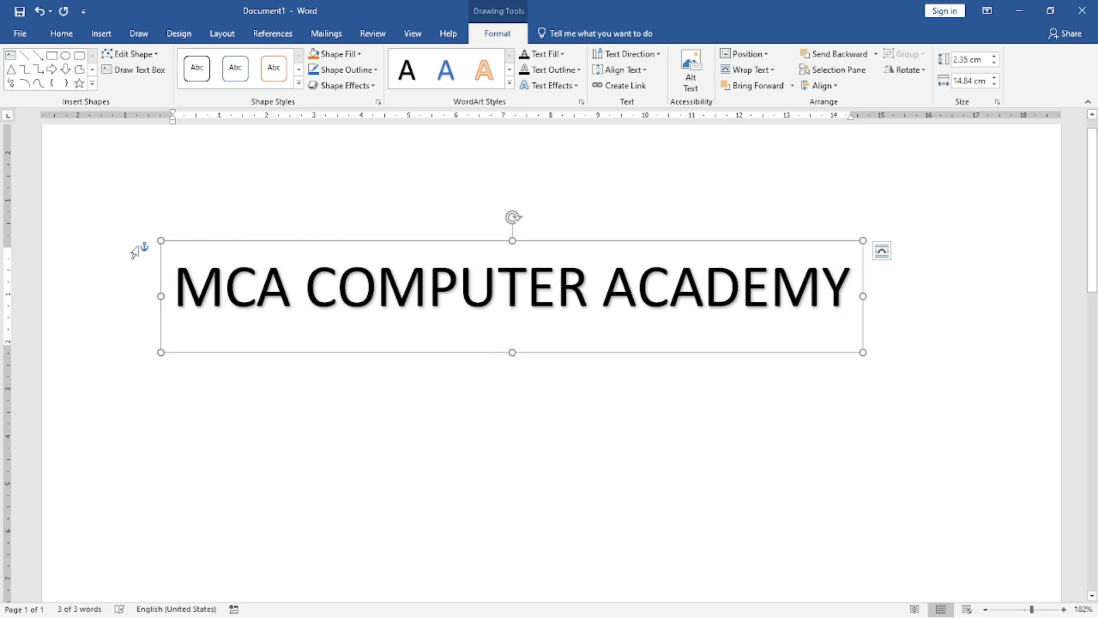
{"action": "left_click", "coordinate": [358, 55]}
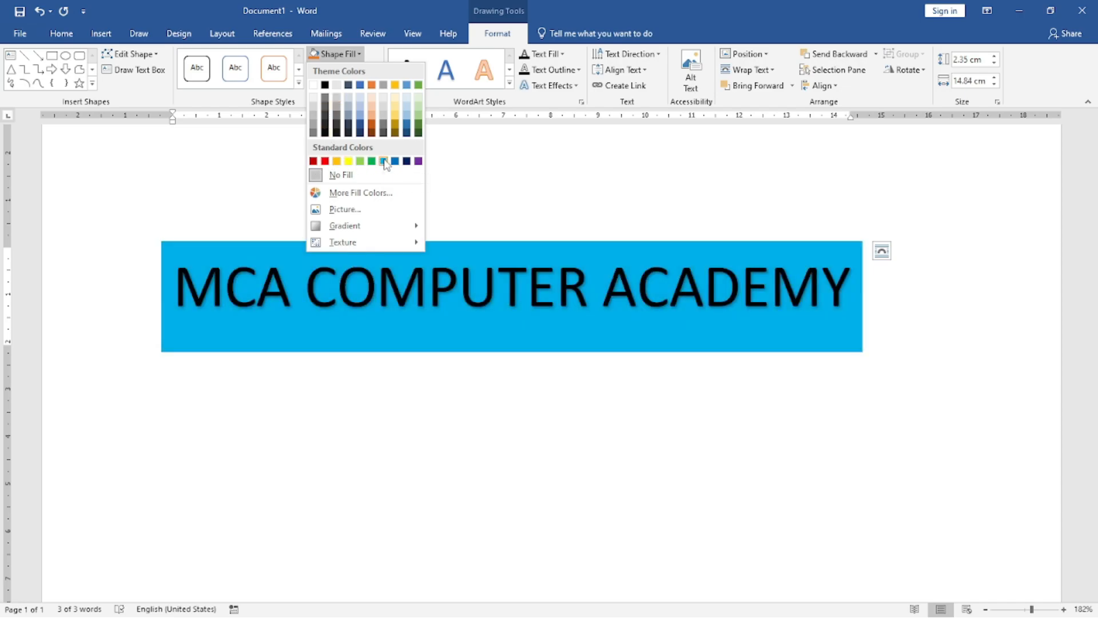
{"action": "left_click", "coordinate": [384, 161]}
{"action": "left_click", "coordinate": [348, 70]}
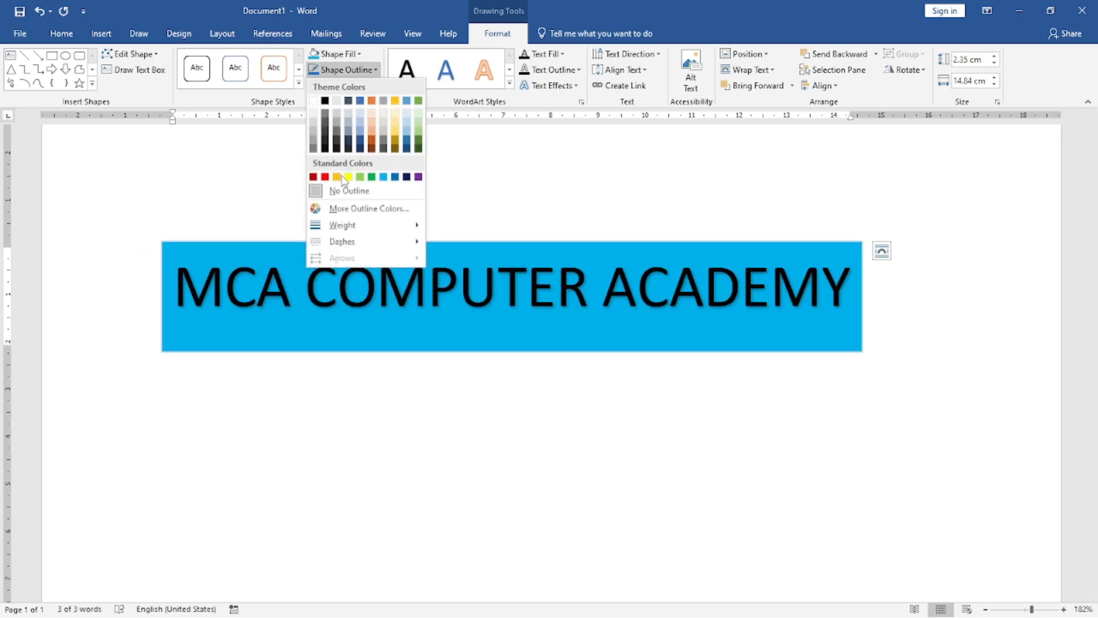
{"action": "left_click", "coordinate": [323, 177]}
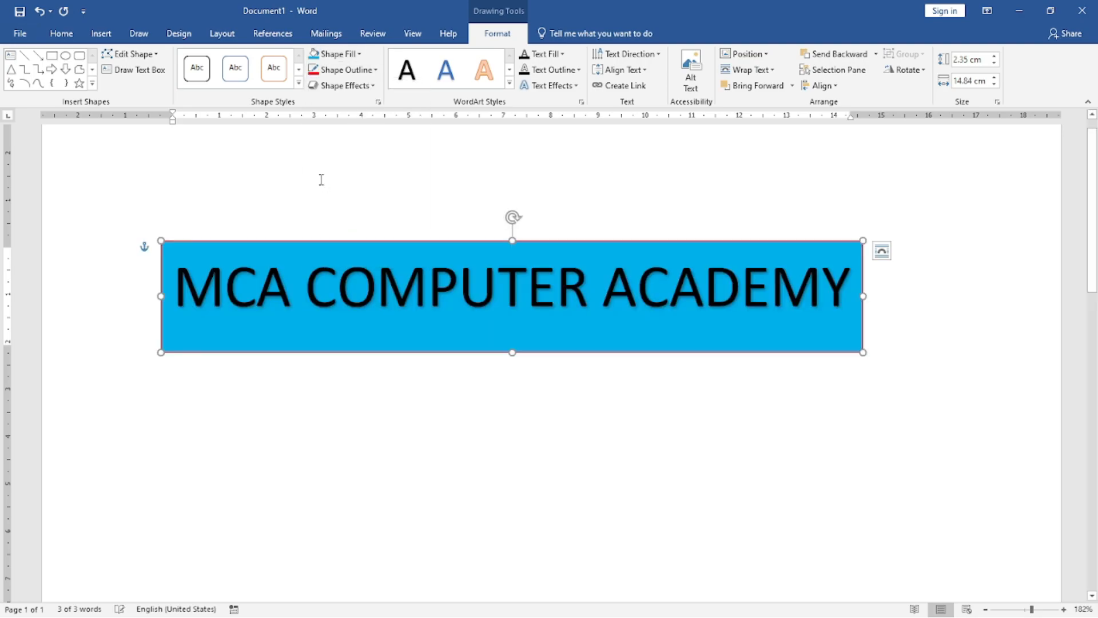
Apply the smallest light blue glow variation to the WordArt box
{"action": "left_click", "coordinate": [345, 85]}
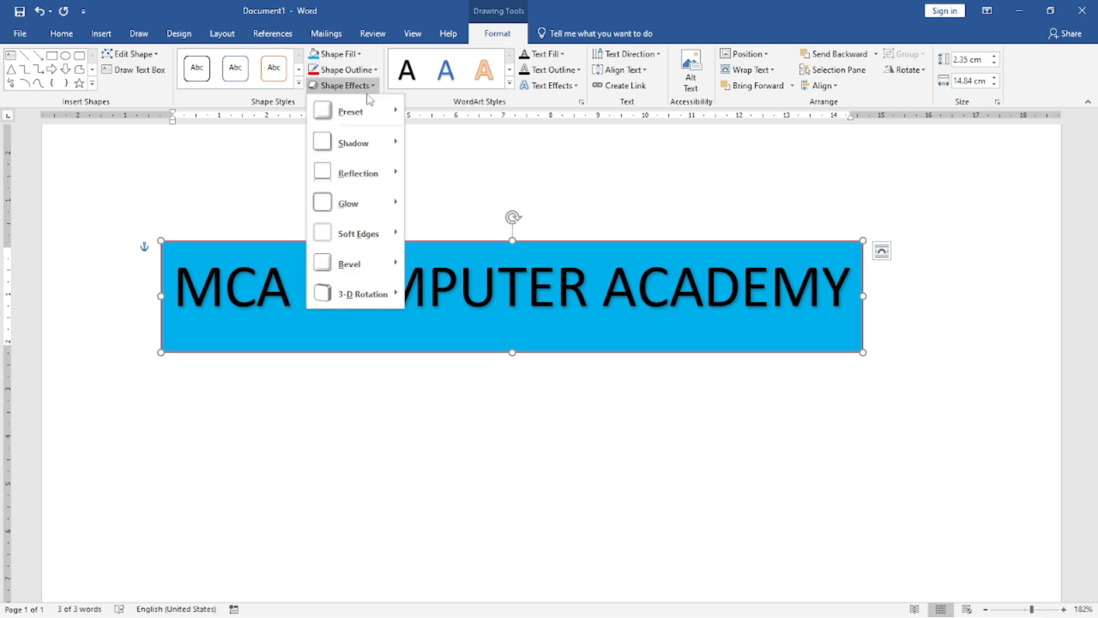
{"action": "mouse_move", "coordinate": [358, 212]}
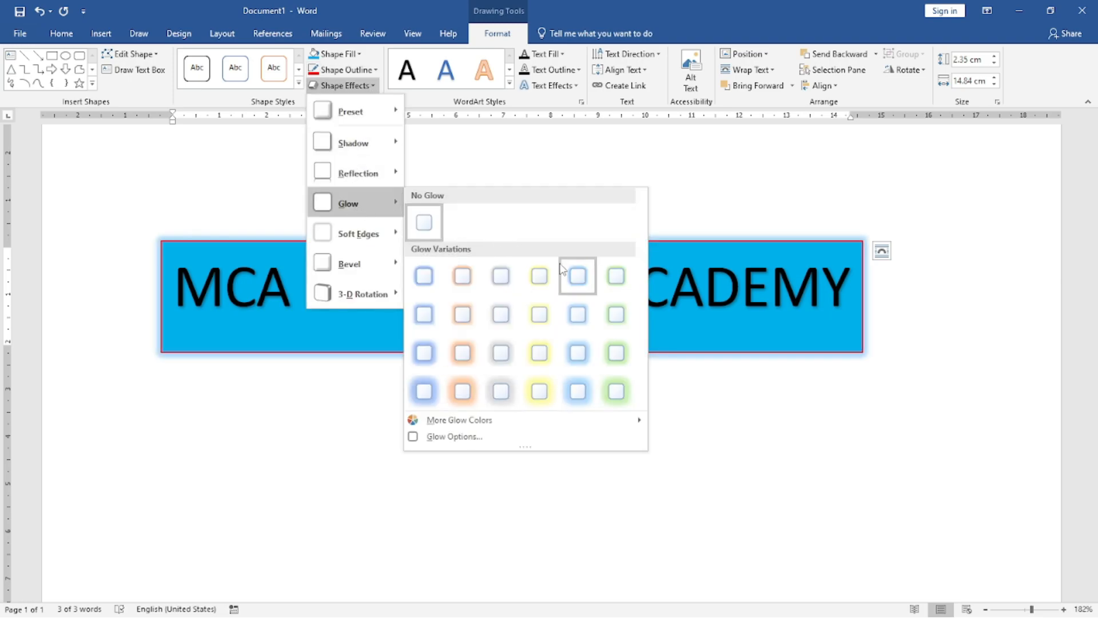
{"action": "left_click", "coordinate": [574, 290]}
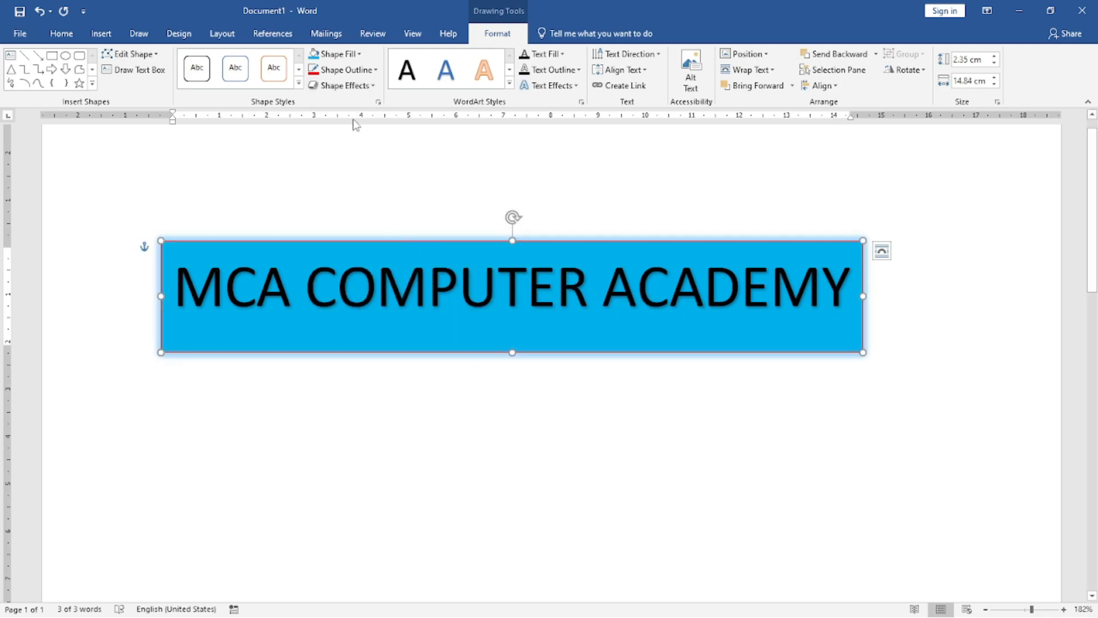
Change the WordArt box's fill to a very dark gray and set its outline weight to 6 pt
{"action": "left_click", "coordinate": [358, 55]}
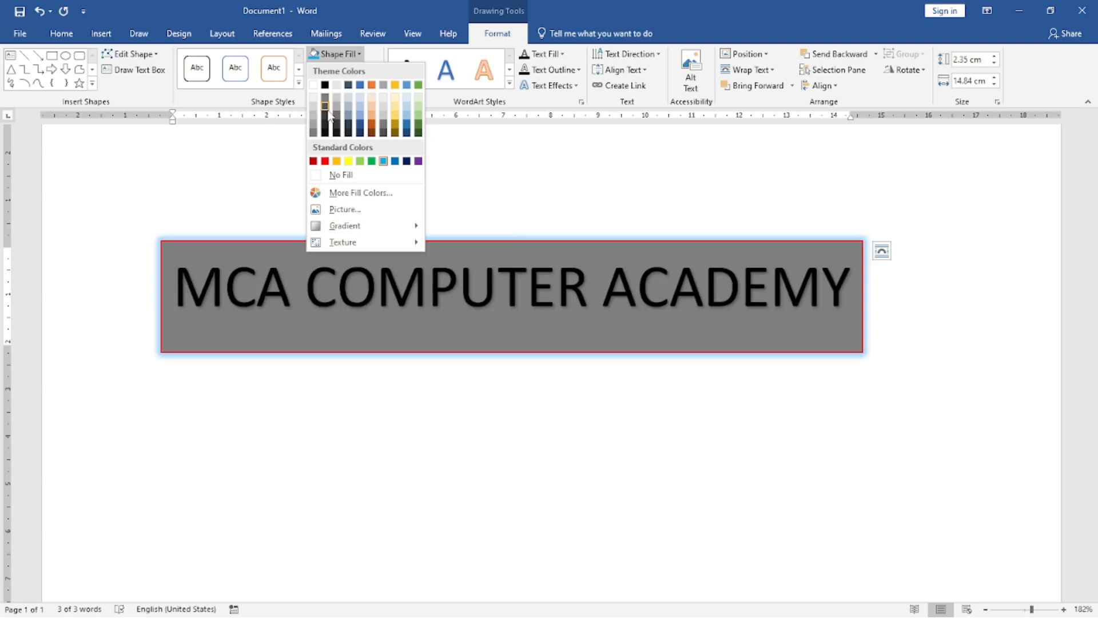
{"action": "left_click", "coordinate": [326, 124]}
{"action": "left_click", "coordinate": [343, 69]}
{"action": "mouse_move", "coordinate": [343, 225]}
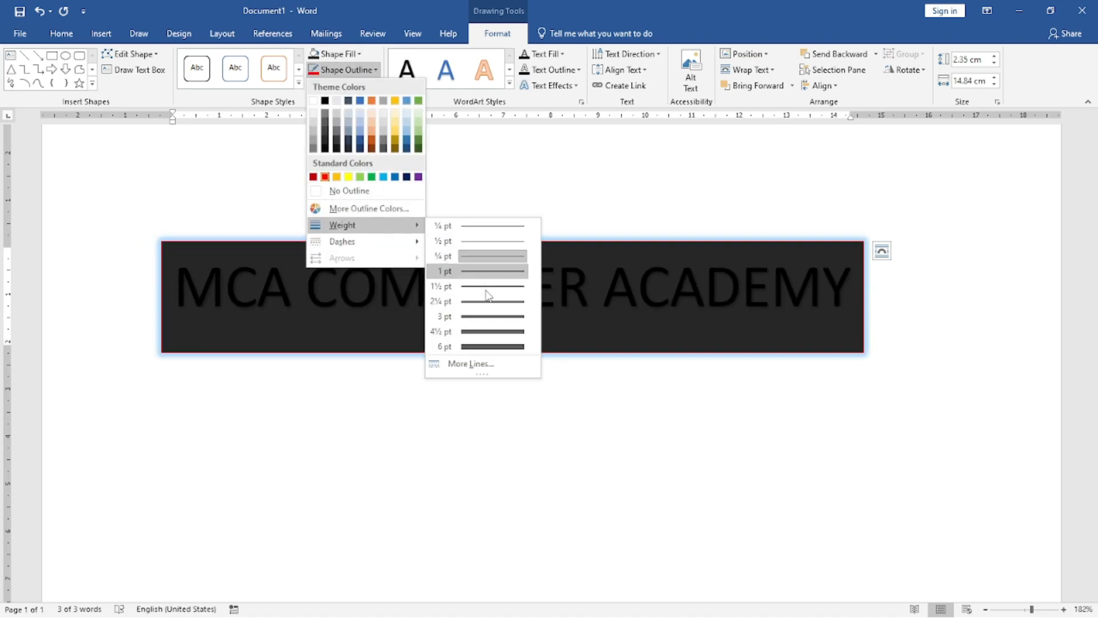
{"action": "left_click", "coordinate": [485, 347]}
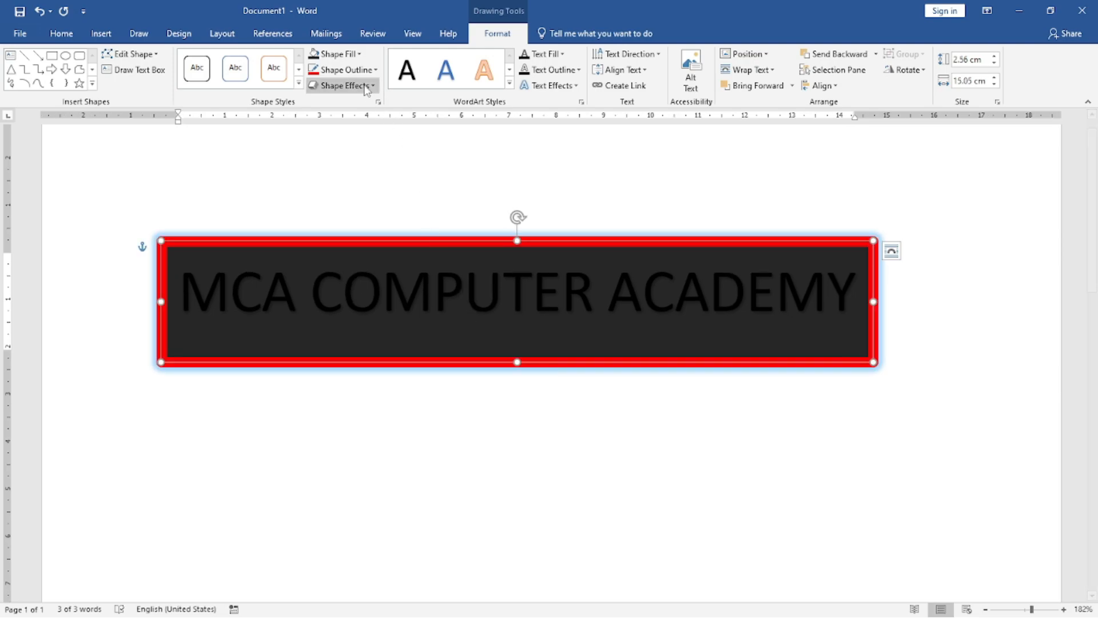
Apply the No Rotation option from the 3-D Rotation effects to the WordArt box
{"action": "left_click", "coordinate": [343, 85]}
{"action": "mouse_move", "coordinate": [376, 294]}
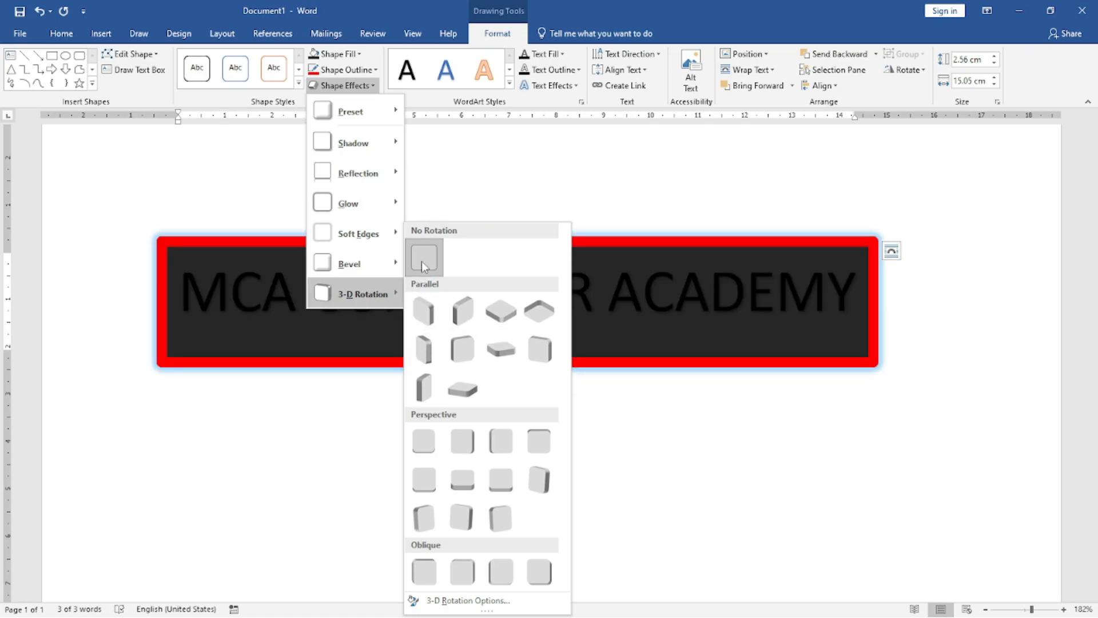
{"action": "left_click", "coordinate": [424, 256]}
Delete the MCA COMPUTER ACADEMY WordArt from the page
{"action": "left_click", "coordinate": [362, 240]}
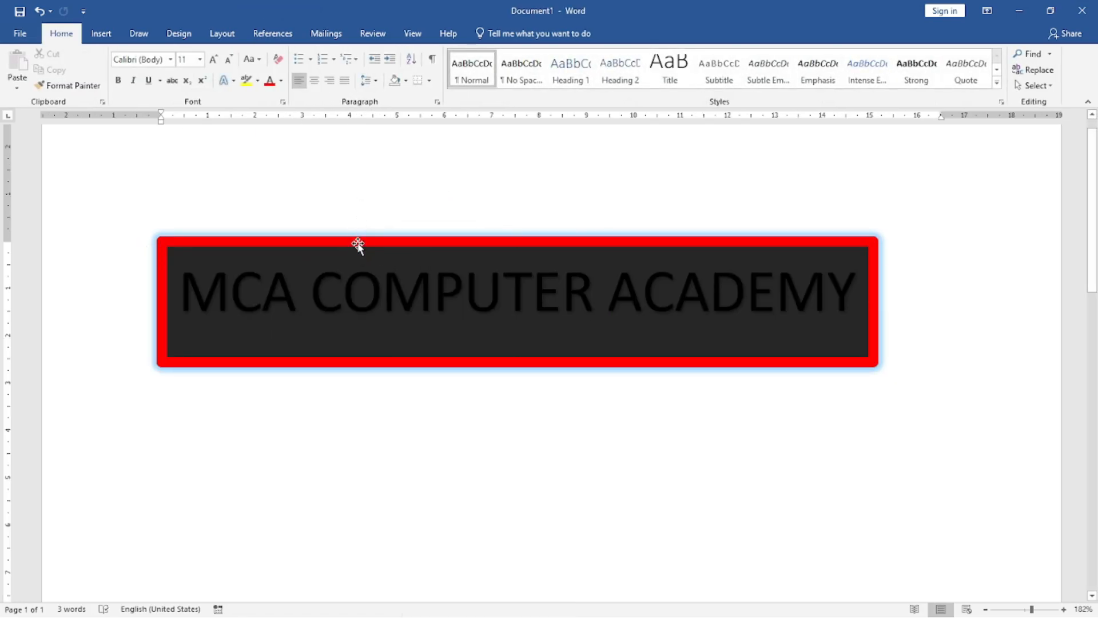
{"action": "left_click", "coordinate": [359, 242]}
{"action": "key", "text": "Delete"}
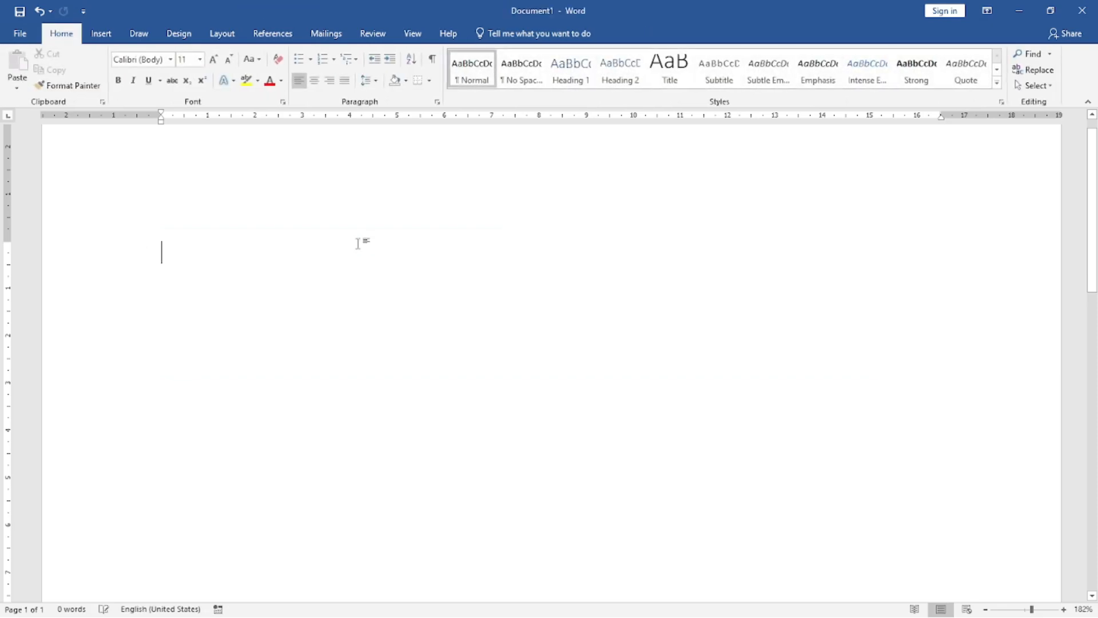
Insert placeholder WordArt in the orange style and enlarge its box to about 13.9 cm wide and 2.95 cm high
{"action": "left_click", "coordinate": [100, 33]}
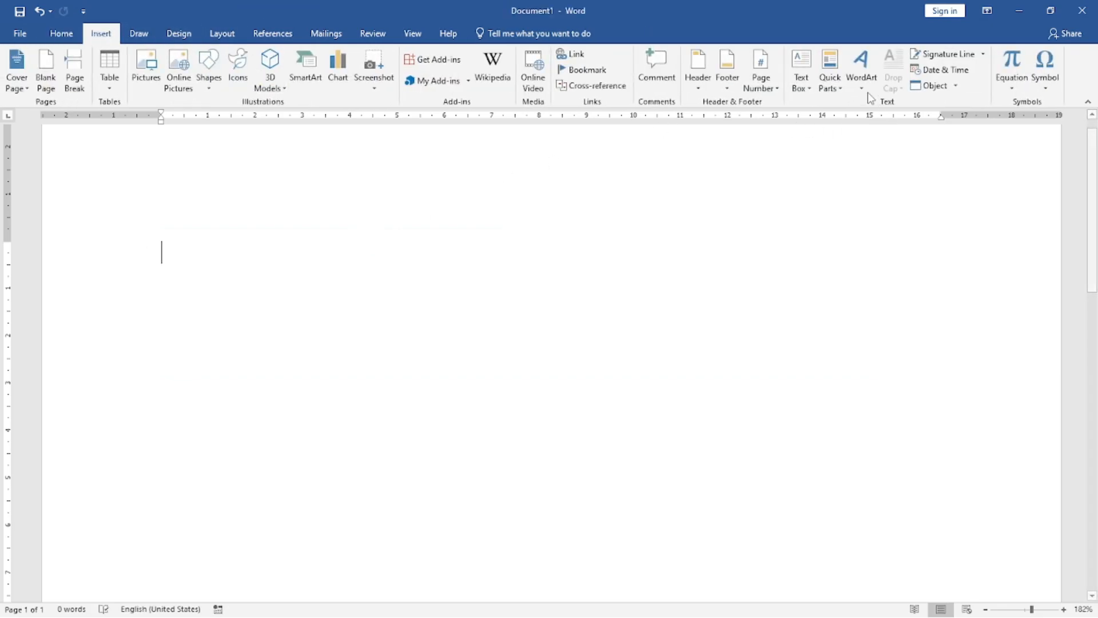
{"action": "left_click", "coordinate": [861, 72]}
{"action": "left_click", "coordinate": [942, 116]}
{"action": "left_click_drag", "start_coordinate": [542, 346], "coordinate": [819, 380]}
{"action": "left_click", "coordinate": [636, 292]}
Change the whole placeholder text to the black WordArt style with a blue hard shadow
{"action": "left_click_drag", "start_coordinate": [636, 292], "coordinate": [108, 280]}
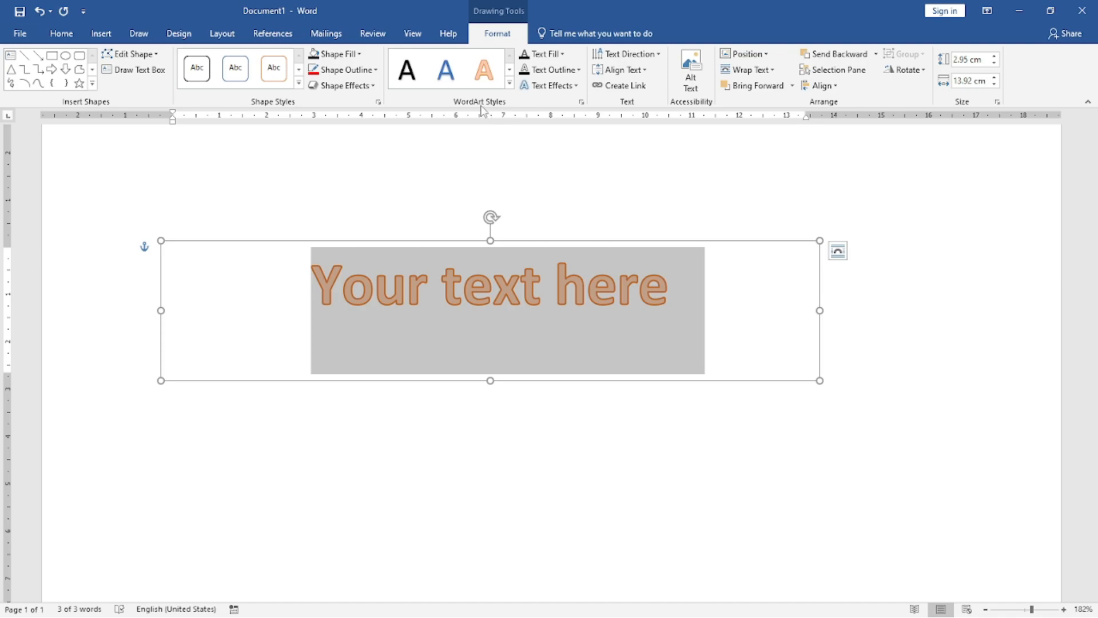
{"action": "left_click", "coordinate": [509, 83]}
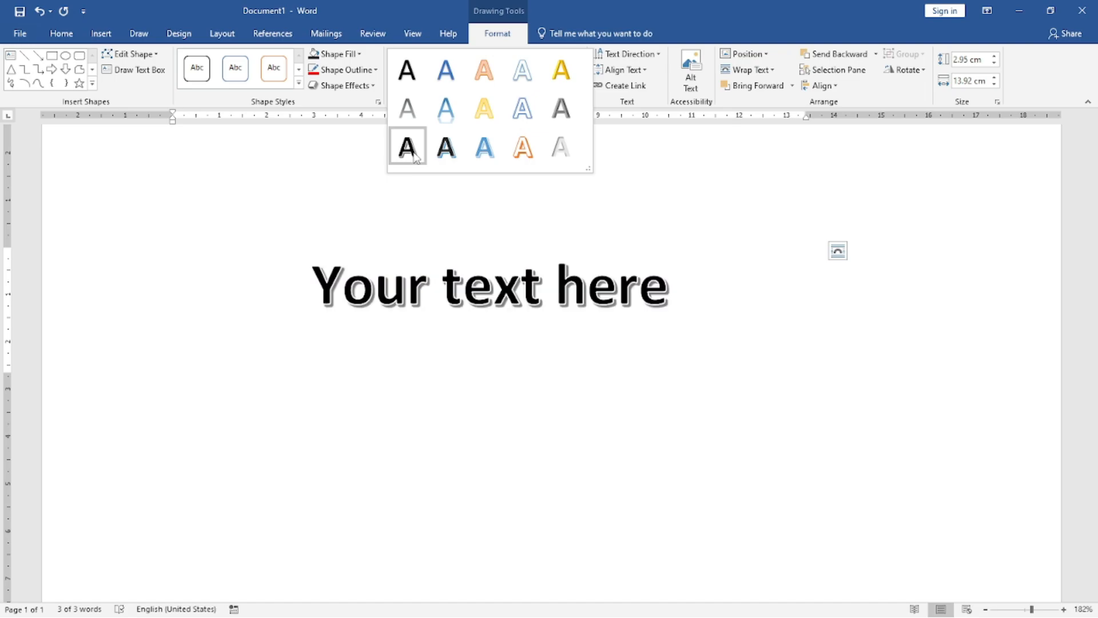
{"action": "left_click", "coordinate": [446, 148]}
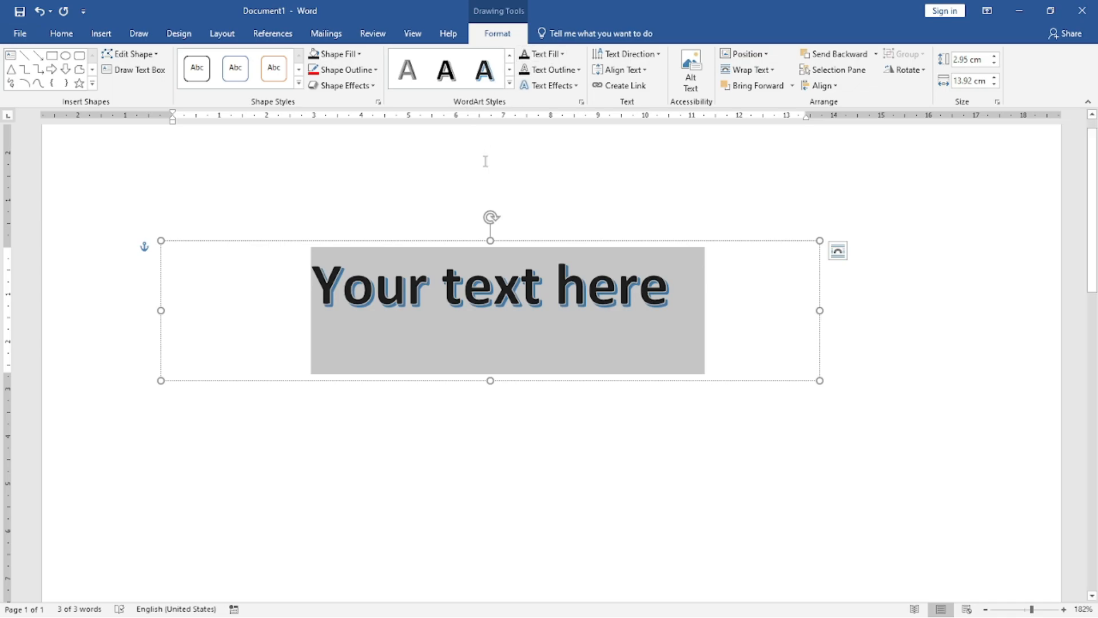
Set the WordArt text fill to light gray and its text outline to standard red
{"action": "left_click", "coordinate": [562, 54]}
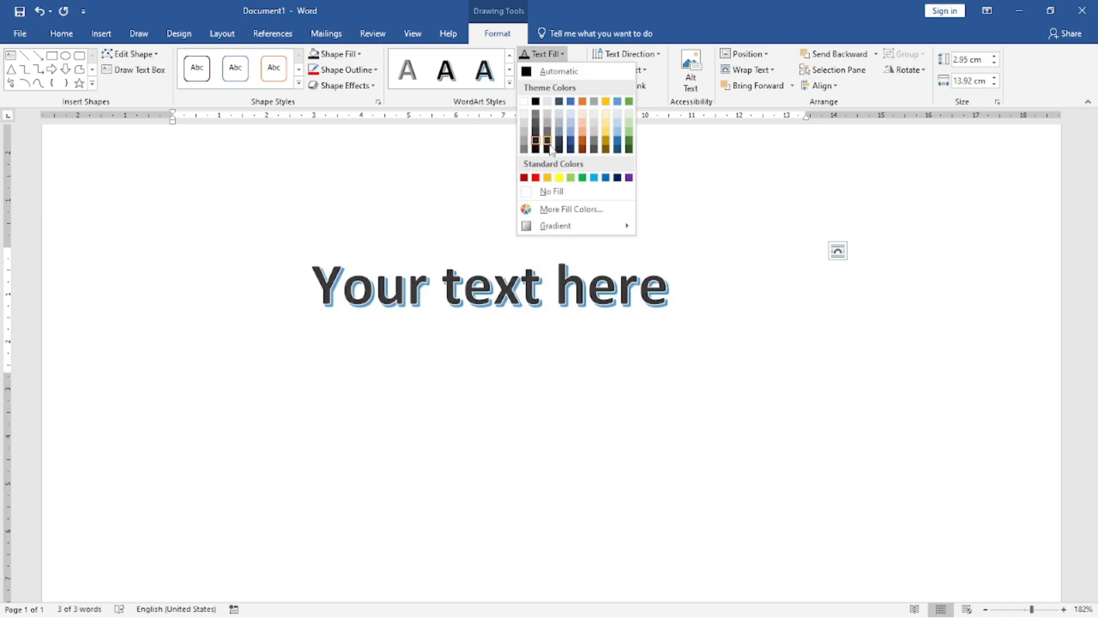
{"action": "left_click", "coordinate": [548, 115]}
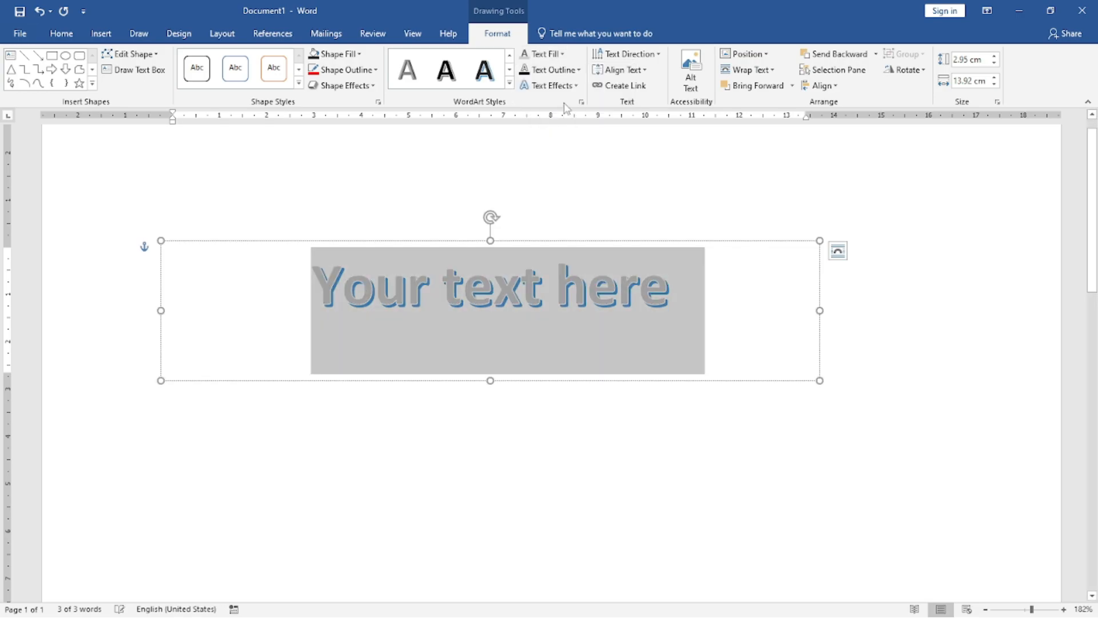
{"action": "left_click", "coordinate": [550, 70]}
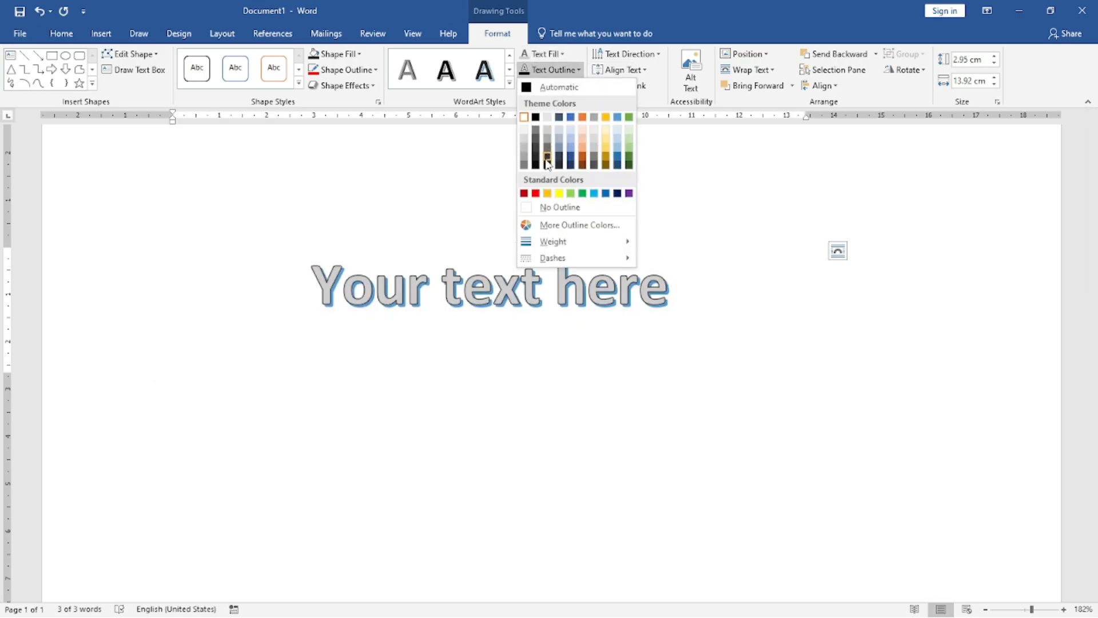
{"action": "left_click", "coordinate": [534, 194]}
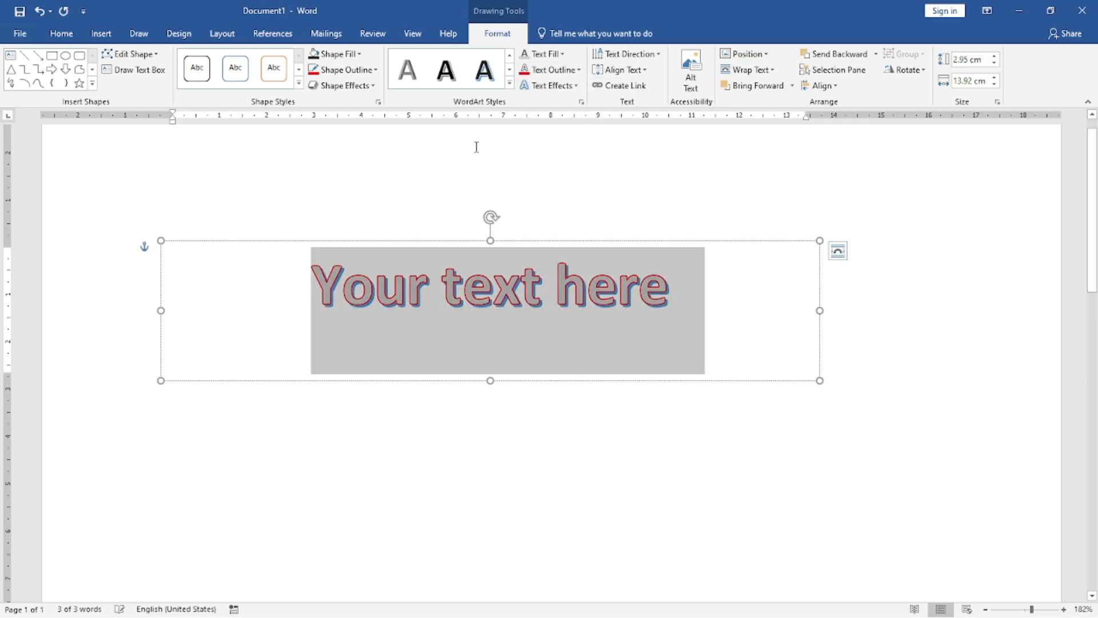
Fill the WordArt text with standard red and outline the letters in standard green
{"action": "left_click", "coordinate": [562, 55]}
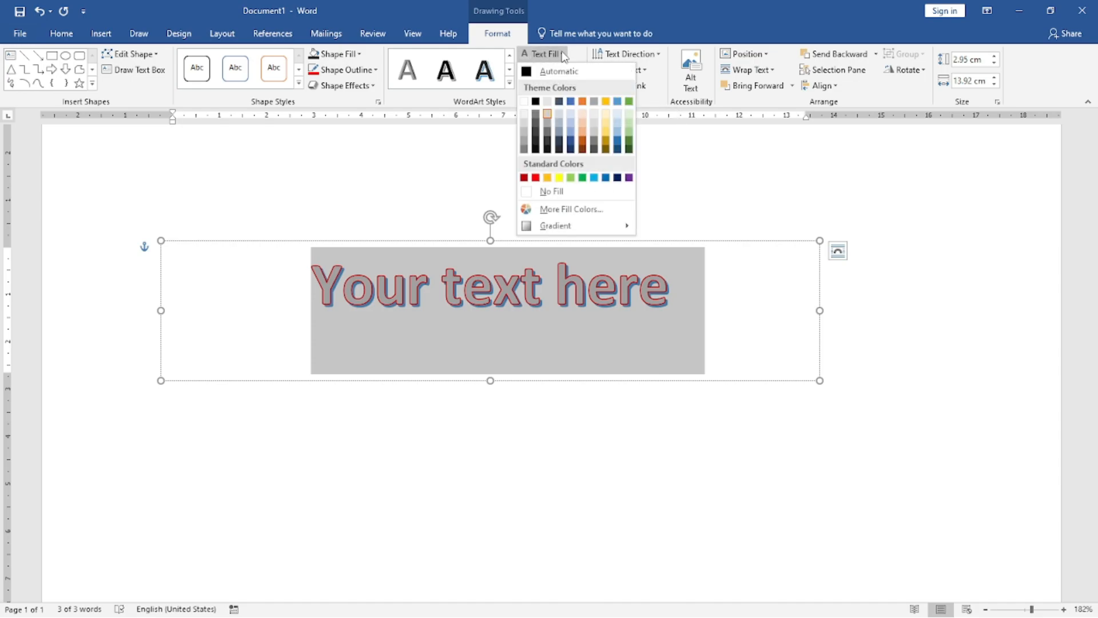
{"action": "left_click", "coordinate": [536, 182]}
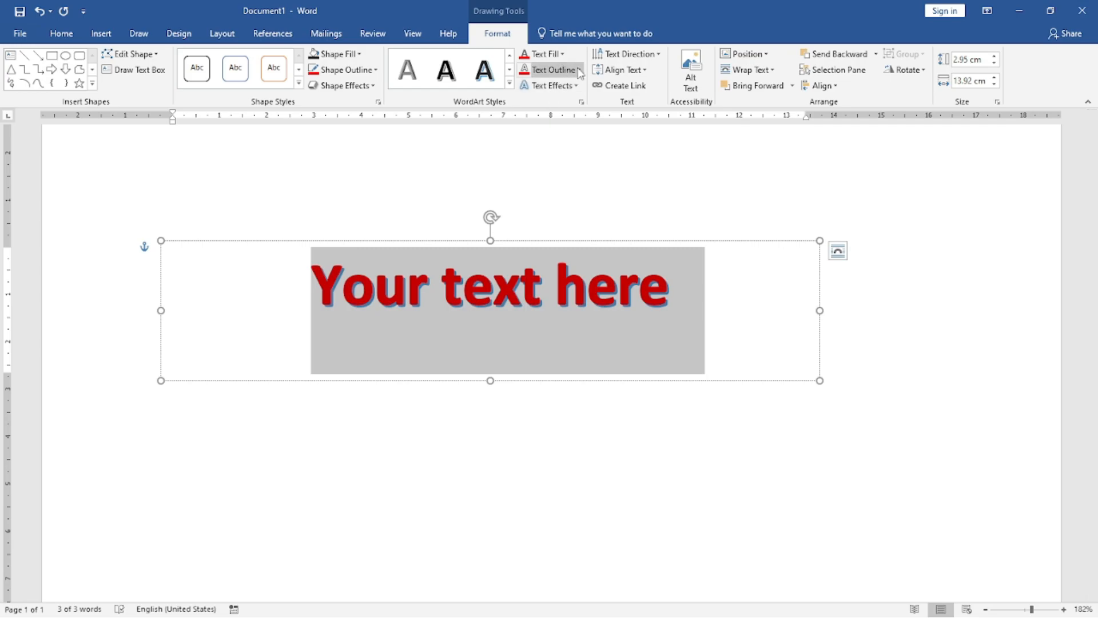
{"action": "left_click", "coordinate": [578, 69]}
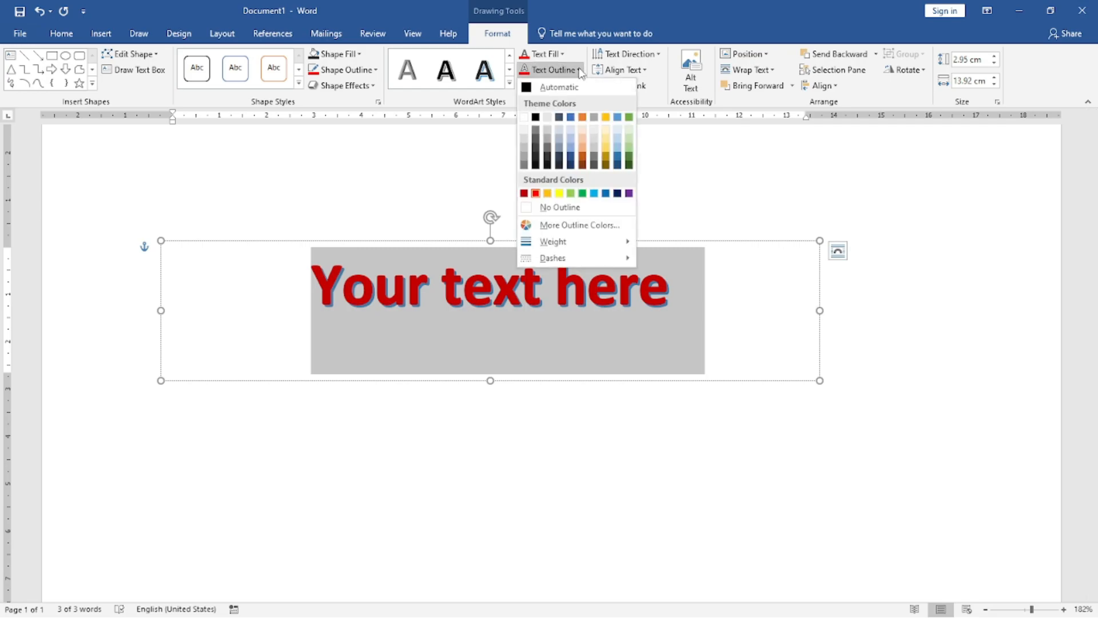
{"action": "left_click", "coordinate": [583, 193]}
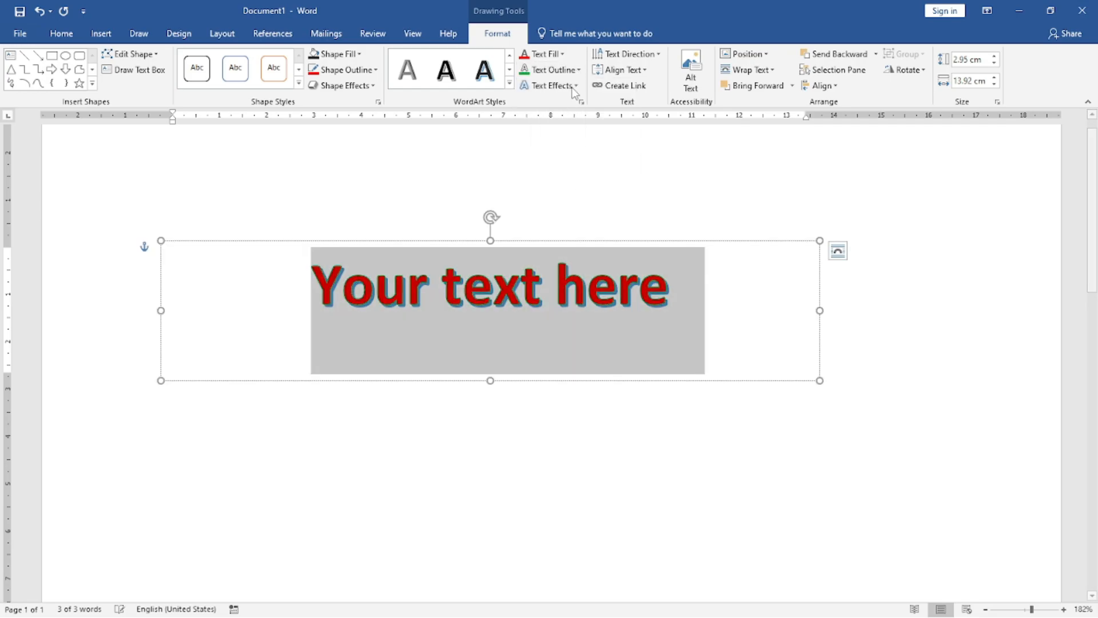
Set the weight of the WordArt text's green outline to 1 pt
{"action": "left_click", "coordinate": [579, 70]}
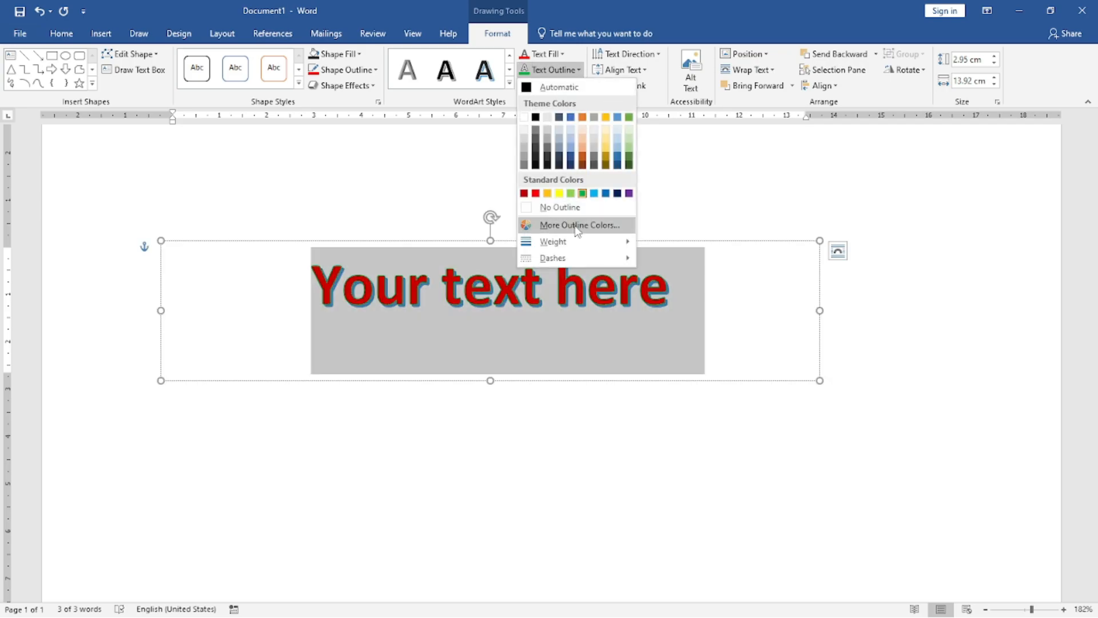
{"action": "mouse_move", "coordinate": [573, 241]}
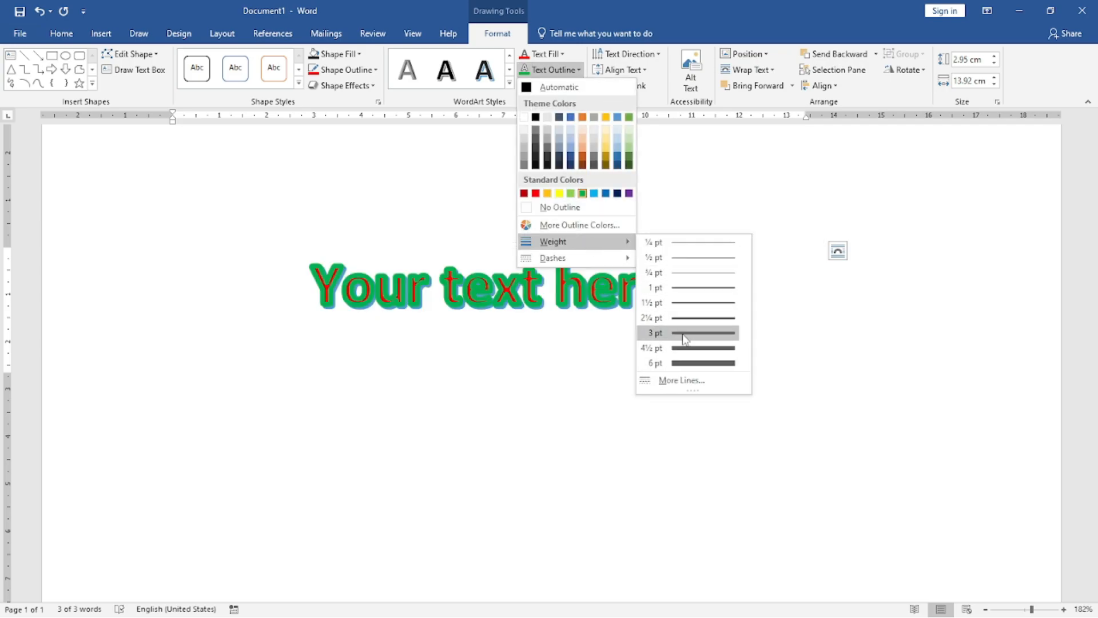
{"action": "left_click", "coordinate": [684, 293]}
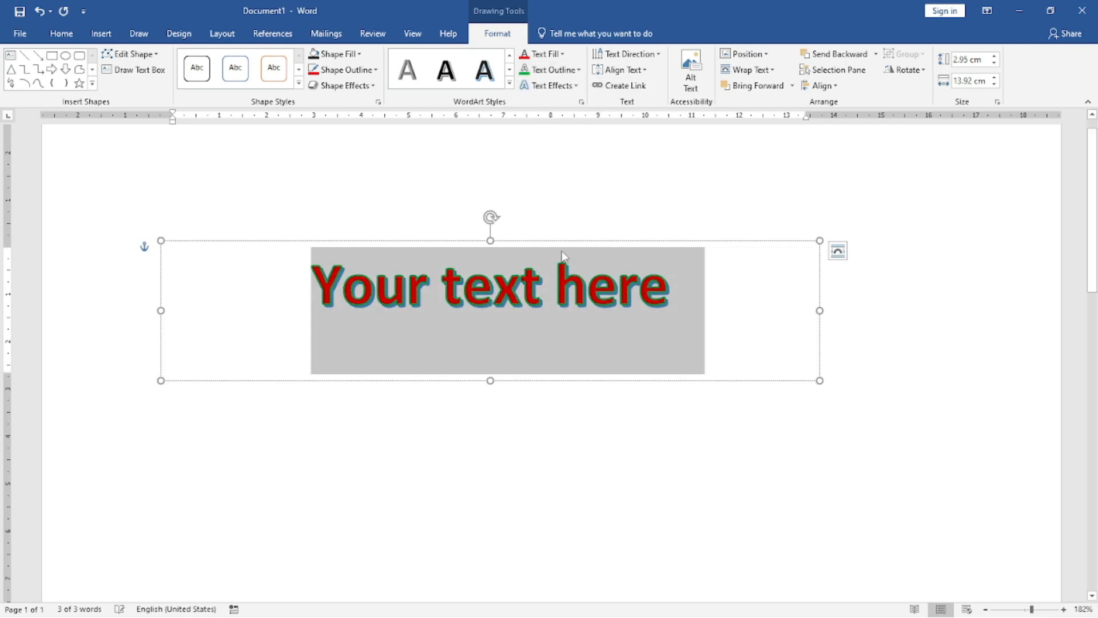
Add a reflection to the WordArt text using the middle preset of the reflection variations
{"action": "left_click", "coordinate": [577, 86]}
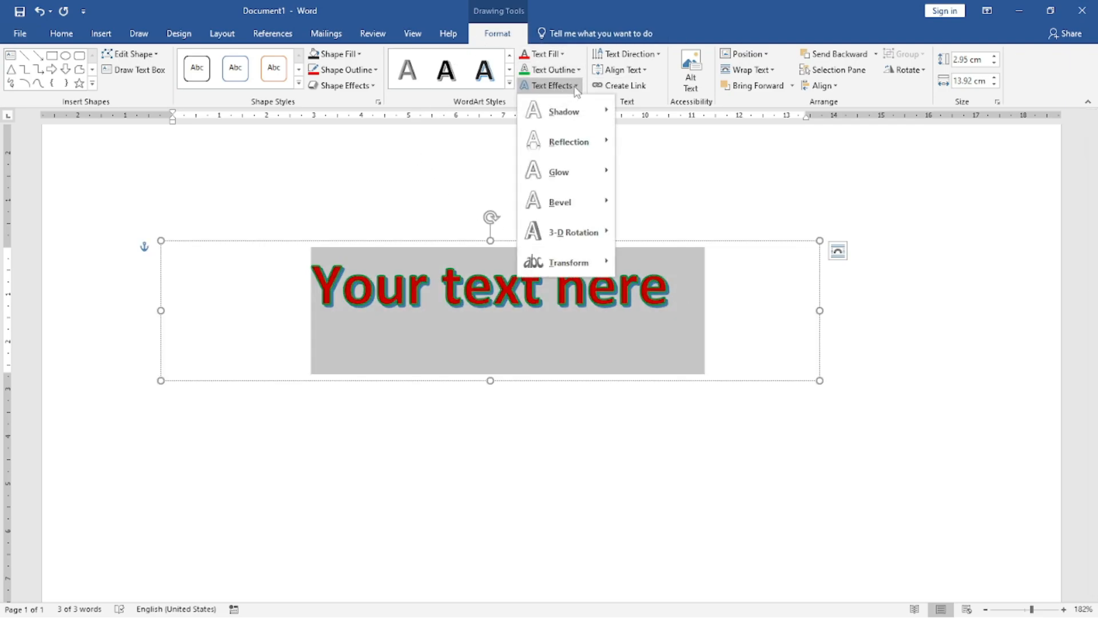
{"action": "mouse_move", "coordinate": [570, 111]}
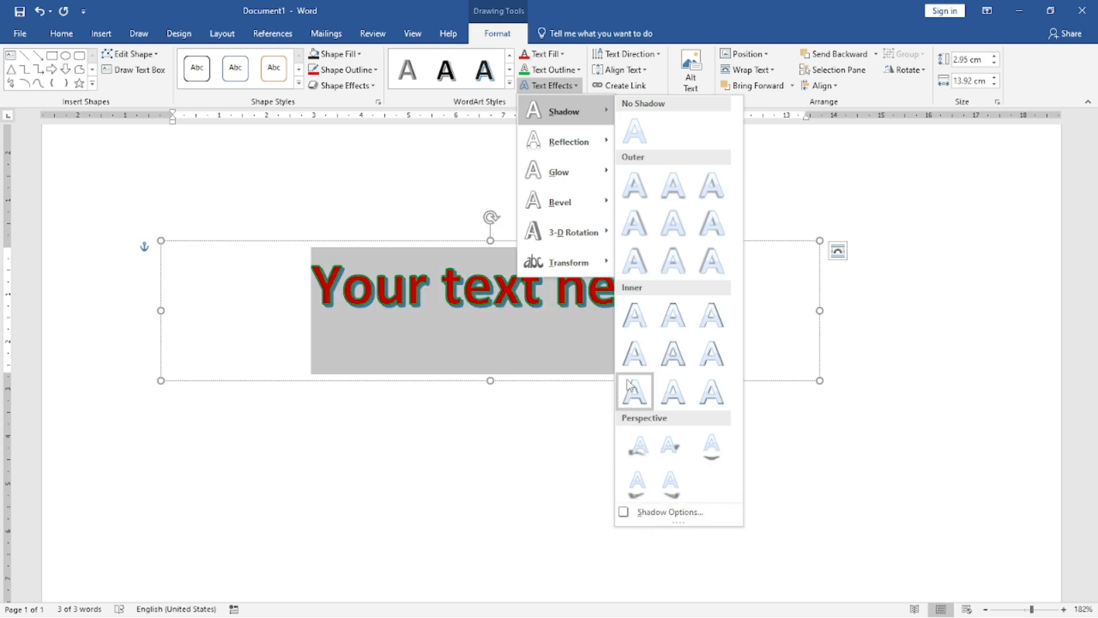
{"action": "mouse_move", "coordinate": [605, 147]}
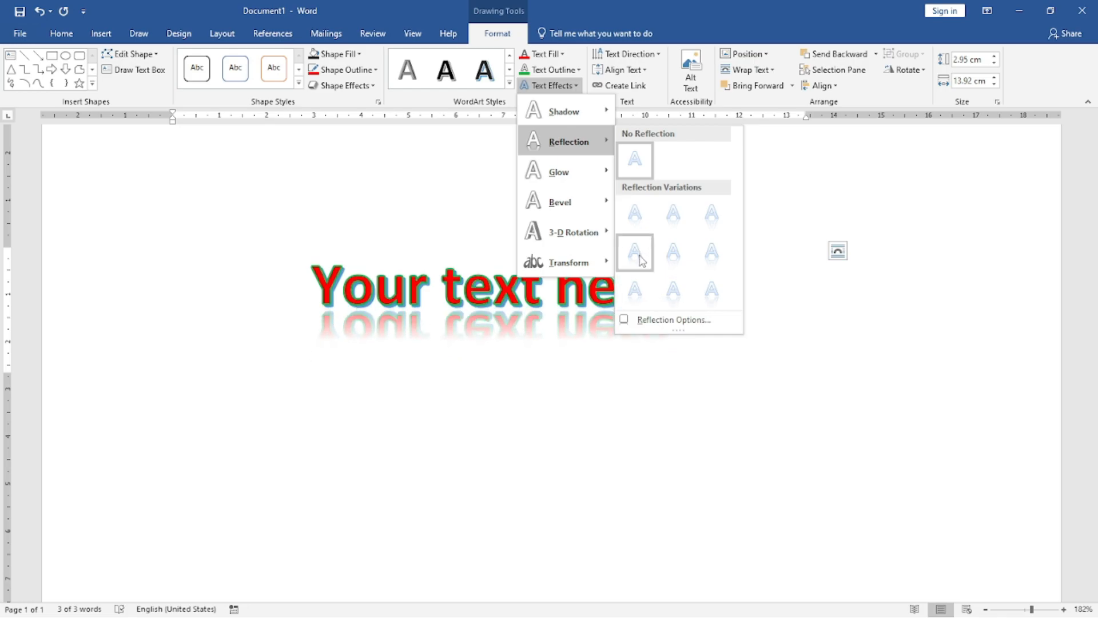
{"action": "left_click", "coordinate": [681, 254]}
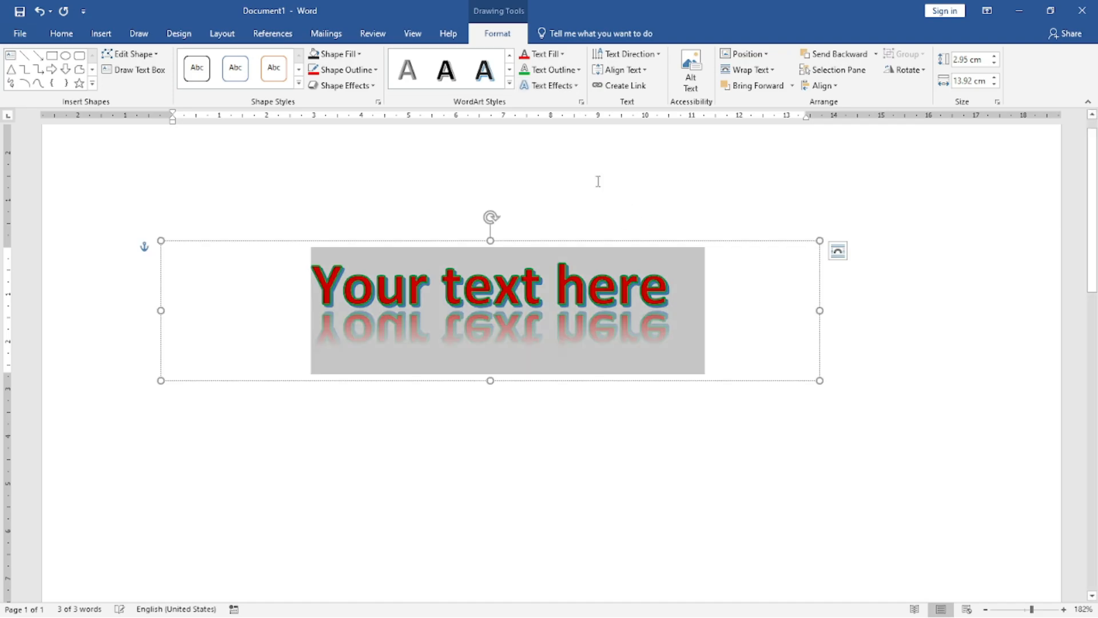
Give the WordArt text a glow in standard blue
{"action": "left_click", "coordinate": [557, 85]}
{"action": "mouse_move", "coordinate": [567, 152]}
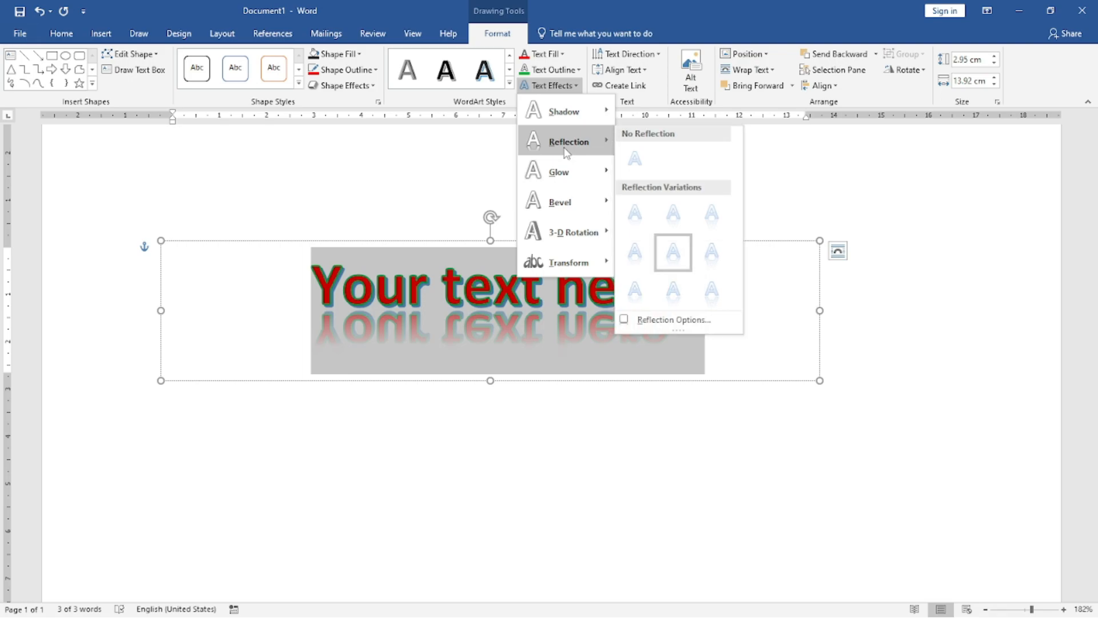
{"action": "mouse_move", "coordinate": [558, 173]}
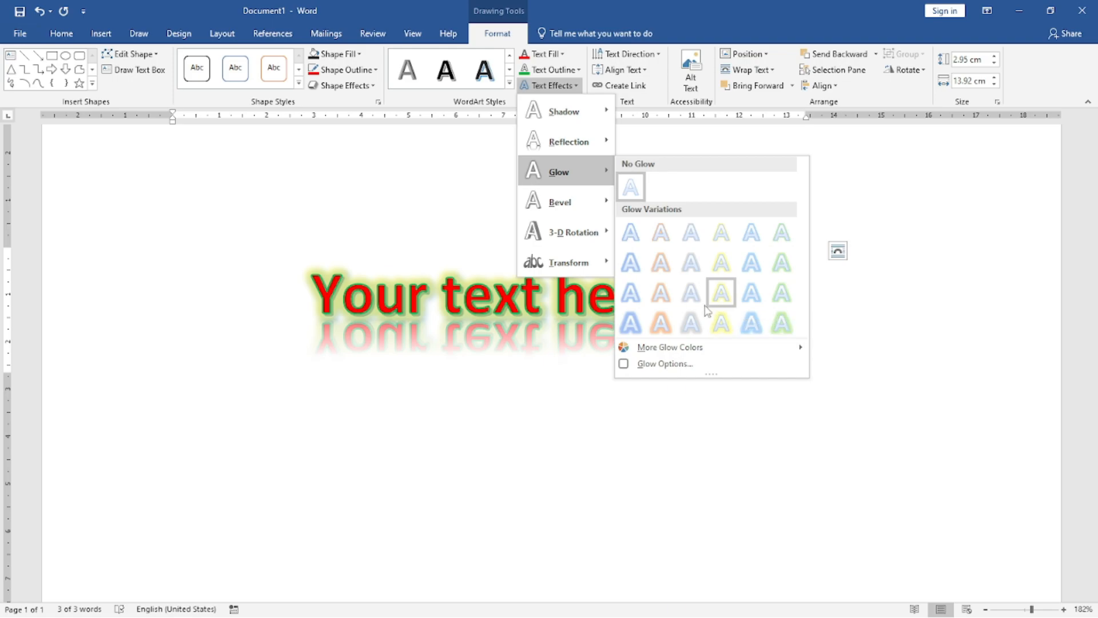
{"action": "mouse_move", "coordinate": [663, 346]}
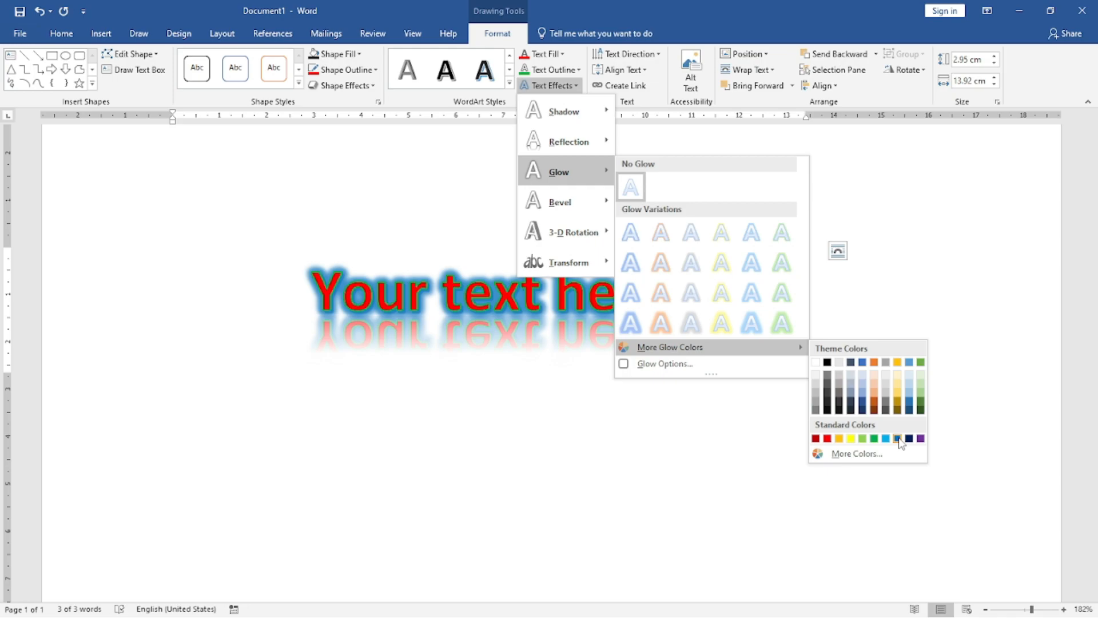
{"action": "left_click", "coordinate": [898, 438]}
Rotate the WordArt text with the first Parallel 3-D rotation preset and curve it with the upward arch Follow Path transform
{"action": "left_click", "coordinate": [550, 85]}
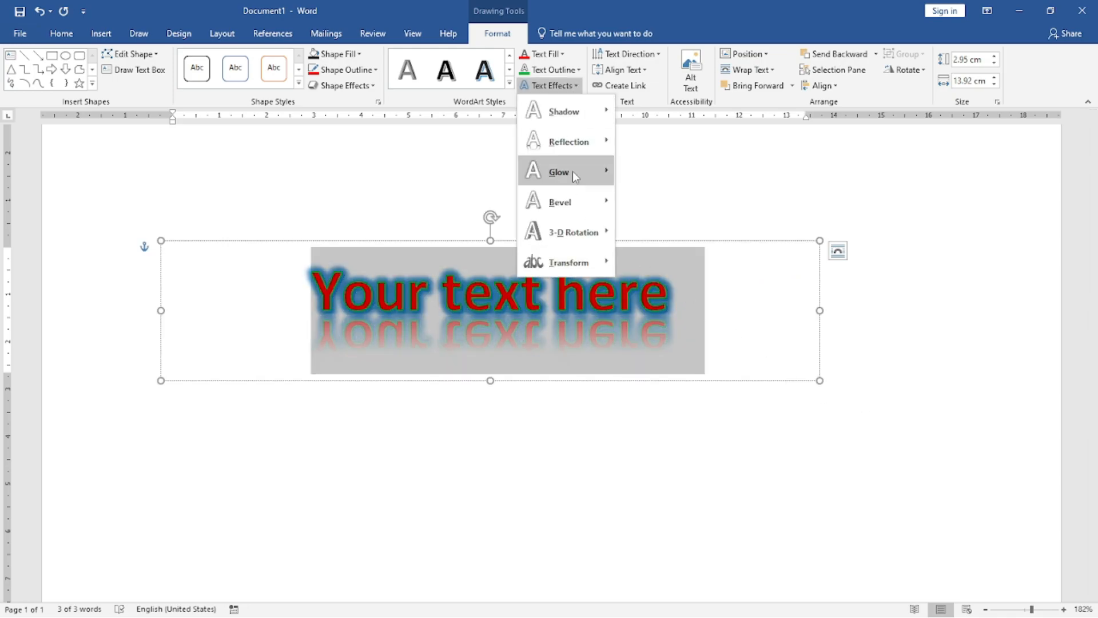
{"action": "mouse_move", "coordinate": [571, 230]}
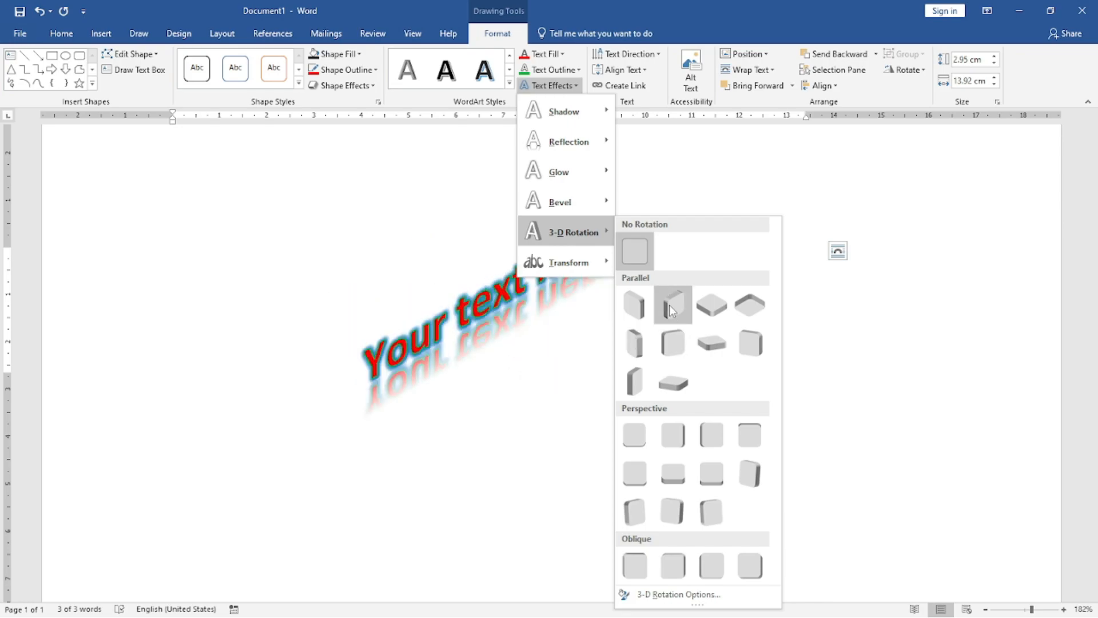
{"action": "left_click", "coordinate": [635, 305]}
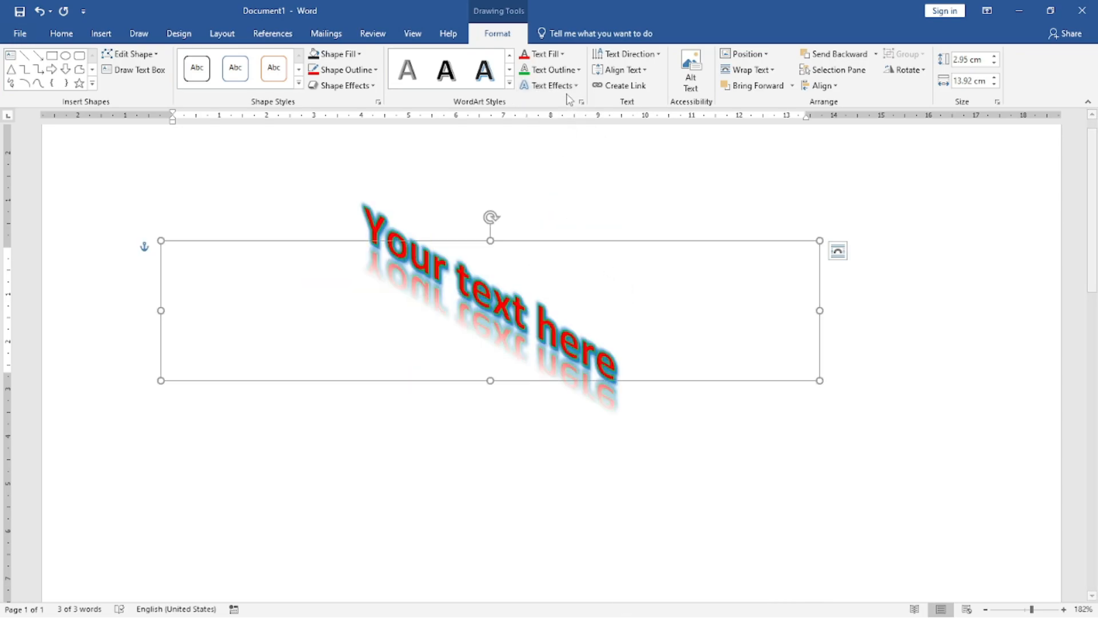
{"action": "left_click", "coordinate": [549, 85]}
{"action": "mouse_move", "coordinate": [542, 268]}
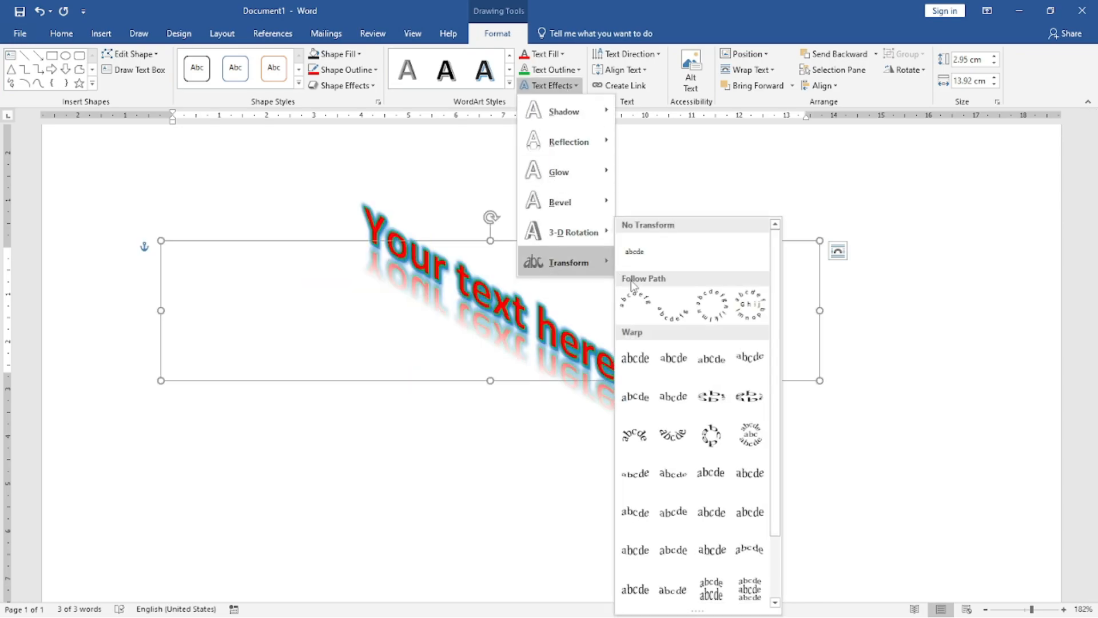
{"action": "left_click", "coordinate": [634, 304]}
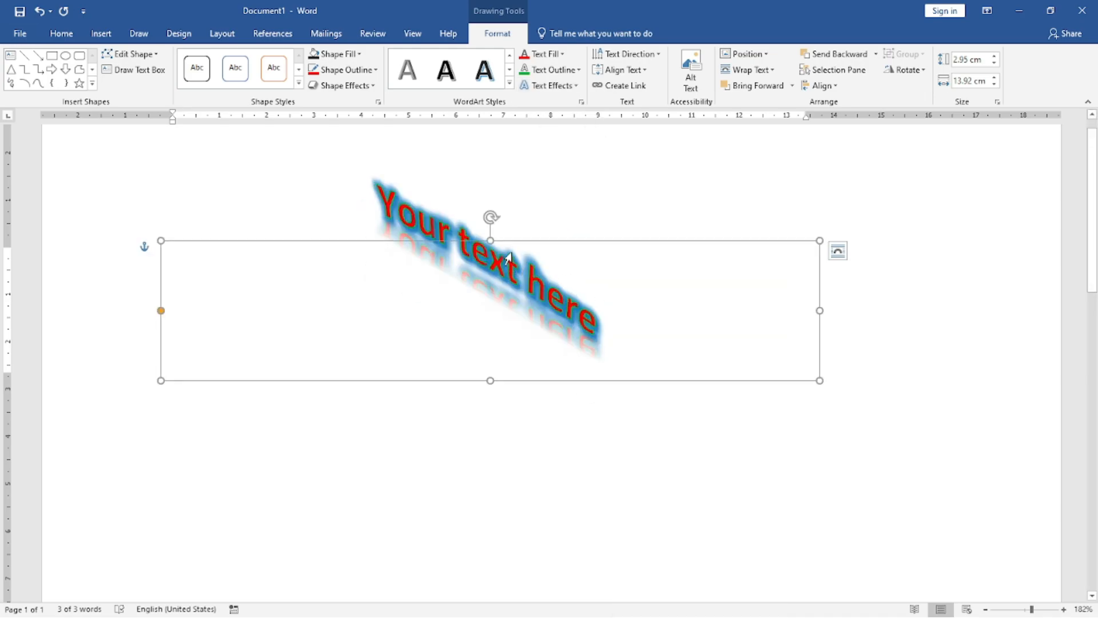
Delete the formatted WordArt and insert a new one in the plain black fill style with a shadow
{"action": "key", "text": "Delete"}
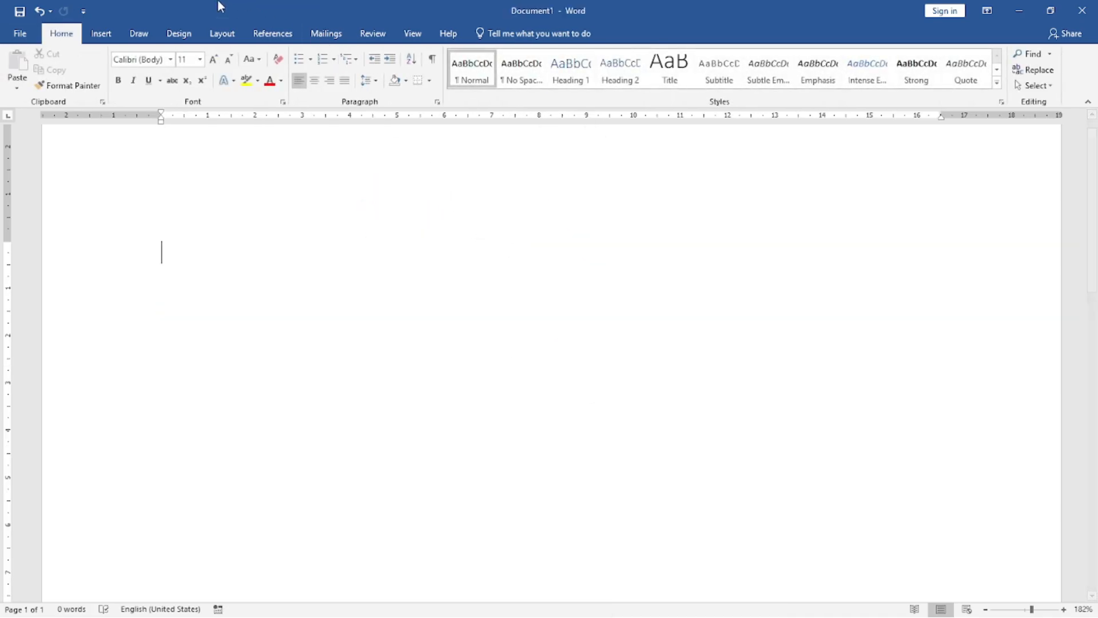
{"action": "left_click", "coordinate": [99, 33]}
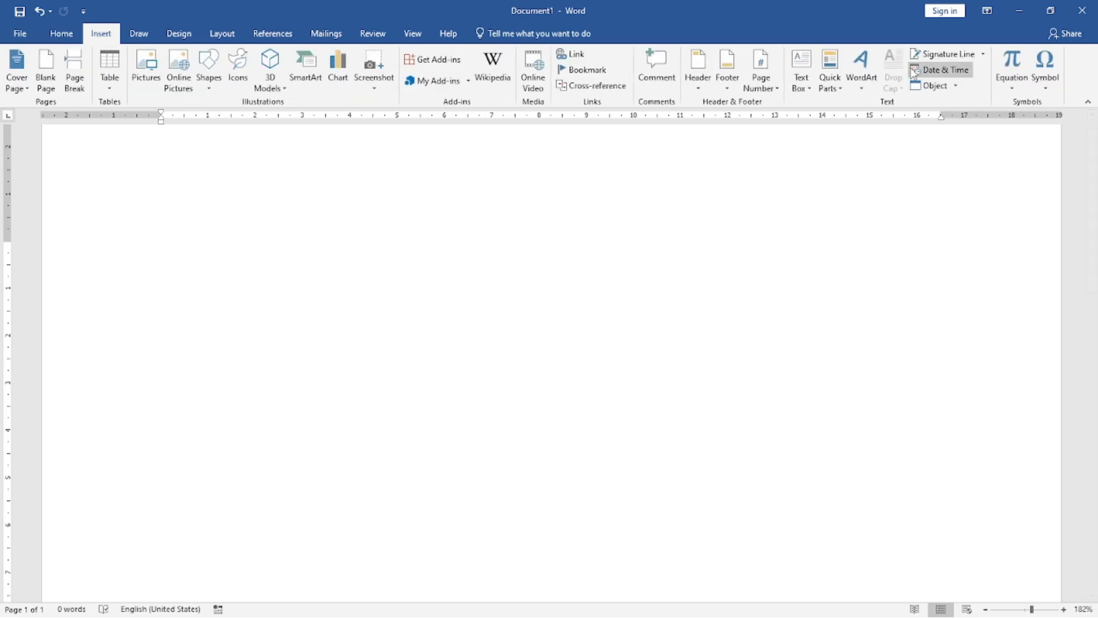
{"action": "left_click", "coordinate": [863, 74]}
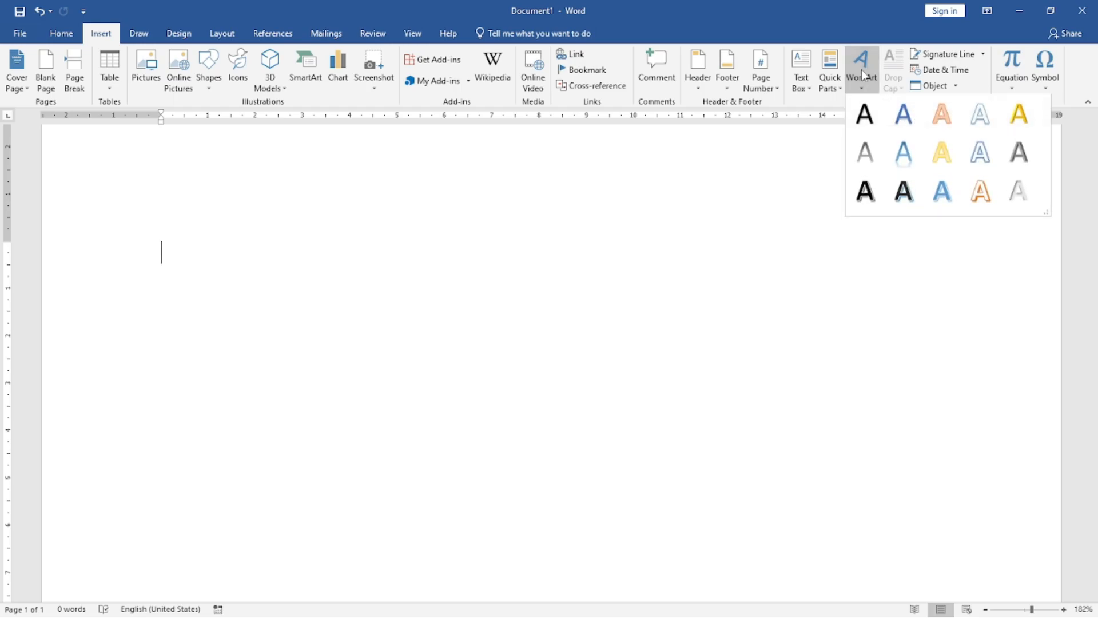
{"action": "left_click", "coordinate": [869, 122]}
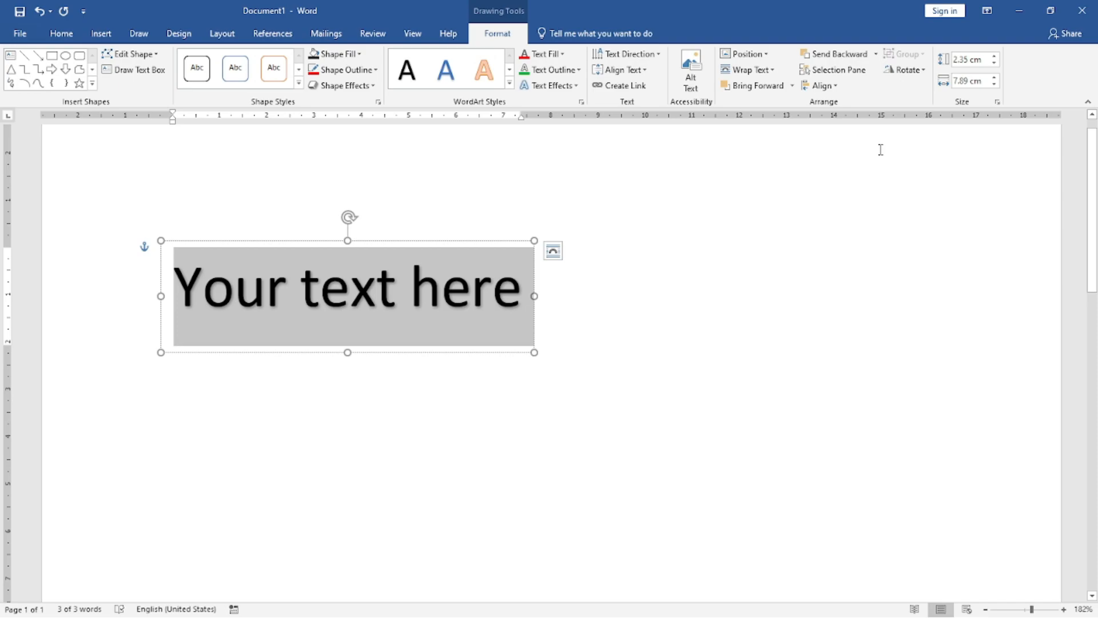
Replace the WordArt placeholder text with "MCA COMPUTER ACADEMY (ISO 9001-2015)"
{"action": "type", "text": "MCA COMPUT"}
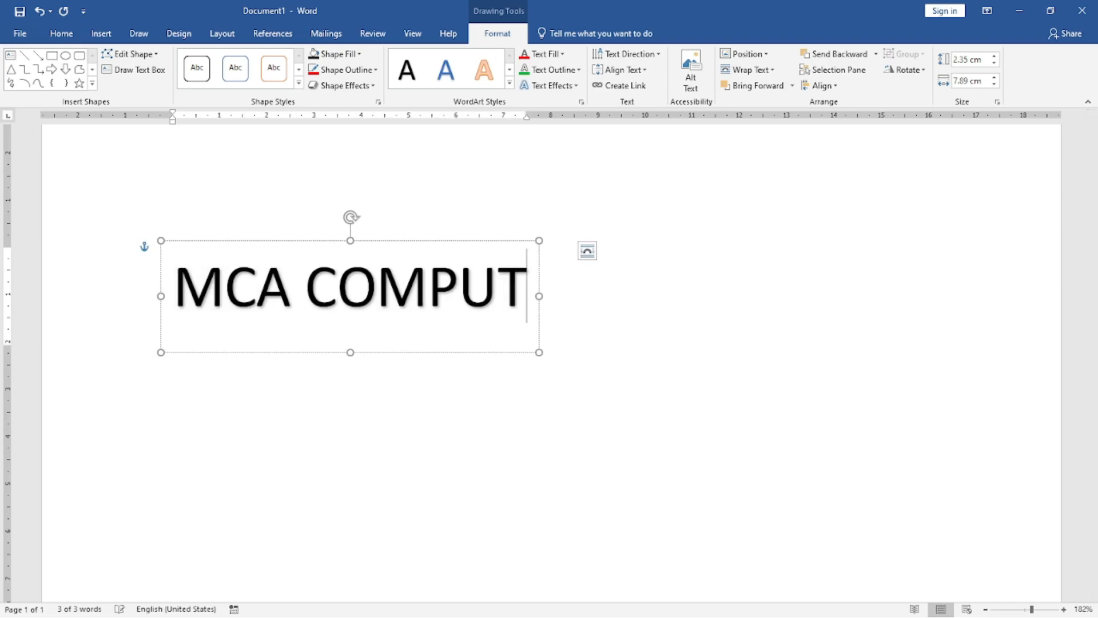
{"action": "type", "text": "ER ACADEMY"}
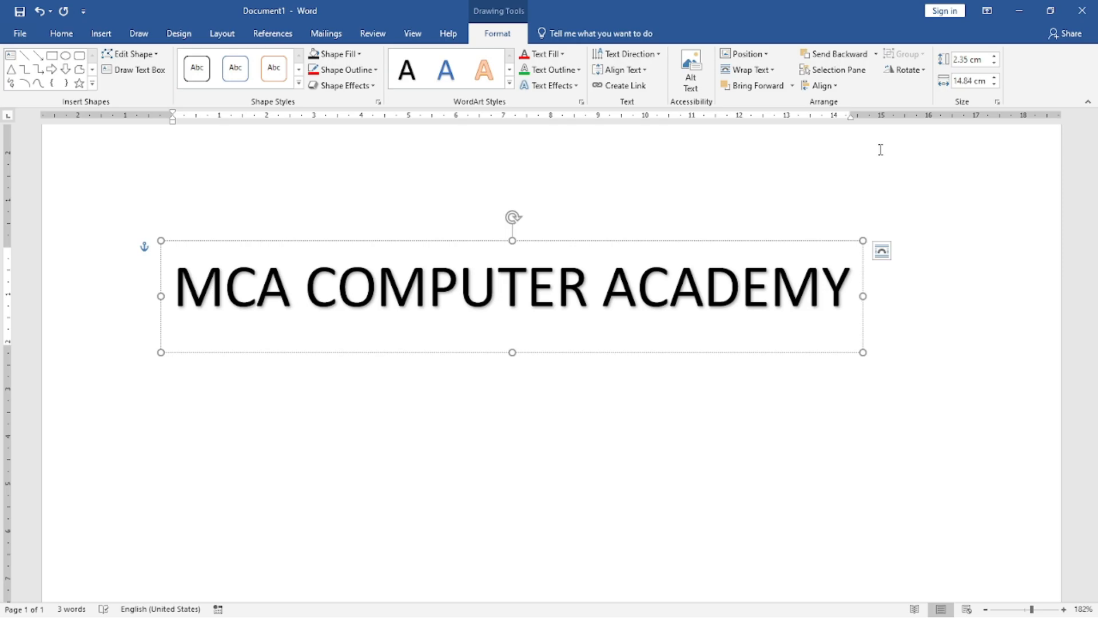
{"action": "type", "text": " (ISO "}
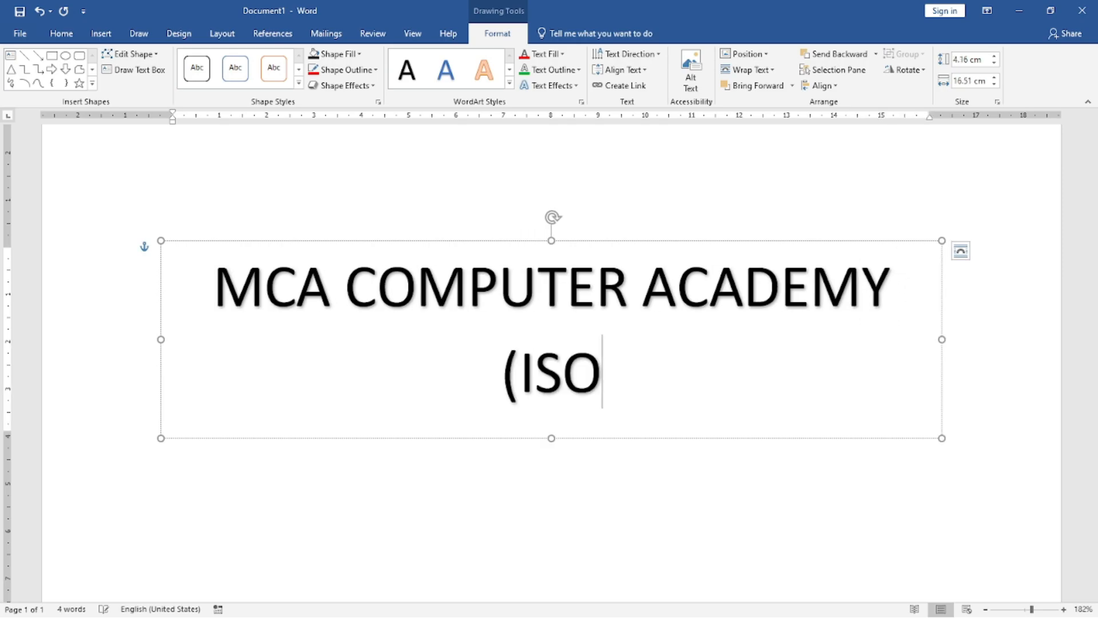
{"action": "type", "text": "9001"}
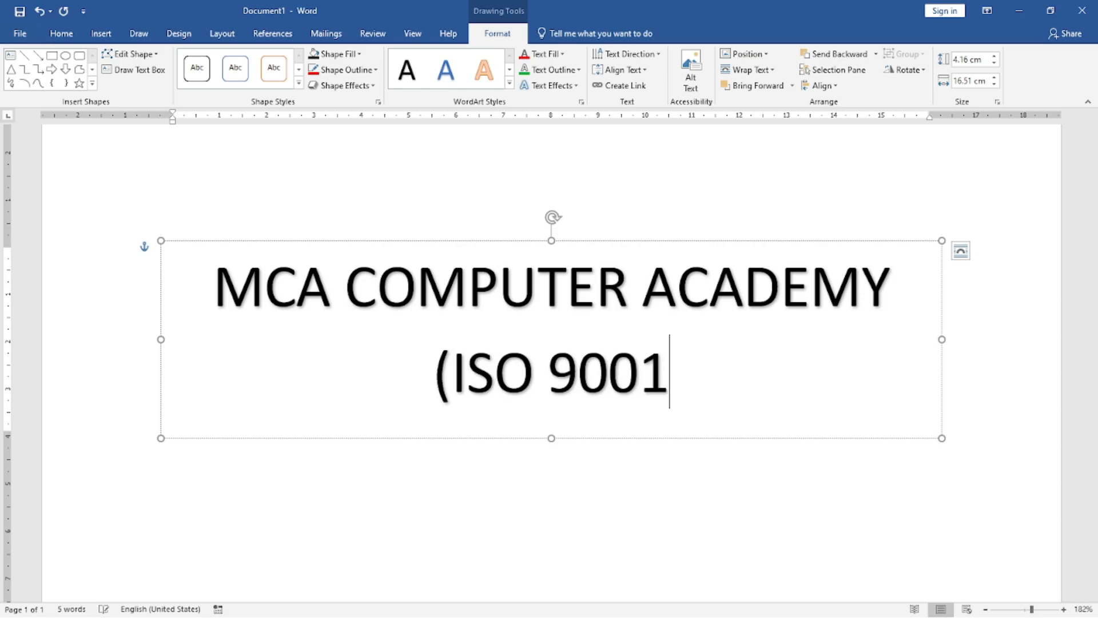
{"action": "type", "text": "-2015)"}
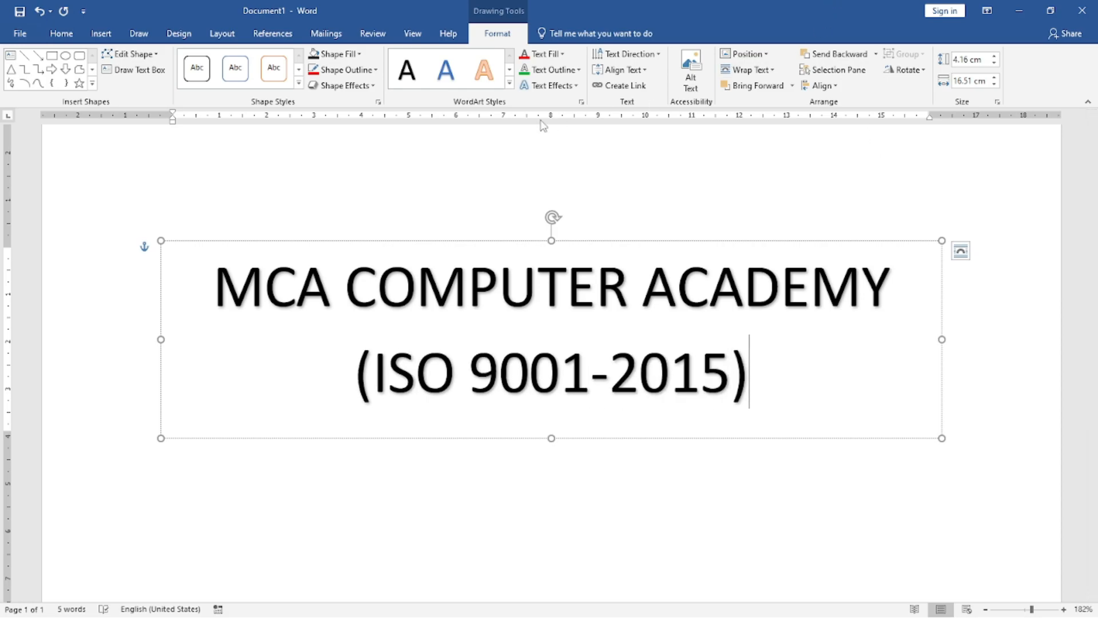
Reduce the font size of the whole WordArt text to 24
{"action": "left_click_drag", "start_coordinate": [791, 412], "coordinate": [48, 215]}
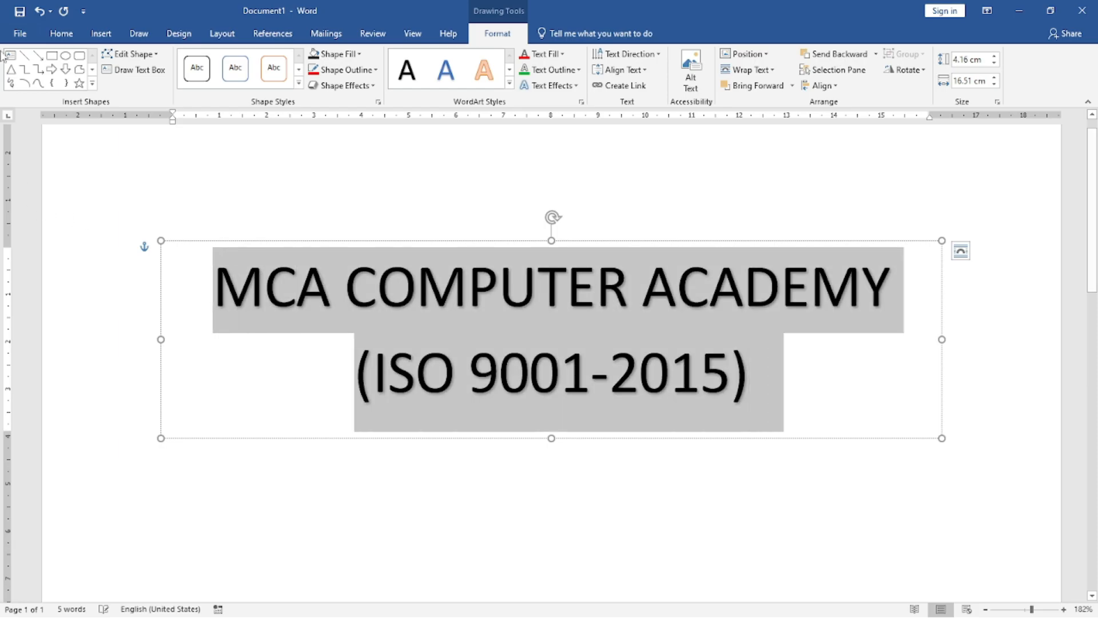
{"action": "left_click", "coordinate": [61, 33]}
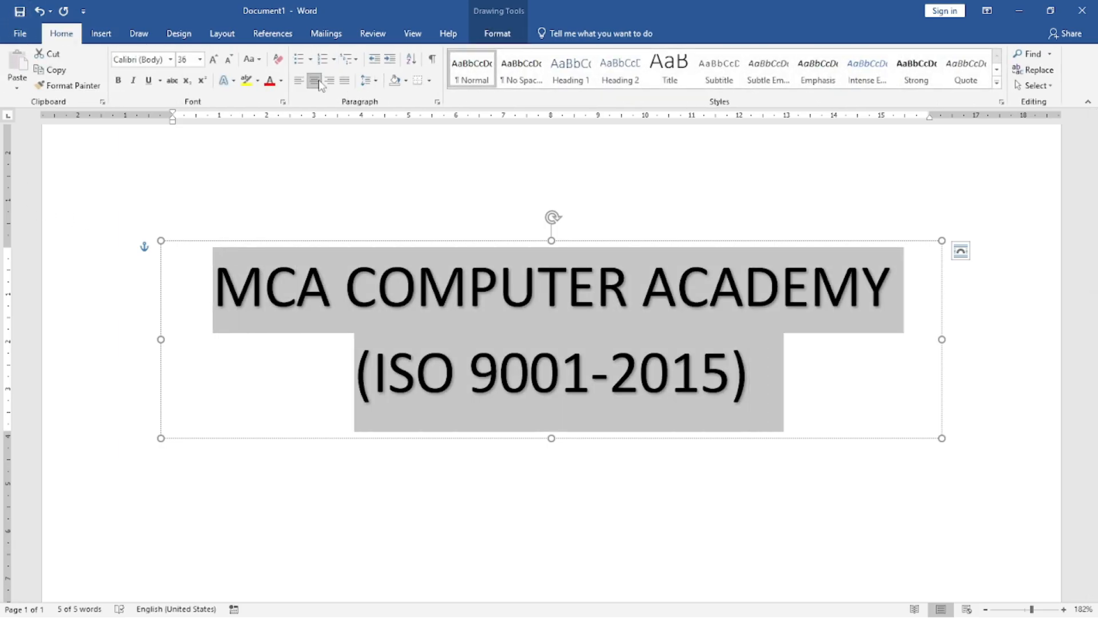
{"action": "left_click", "coordinate": [230, 60]}
{"action": "left_click", "coordinate": [229, 60]}
{"action": "left_click", "coordinate": [229, 60]}
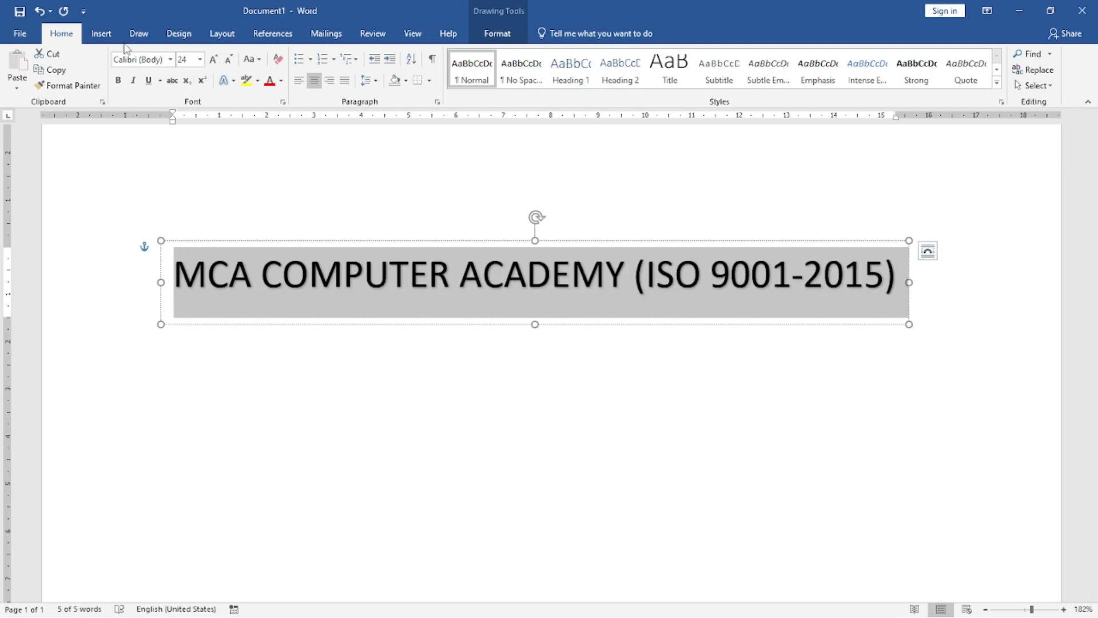
Curve the WordArt text with the downward arch Follow Path transform and stretch its box to about 5.7 cm high
{"action": "left_click", "coordinate": [101, 34]}
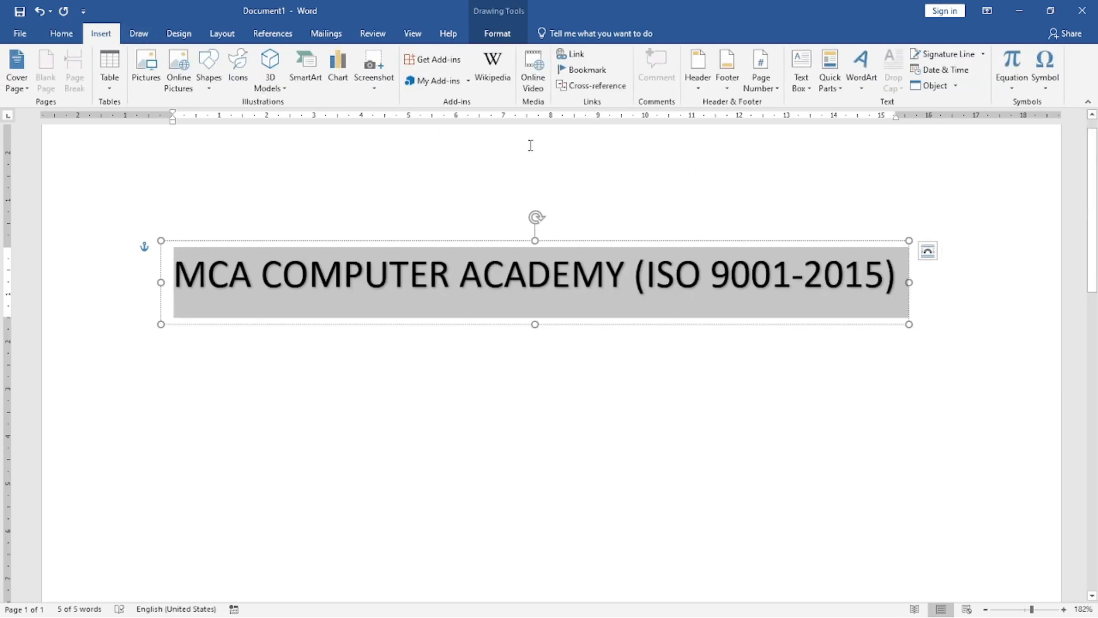
{"action": "double_click", "coordinate": [414, 241]}
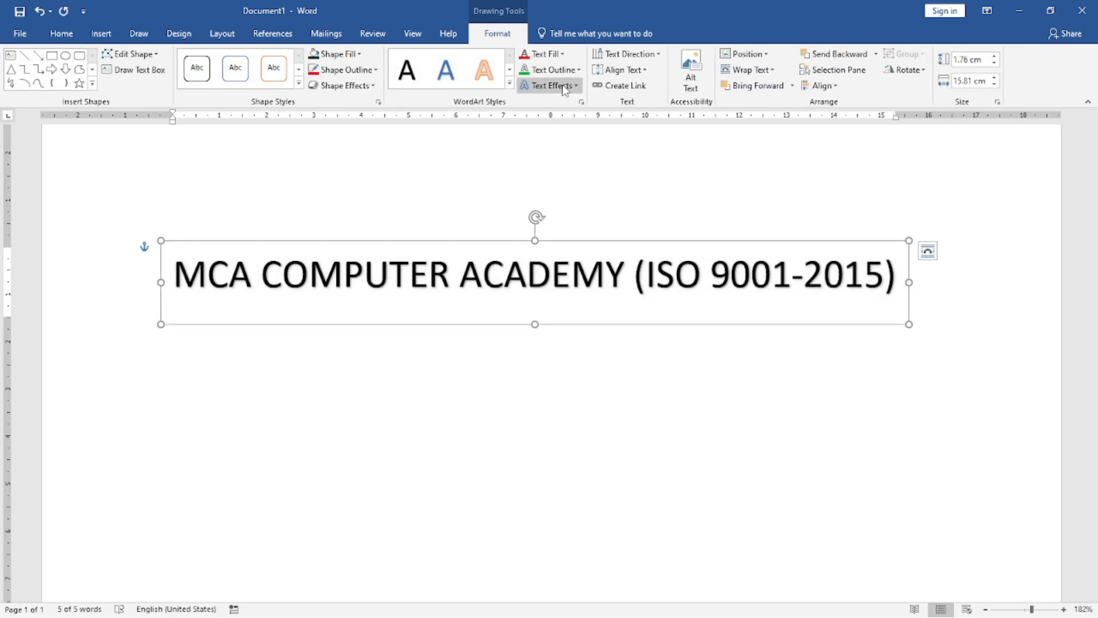
{"action": "left_click", "coordinate": [565, 87]}
{"action": "mouse_move", "coordinate": [588, 263]}
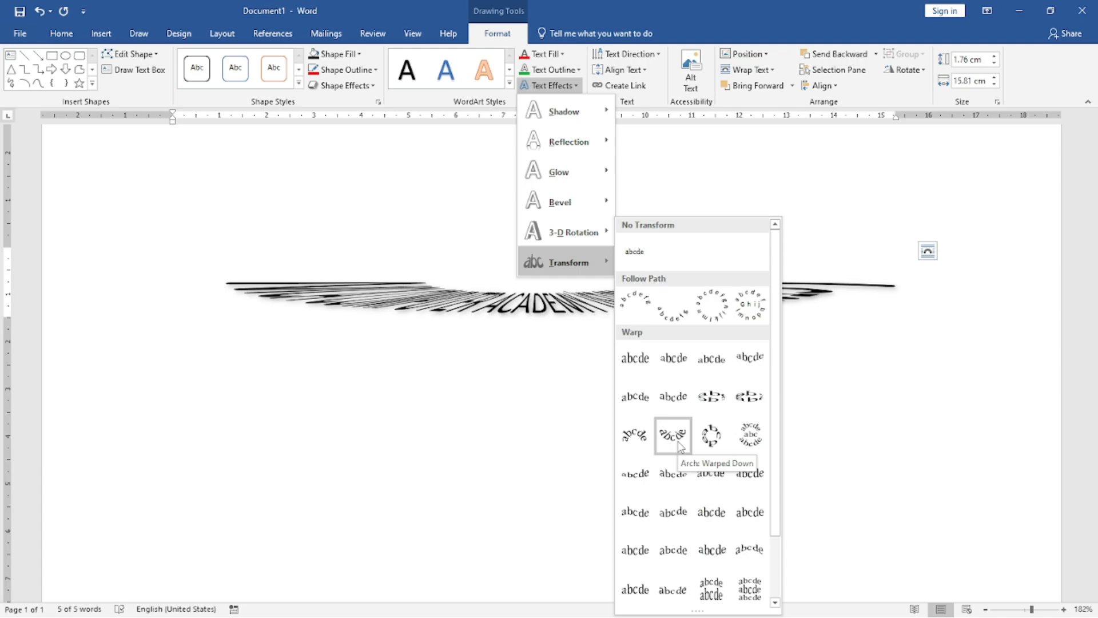
{"action": "left_click", "coordinate": [678, 323]}
{"action": "left_click_drag", "start_coordinate": [536, 325], "coordinate": [540, 510]}
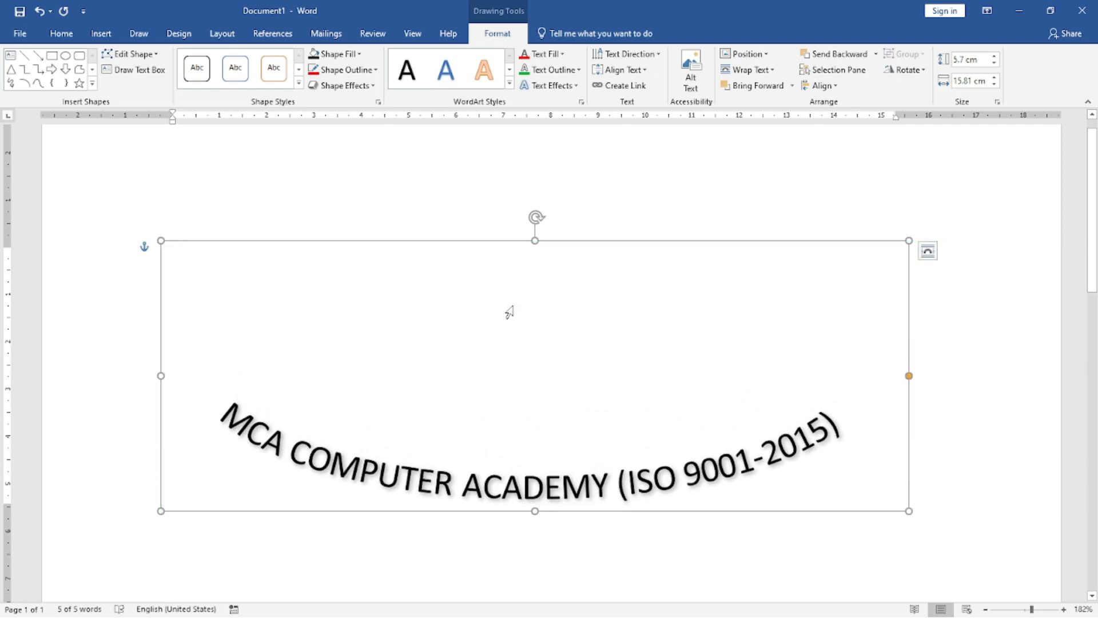
Change the WordArt text to a double-wave Warp transform and shrink its box to about 2.97 cm high
{"action": "left_click", "coordinate": [549, 85]}
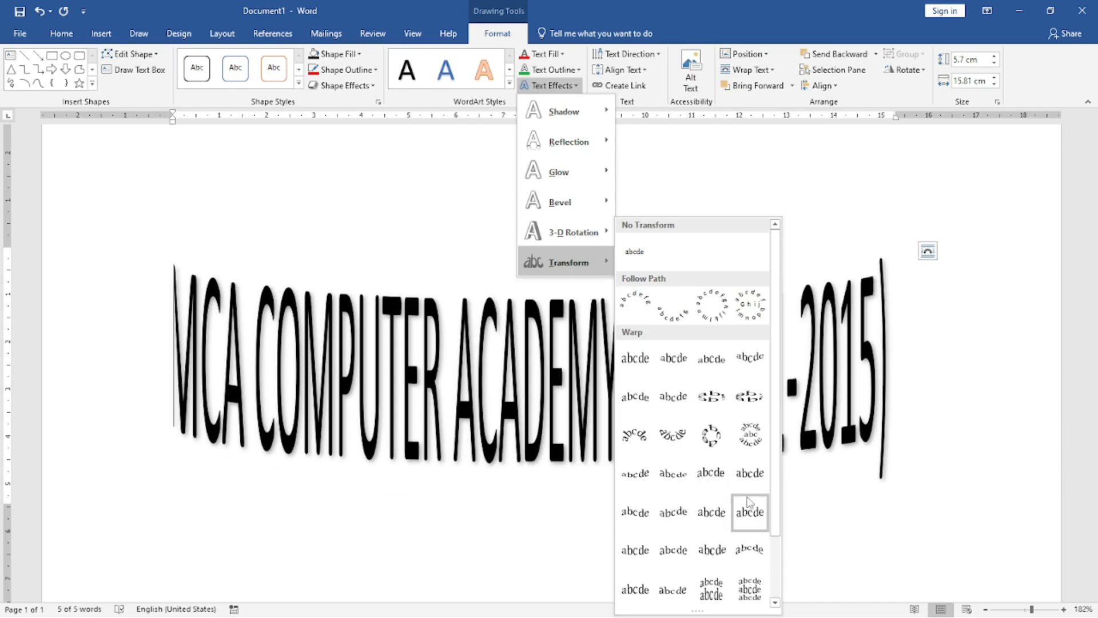
{"action": "left_click", "coordinate": [700, 517]}
{"action": "mouse_move", "coordinate": [535, 240]}
{"action": "left_mouse_down"}
{"action": "mouse_move", "coordinate": [537, 369]}
{"action": "mouse_move", "coordinate": [546, 243]}
{"action": "left_mouse_up"}
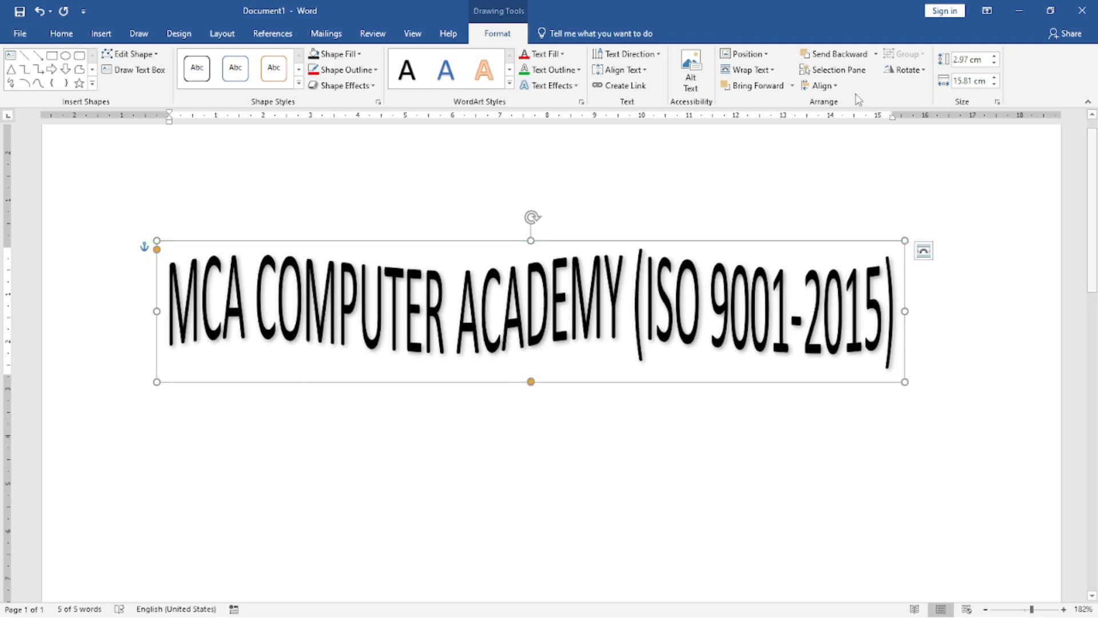
Change the WordArt text to the upward warped arch transform
{"action": "left_click", "coordinate": [550, 85]}
{"action": "mouse_move", "coordinate": [575, 269]}
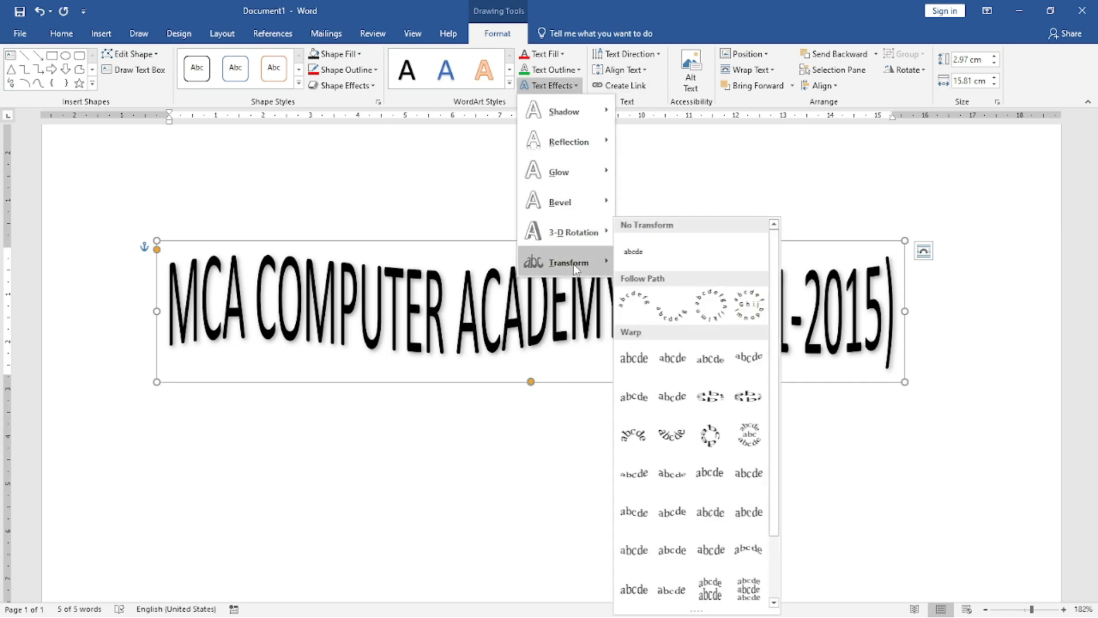
{"action": "left_click_drag", "start_coordinate": [772, 491], "coordinate": [775, 558]}
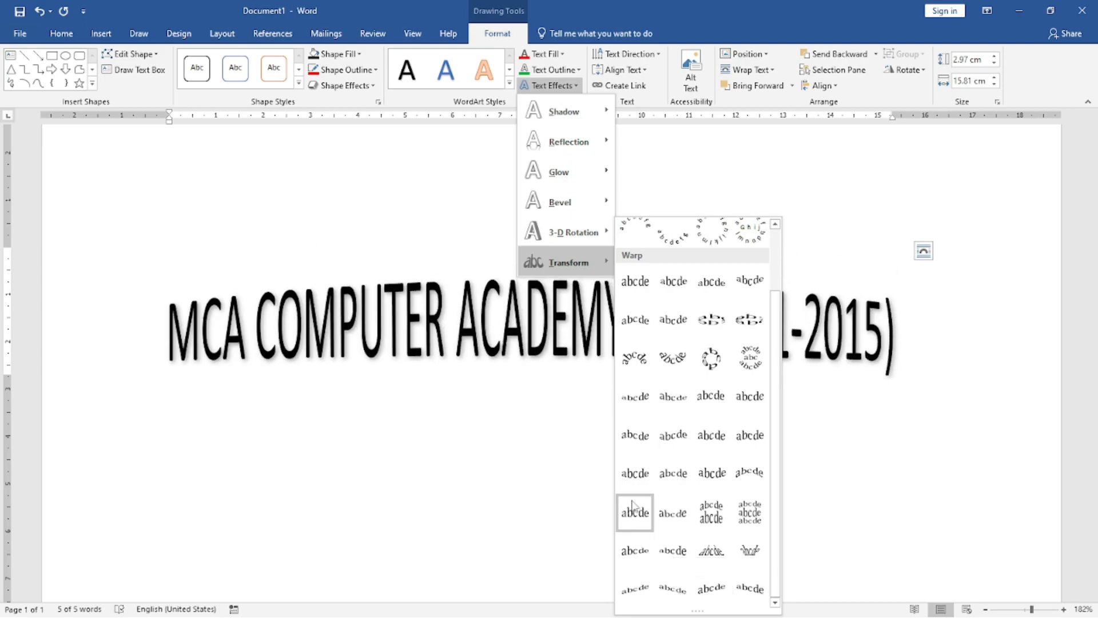
{"action": "left_click", "coordinate": [637, 362]}
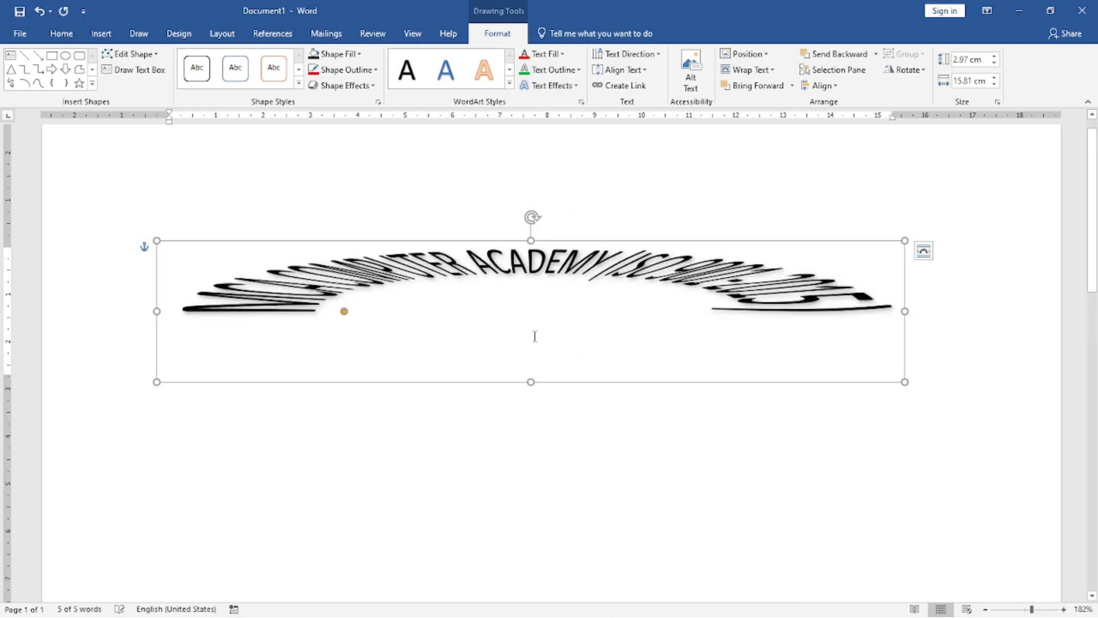
Stretch the arched WordArt to about 8.48 cm high and adjust its arch so the text curves along the lower rim
{"action": "left_click_drag", "start_coordinate": [529, 383], "coordinate": [527, 588]}
{"action": "left_click_drag", "start_coordinate": [345, 398], "coordinate": [277, 417]}
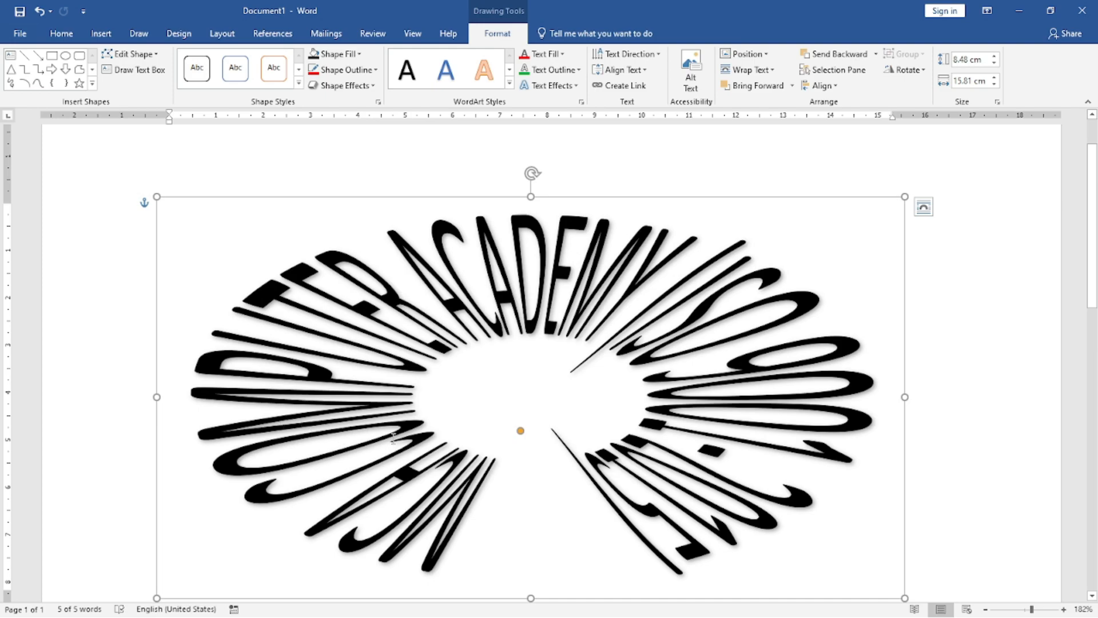
{"action": "left_click_drag", "start_coordinate": [521, 431], "coordinate": [452, 441]}
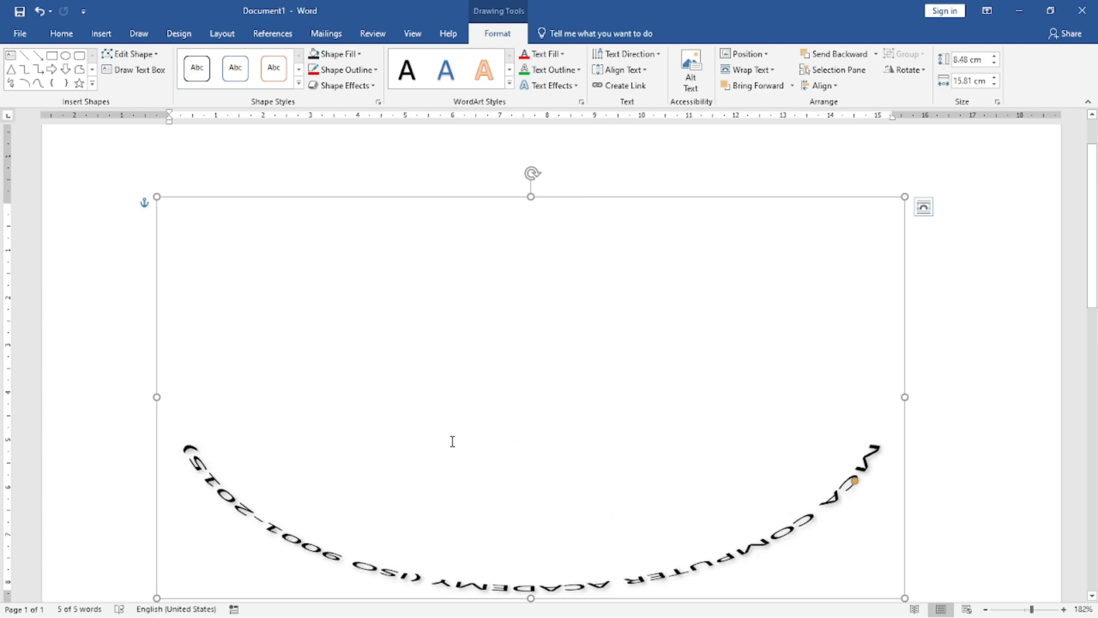
Try reshaping the curve of the 8.48 cm high WordArt with its arch adjustment handle, and undo the latest changes
{"action": "left_click_drag", "start_coordinate": [856, 485], "coordinate": [740, 436]}
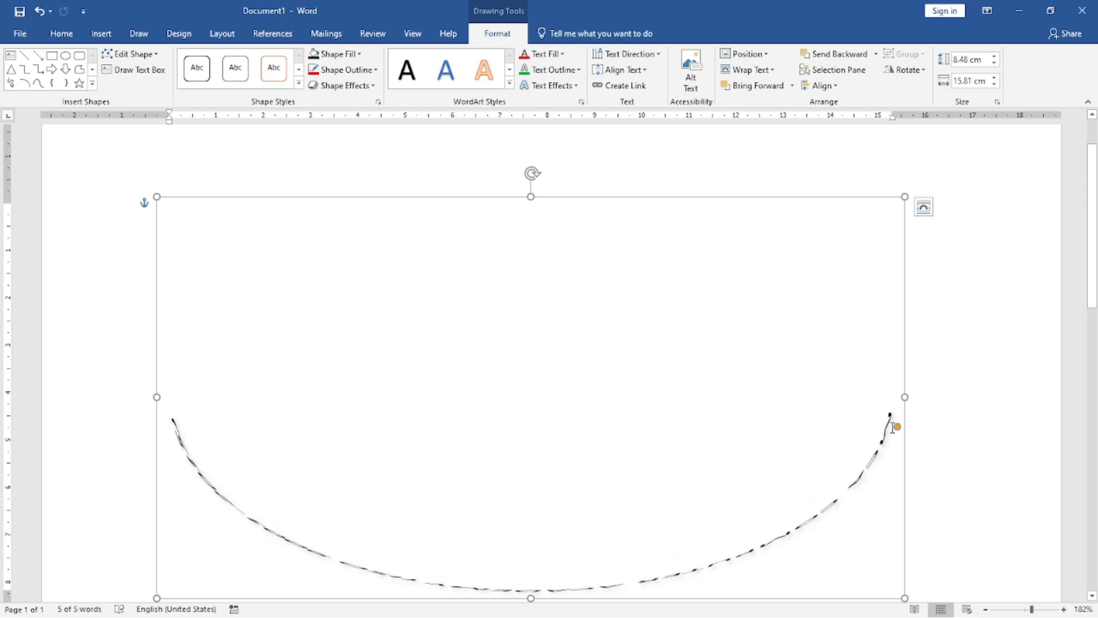
{"action": "left_click_drag", "start_coordinate": [897, 429], "coordinate": [918, 545]}
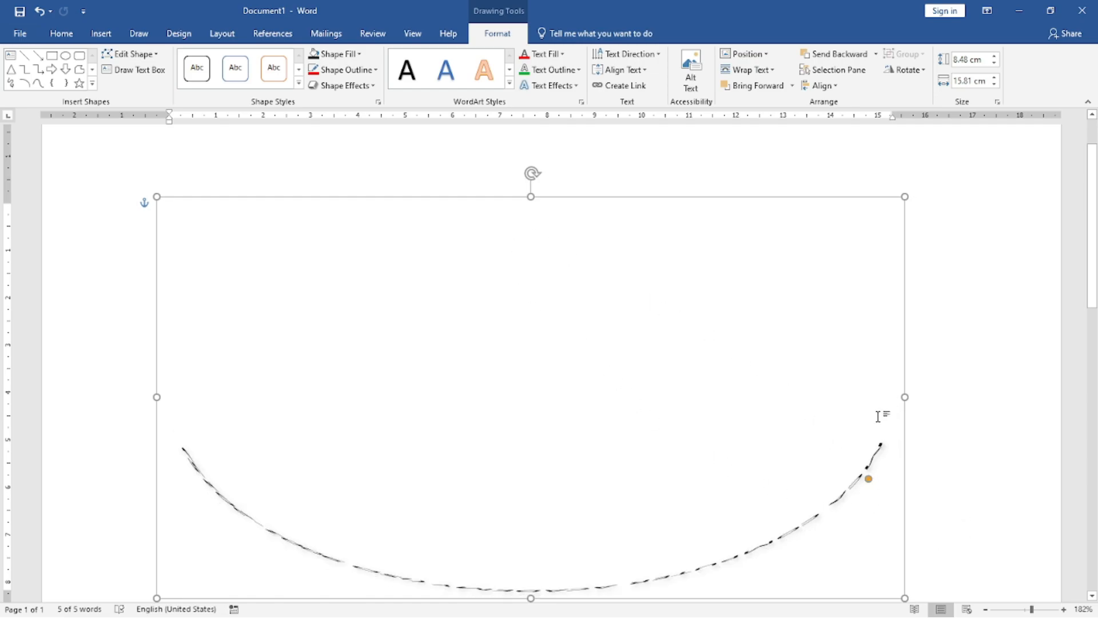
{"action": "scroll", "coordinate": [868, 429], "scroll_direction": "down", "scroll_amount": 5}
{"action": "key", "text": "ctrl+z"}
{"action": "key", "text": "ctrl+z"}
Stretch the WordArt box to about 7.39 cm high and apply the downward-curving Follow Path transform to its text
{"action": "scroll", "coordinate": [852, 429], "scroll_direction": "up", "scroll_amount": 2}
{"action": "left_click_drag", "start_coordinate": [530, 312], "coordinate": [516, 519]}
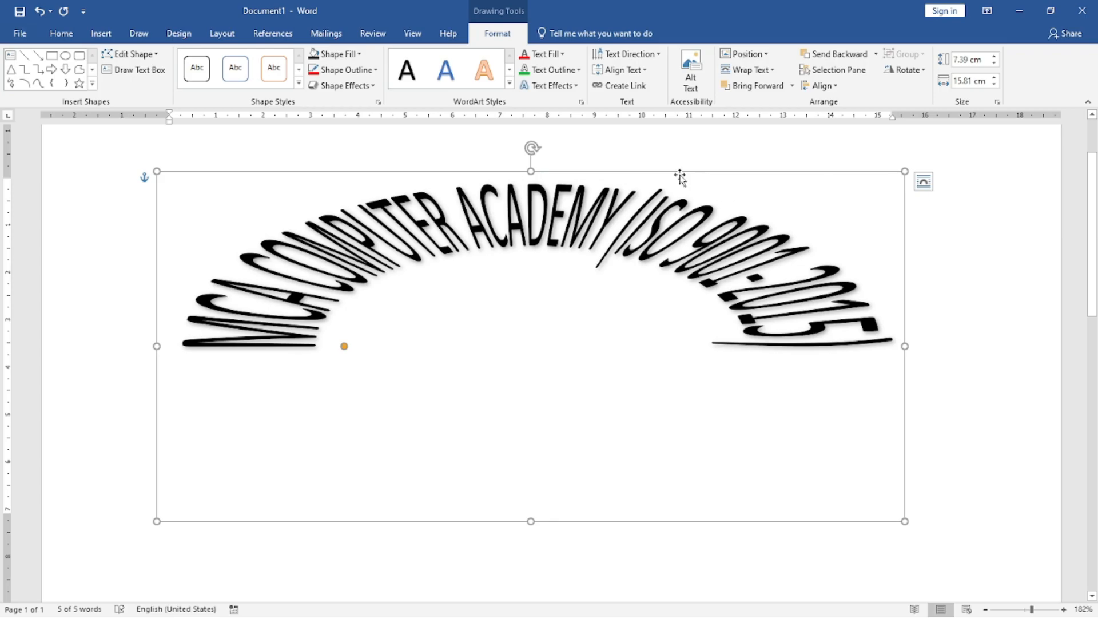
{"action": "left_click", "coordinate": [549, 86]}
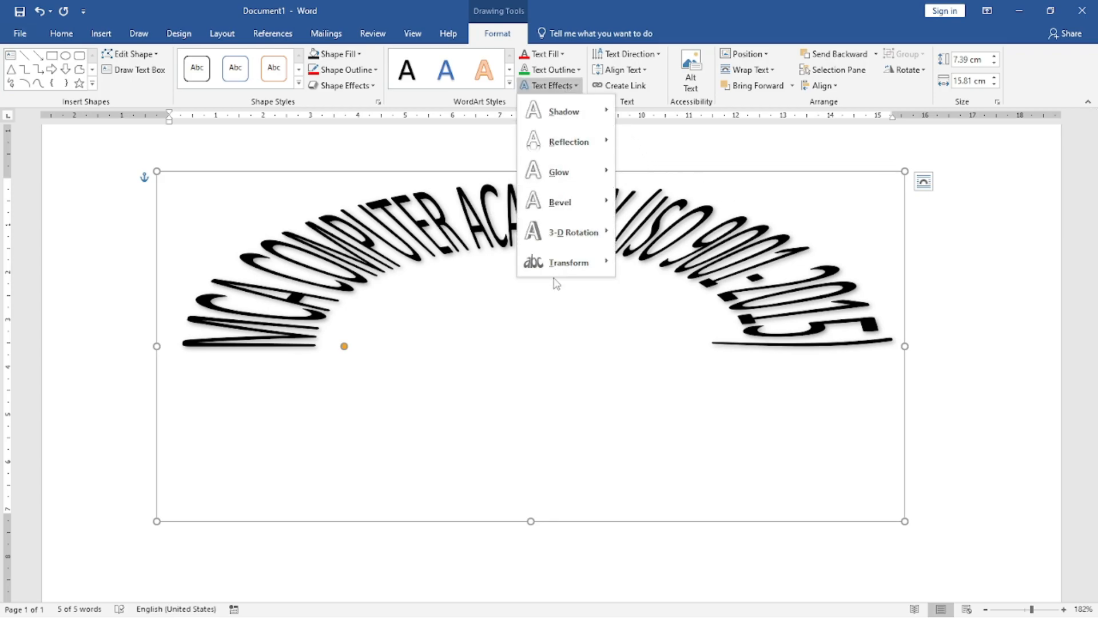
{"action": "mouse_move", "coordinate": [557, 263]}
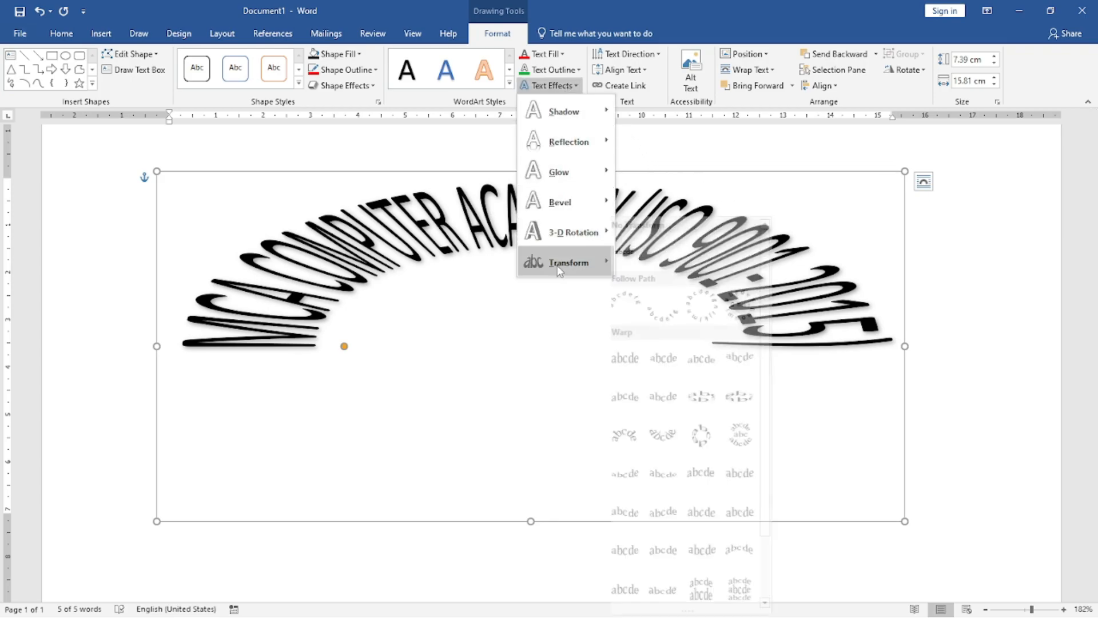
{"action": "left_click", "coordinate": [679, 315]}
{"action": "left_click", "coordinate": [936, 232]}
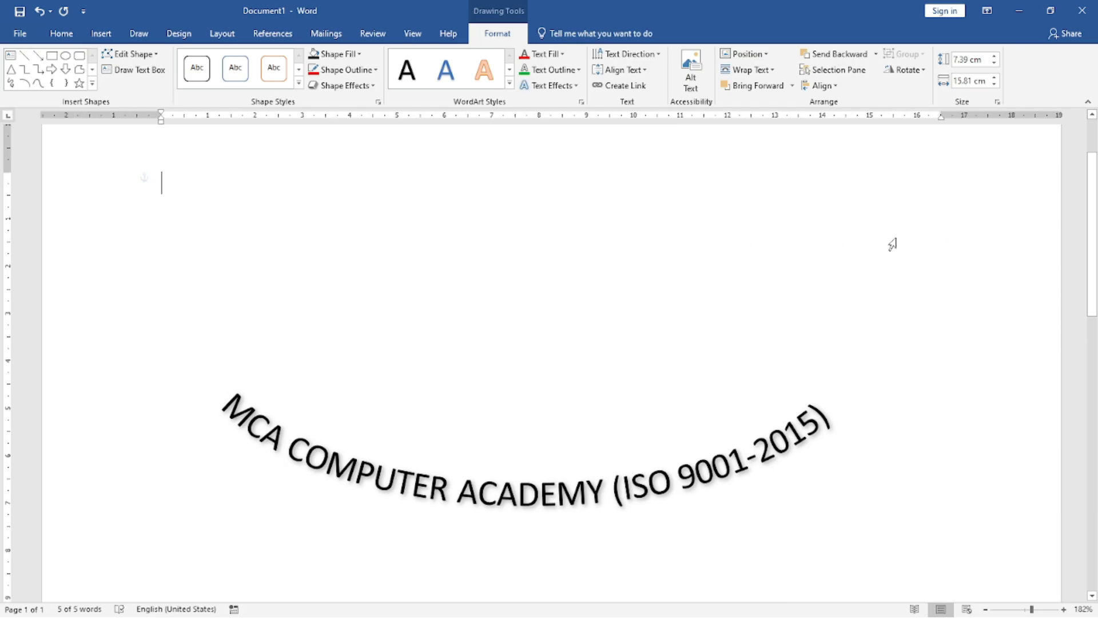
{"action": "left_click", "coordinate": [675, 467]}
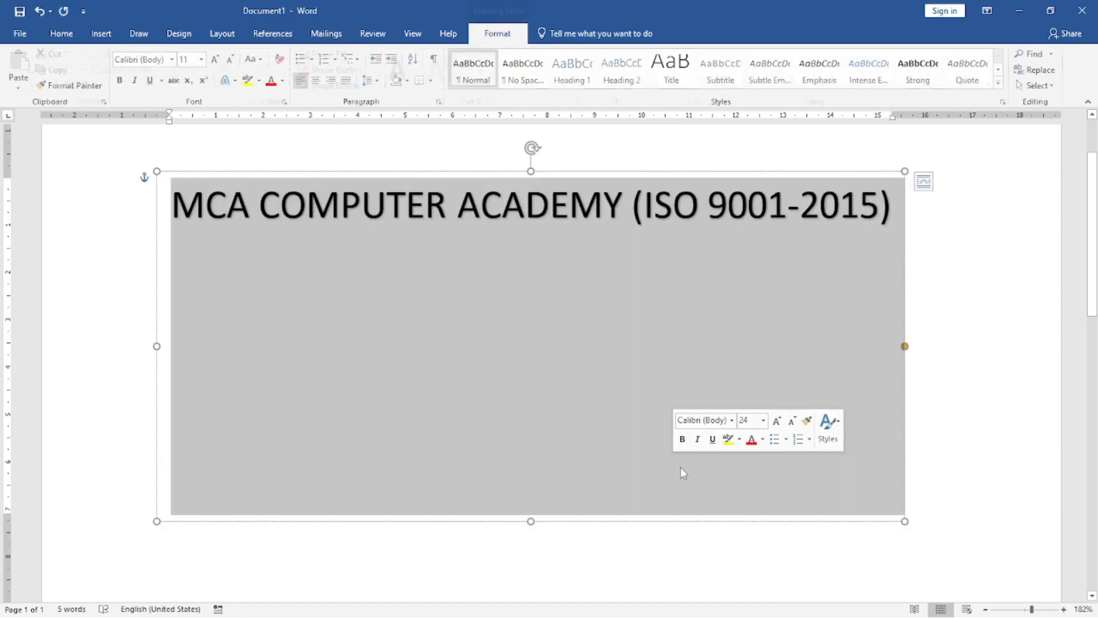
{"action": "left_click", "coordinate": [942, 226]}
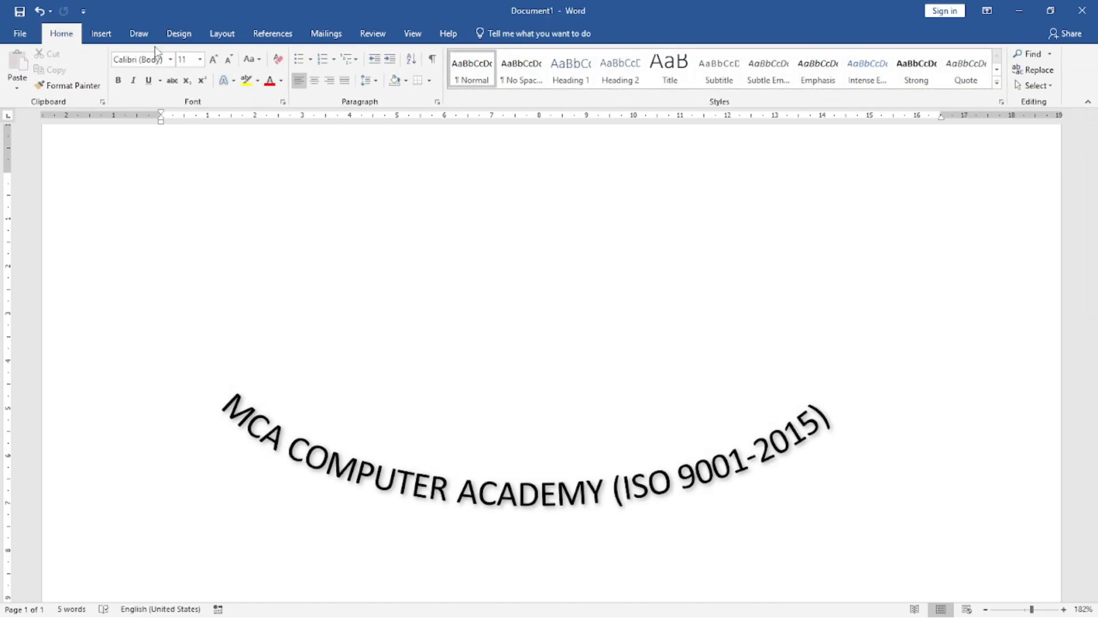
{"action": "left_click", "coordinate": [101, 34]}
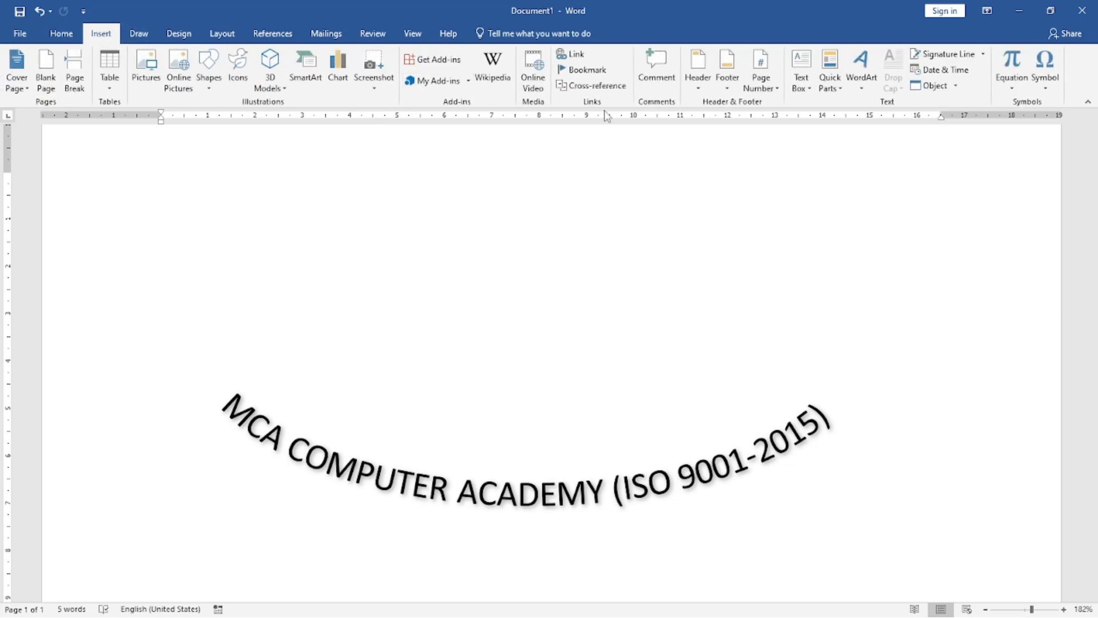
{"action": "left_click", "coordinate": [862, 86]}
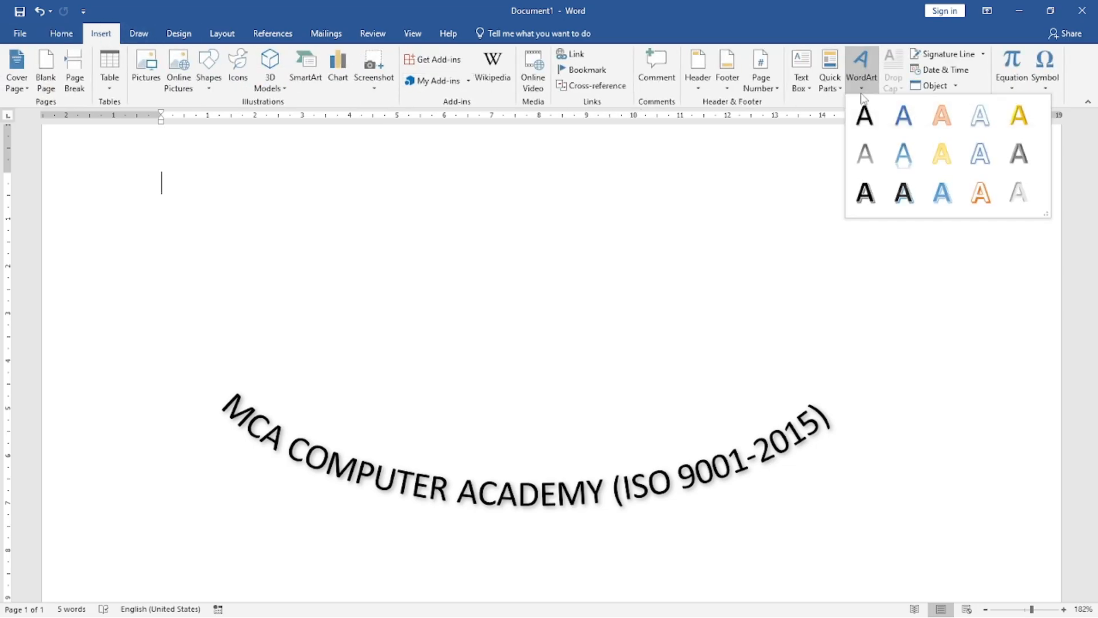
{"action": "left_click", "coordinate": [938, 330]}
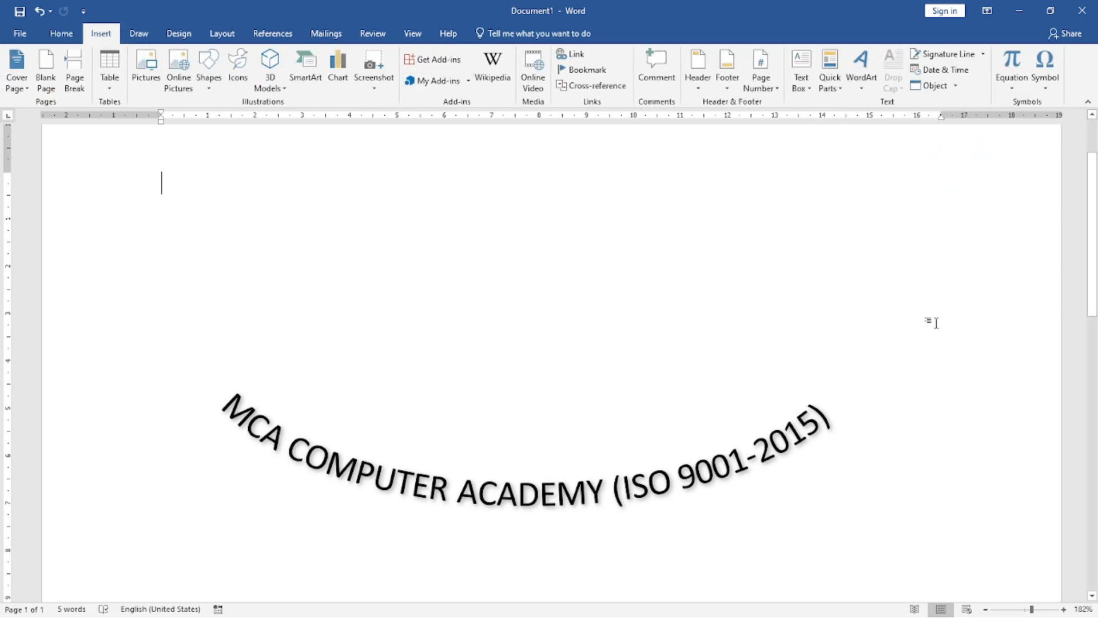
Save the document as MCA in the Documents folder in Word 97-2003 Document (*.doc) format, accepting the compatibility changes
{"action": "left_click", "coordinate": [22, 36]}
{"action": "left_click", "coordinate": [46, 172]}
{"action": "left_click", "coordinate": [199, 265]}
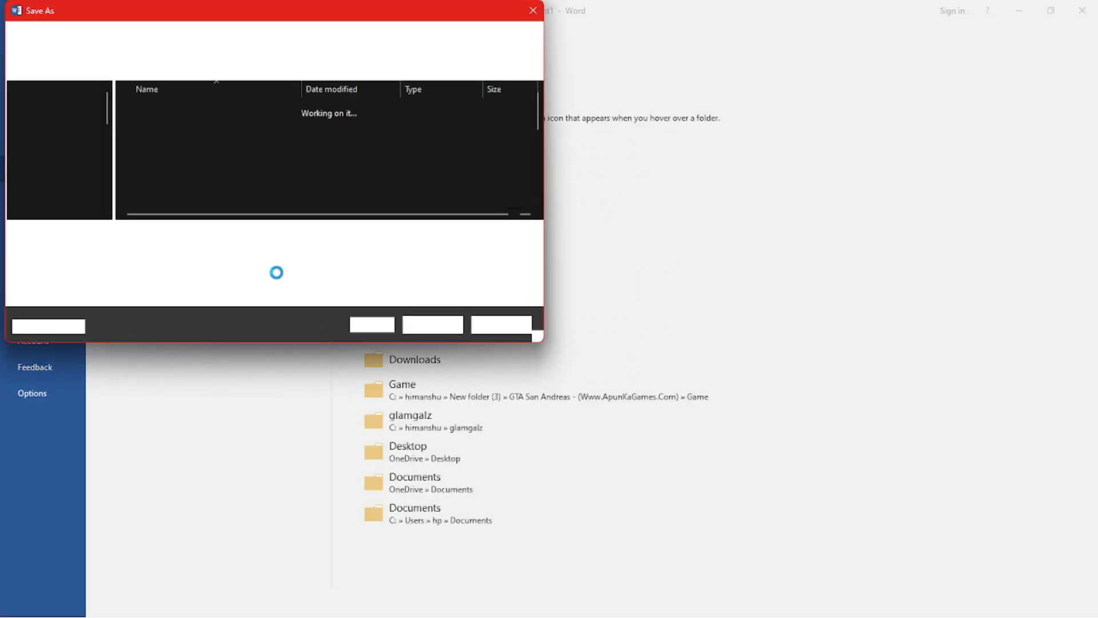
{"action": "left_click", "coordinate": [269, 252]}
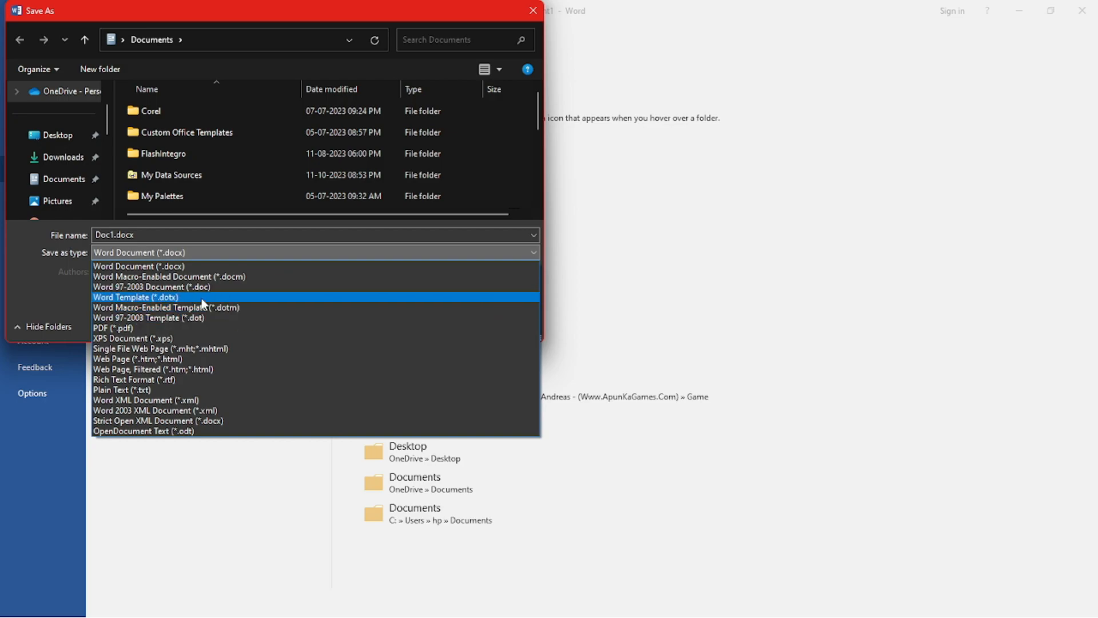
{"action": "left_click", "coordinate": [187, 287]}
{"action": "double_click", "coordinate": [188, 236]}
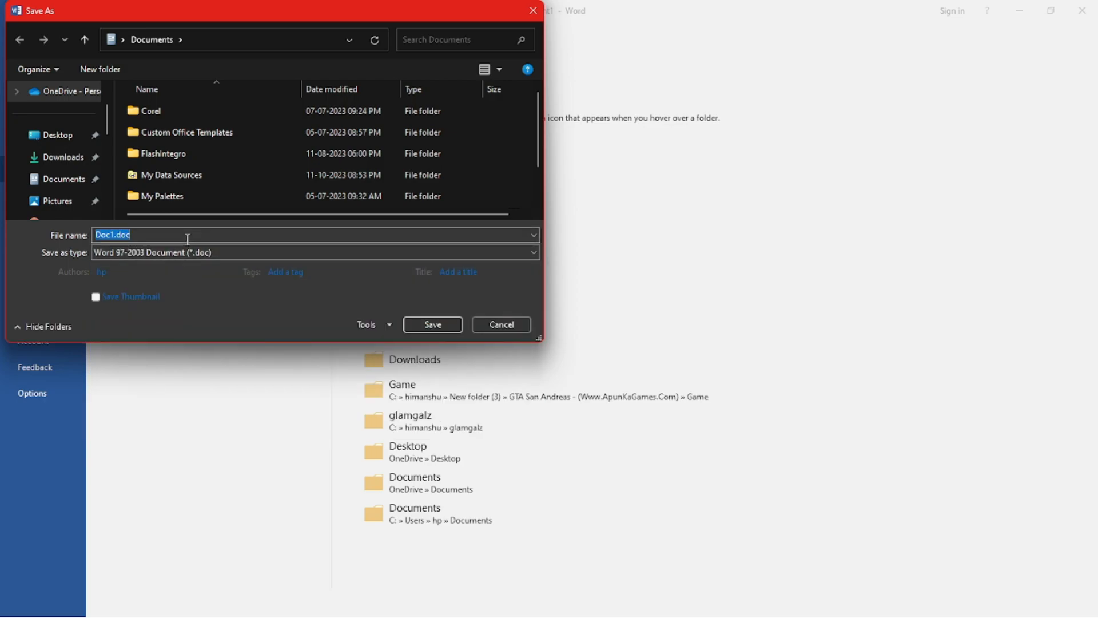
{"action": "key", "text": "BackSpace"}
{"action": "type", "text": "ABCD"}
{"action": "key", "text": "Return"}
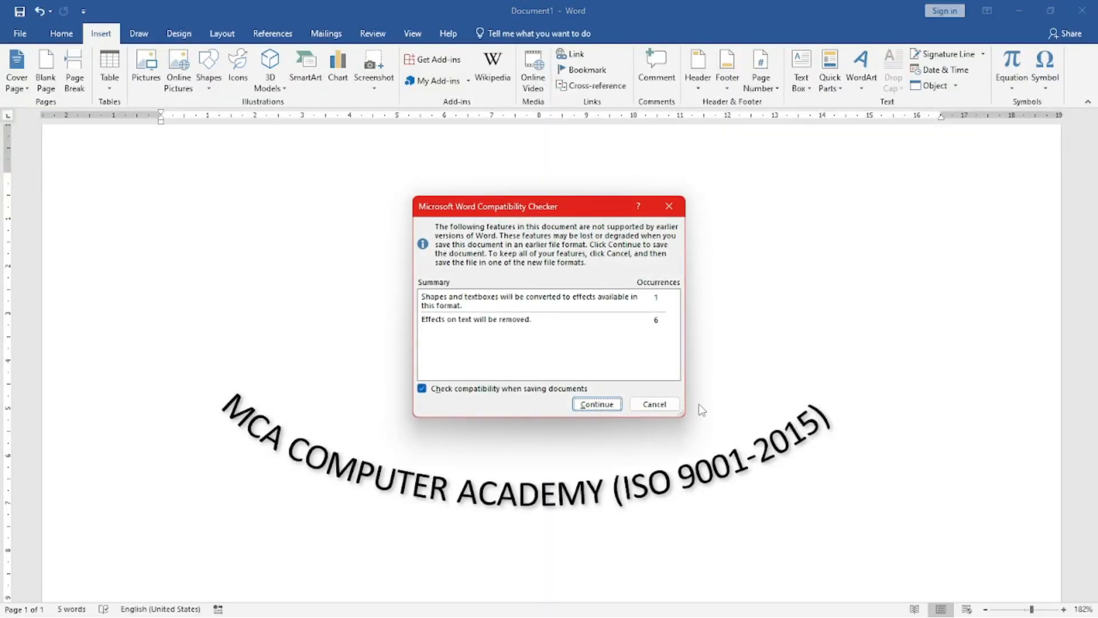
{"action": "left_click", "coordinate": [596, 410]}
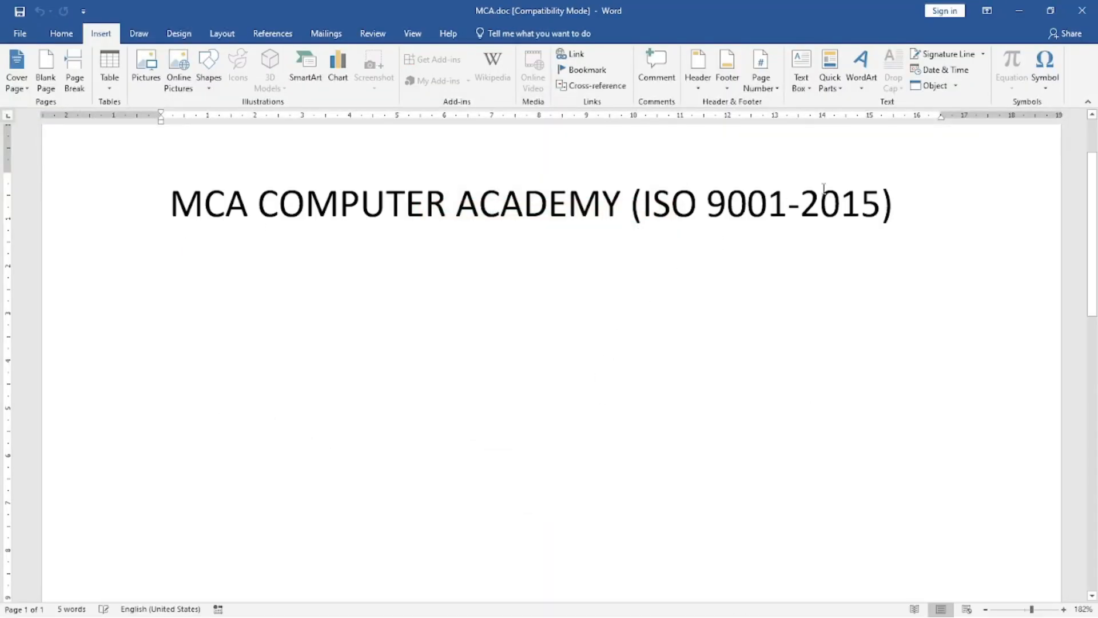
{"action": "left_click", "coordinate": [862, 203]}
{"action": "left_click", "coordinate": [861, 71]}
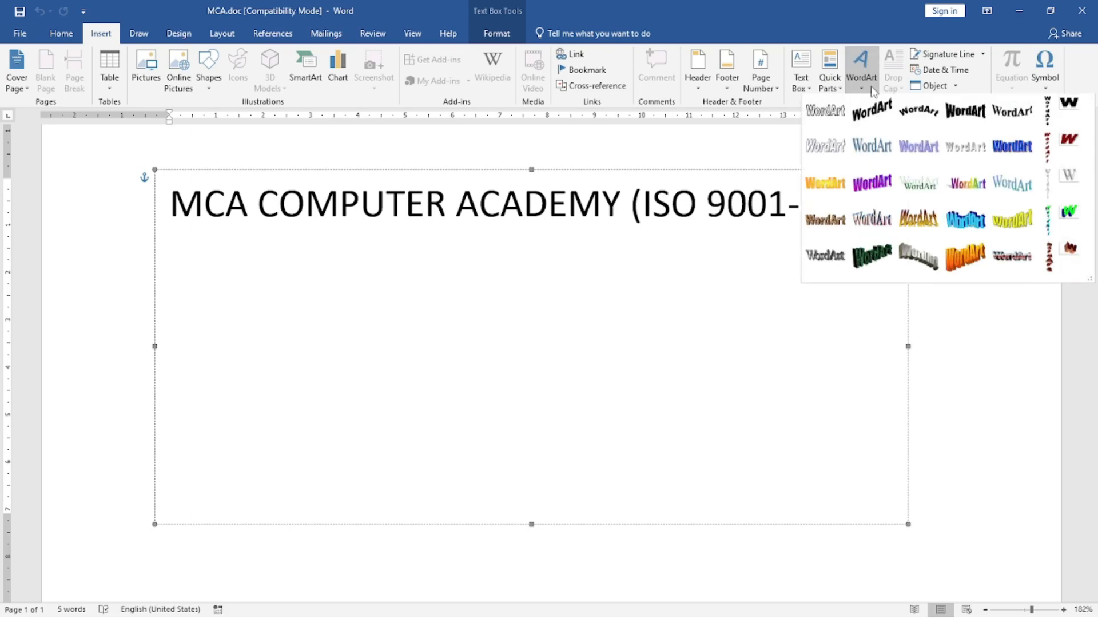
{"action": "left_click", "coordinate": [868, 187]}
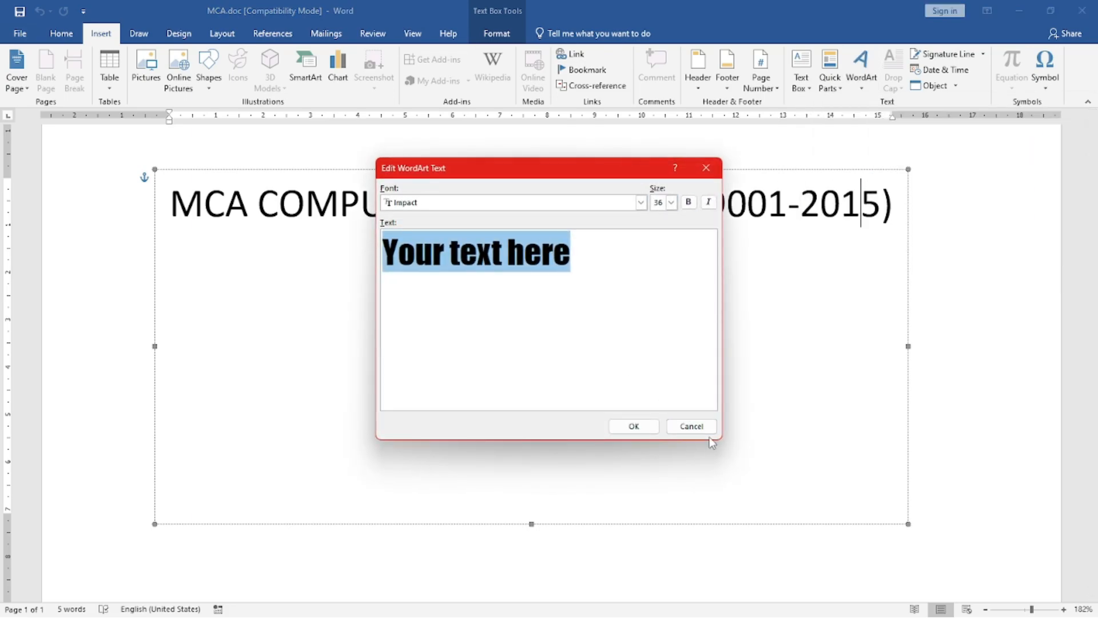
{"action": "left_click", "coordinate": [703, 428]}
Delete the text box containing the MCA COMPUTER ACADEMY heading from the page
{"action": "key", "text": "Delete"}
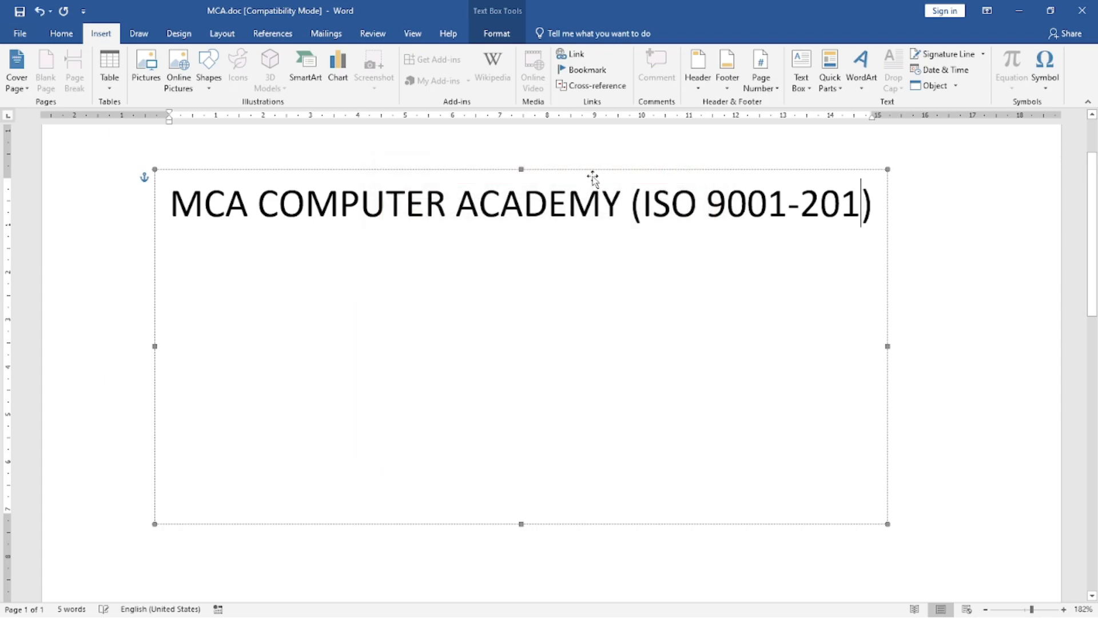
{"action": "left_click", "coordinate": [757, 176]}
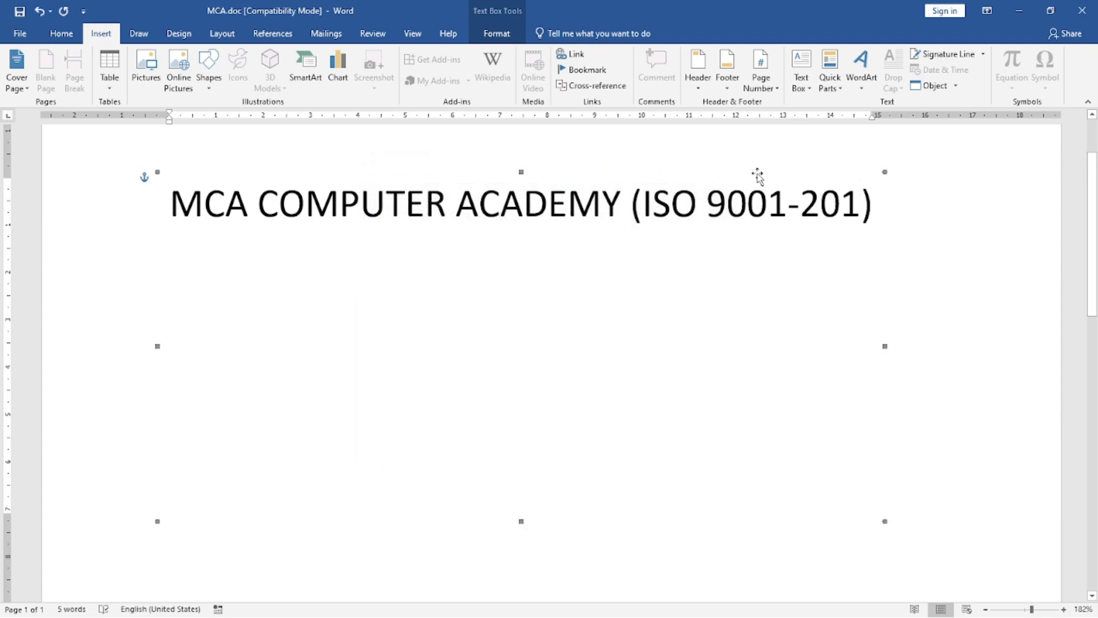
{"action": "key", "text": "Delete"}
Insert WordArt reading WELCOME in the black upward-arched style and enlarge it to about 4.01 cm high and 13.59 cm wide
{"action": "left_click", "coordinate": [862, 91]}
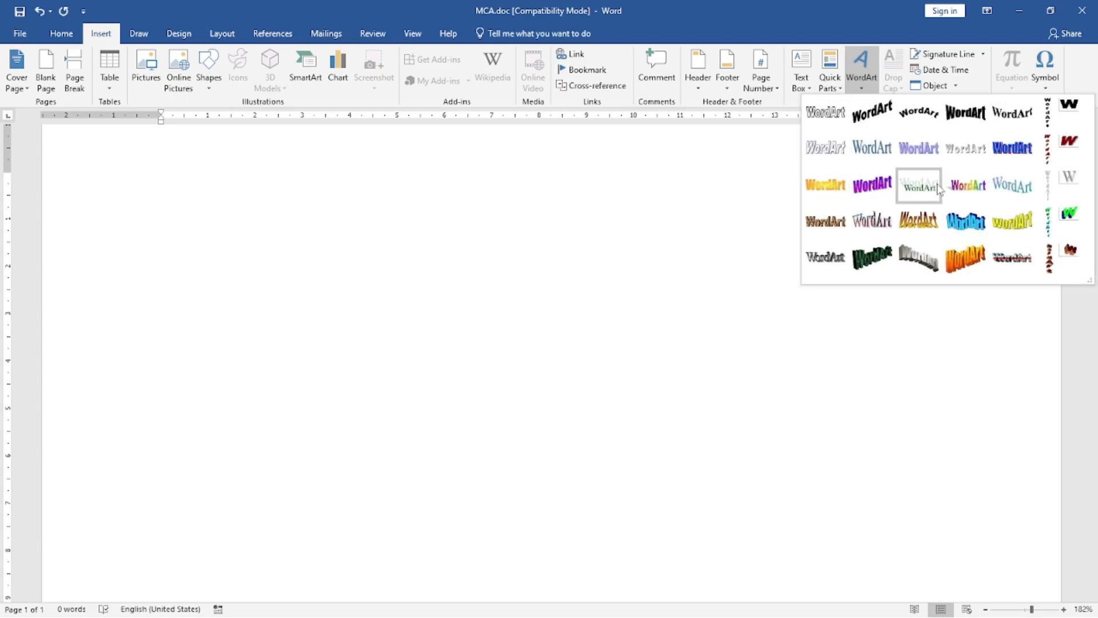
{"action": "left_click", "coordinate": [913, 117]}
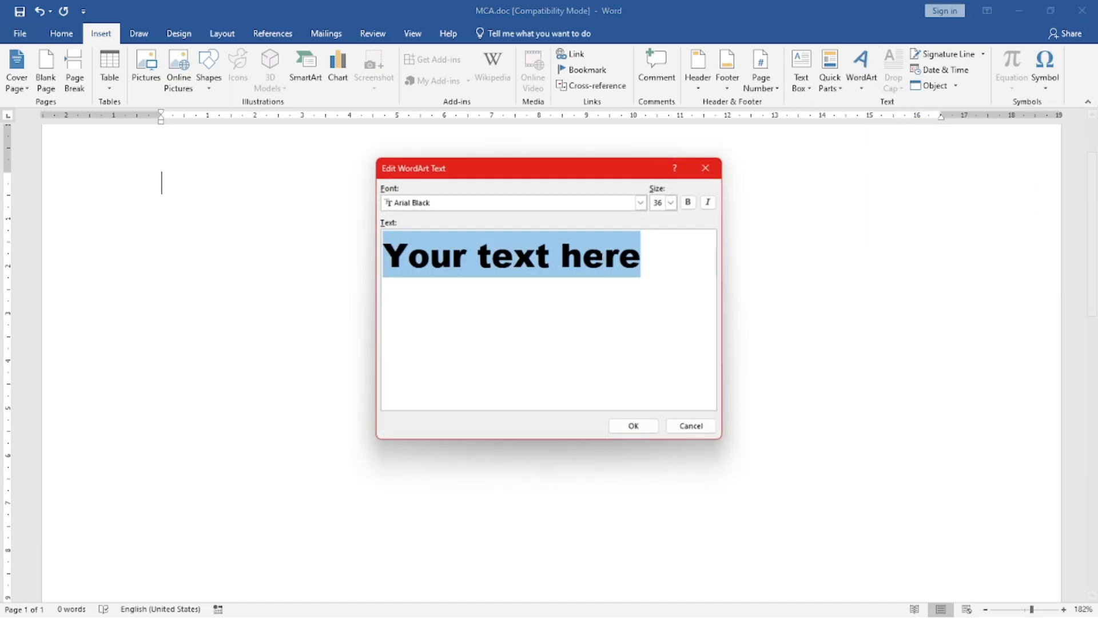
{"action": "type", "text": "WELCOME"}
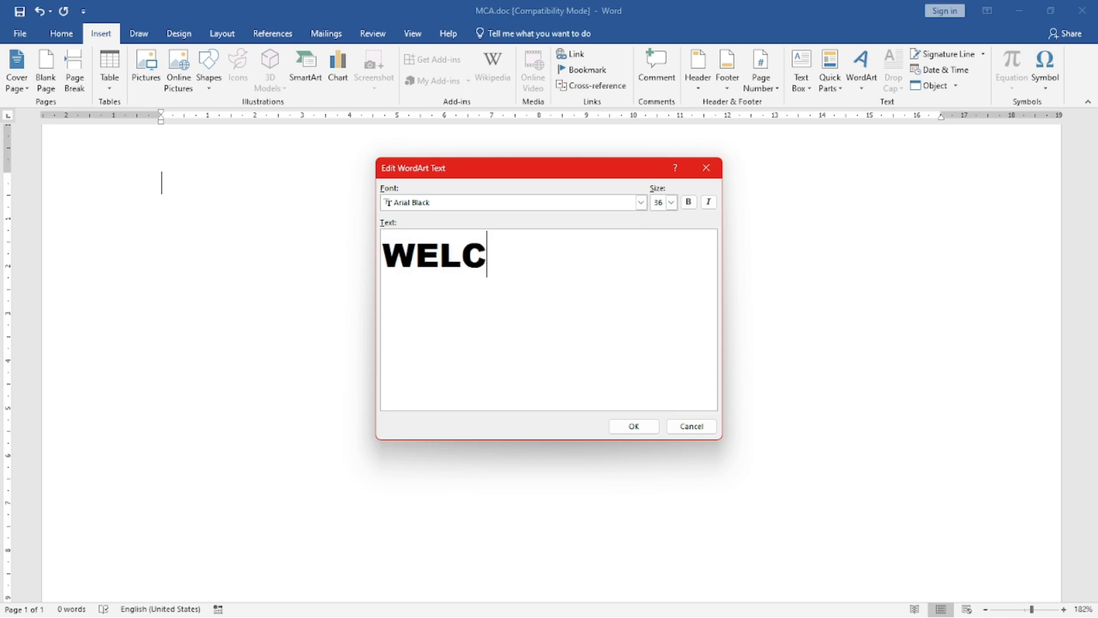
{"action": "left_click", "coordinate": [629, 427]}
{"action": "left_click_drag", "start_coordinate": [540, 290], "coordinate": [828, 401]}
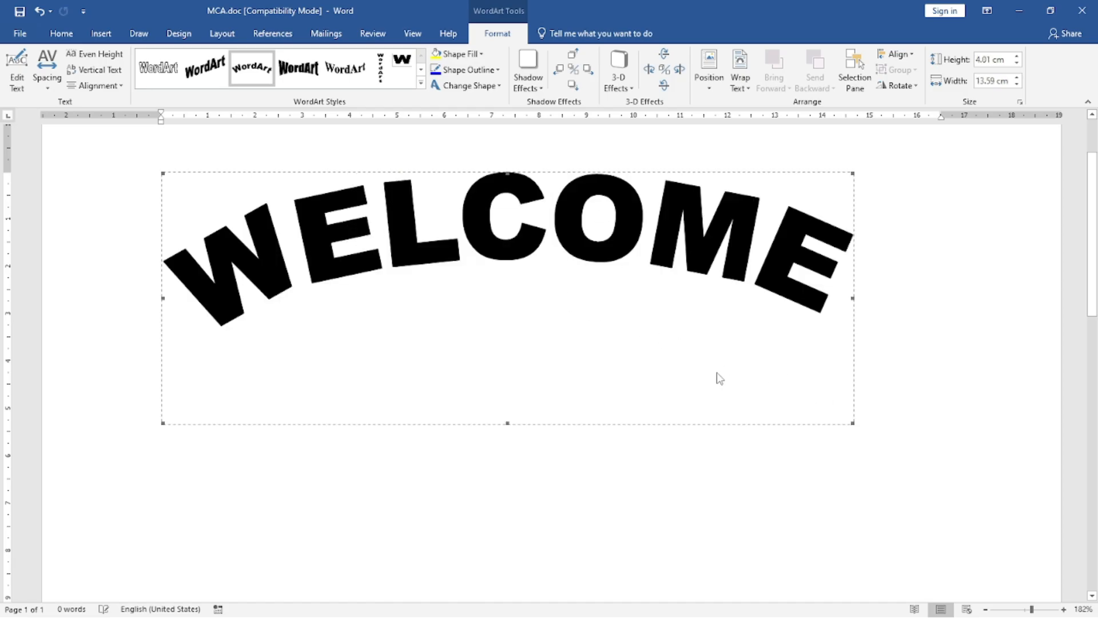
Apply the slanted purple gradient style to the WELCOME WordArt and enlarge it to about 5.08 cm by 15.81 cm
{"action": "left_click", "coordinate": [421, 83]}
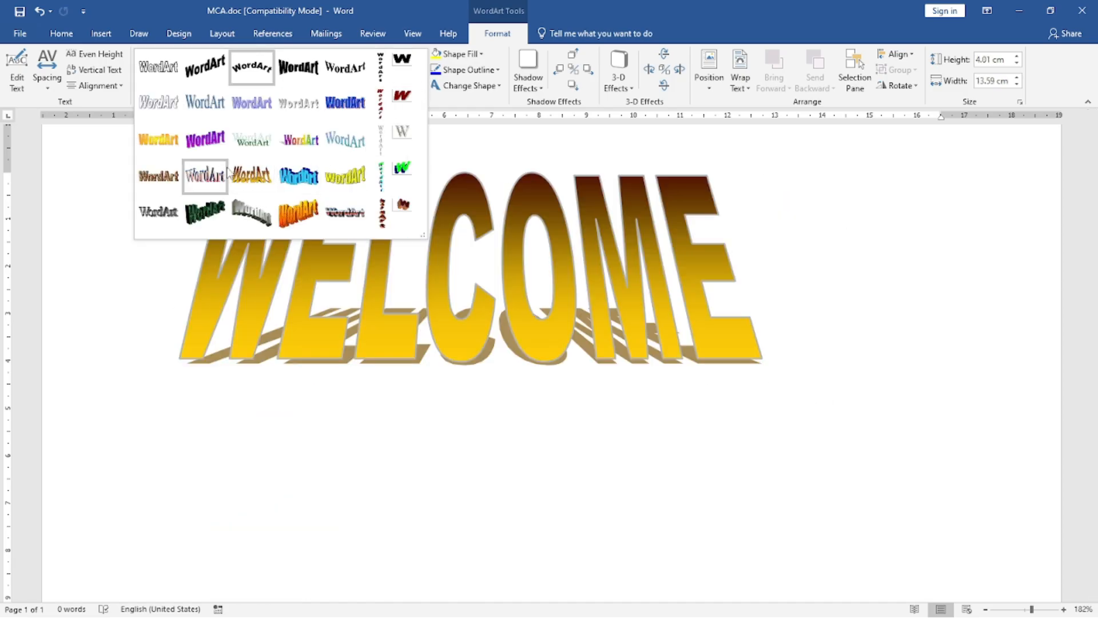
{"action": "left_click", "coordinate": [204, 147]}
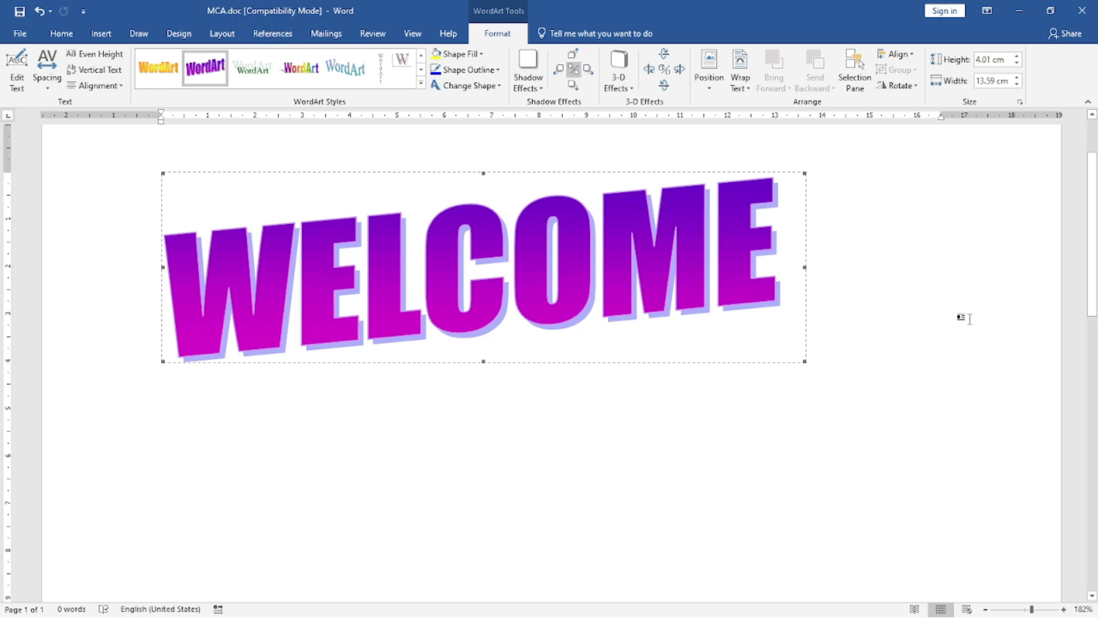
{"action": "left_click_drag", "start_coordinate": [804, 360], "coordinate": [909, 411]}
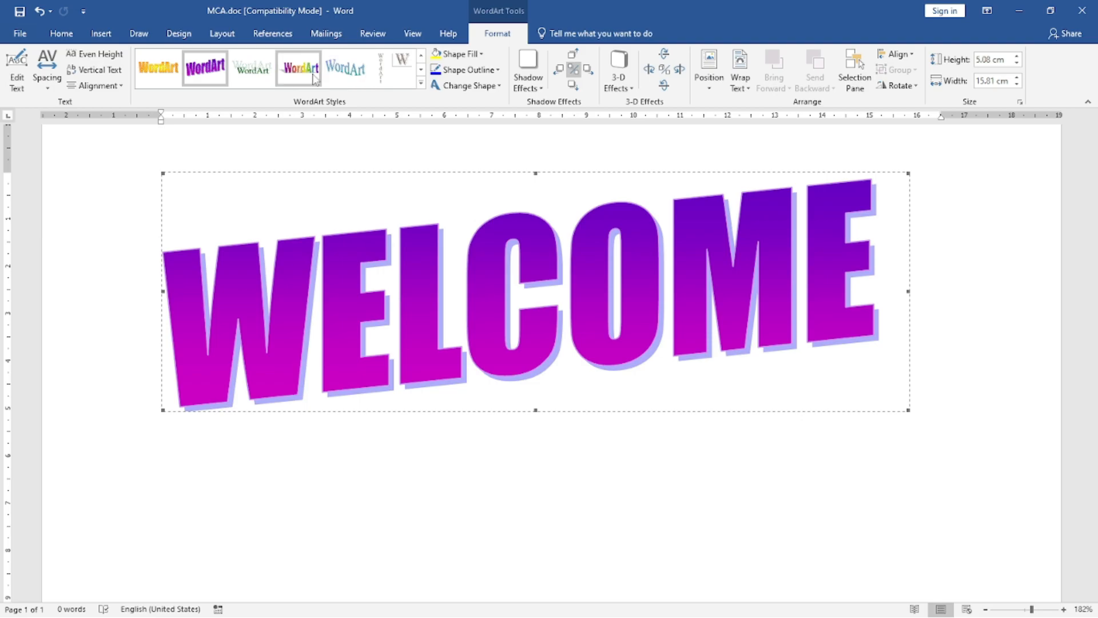
Restyle the WELCOME WordArt with the wavy blue-to-teal style, followed by the peach-pink style with dark blue 3-D depth
{"action": "left_click", "coordinate": [362, 80]}
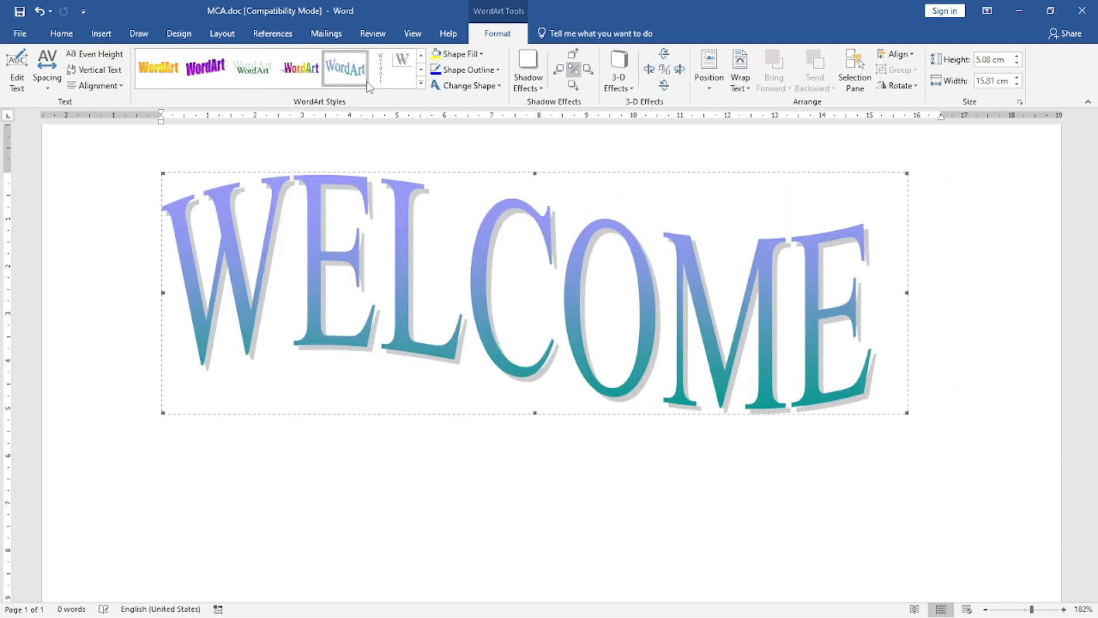
{"action": "left_click", "coordinate": [421, 83]}
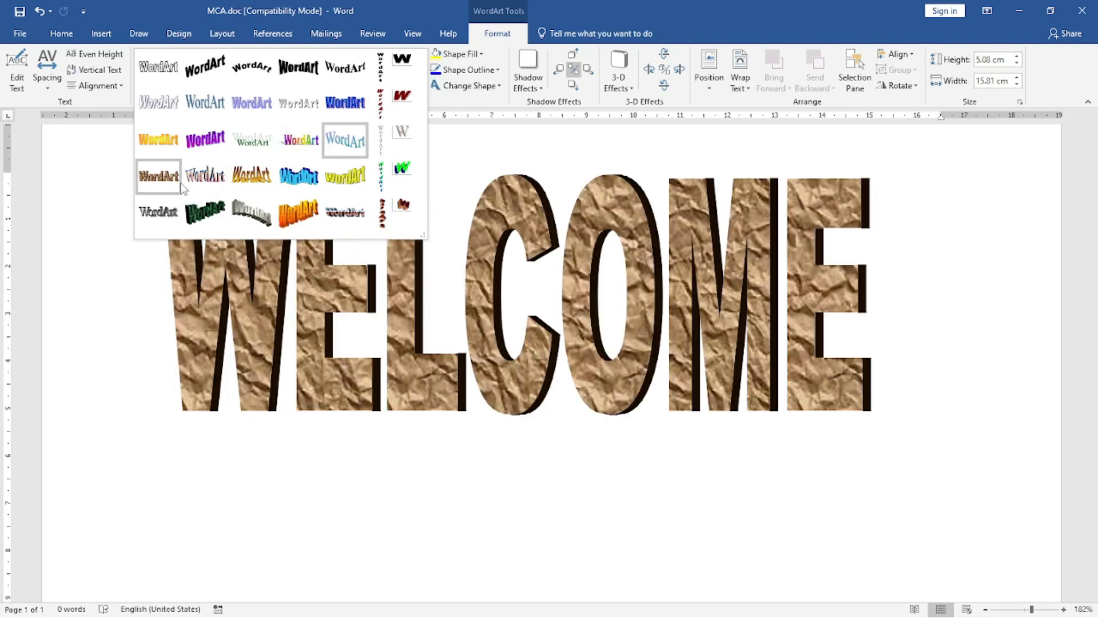
{"action": "left_click", "coordinate": [204, 175]}
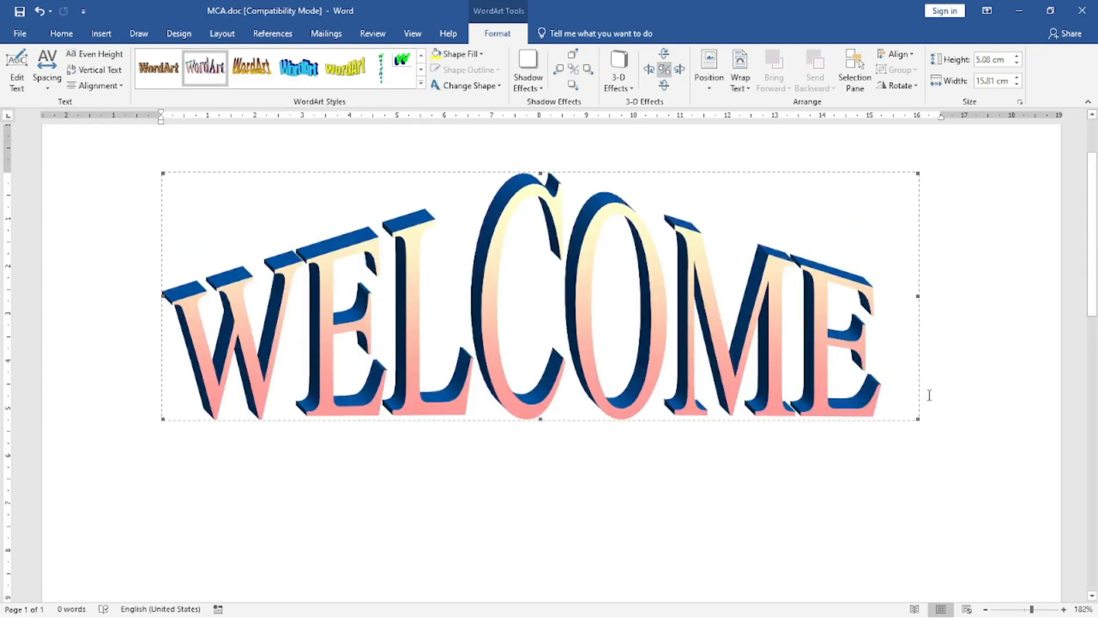
Enlarge the 3-D WELCOME WordArt to about 5.62 cm high and 16.56 cm wide
{"action": "left_click", "coordinate": [920, 421]}
{"action": "left_click", "coordinate": [848, 377]}
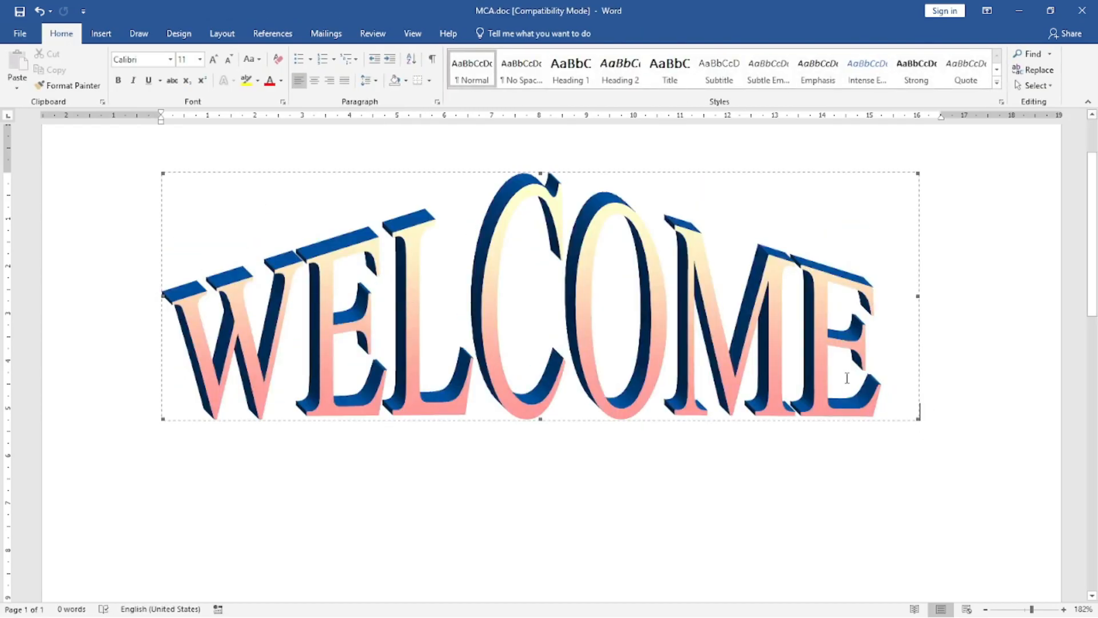
{"action": "left_click_drag", "start_coordinate": [915, 420], "coordinate": [946, 441]}
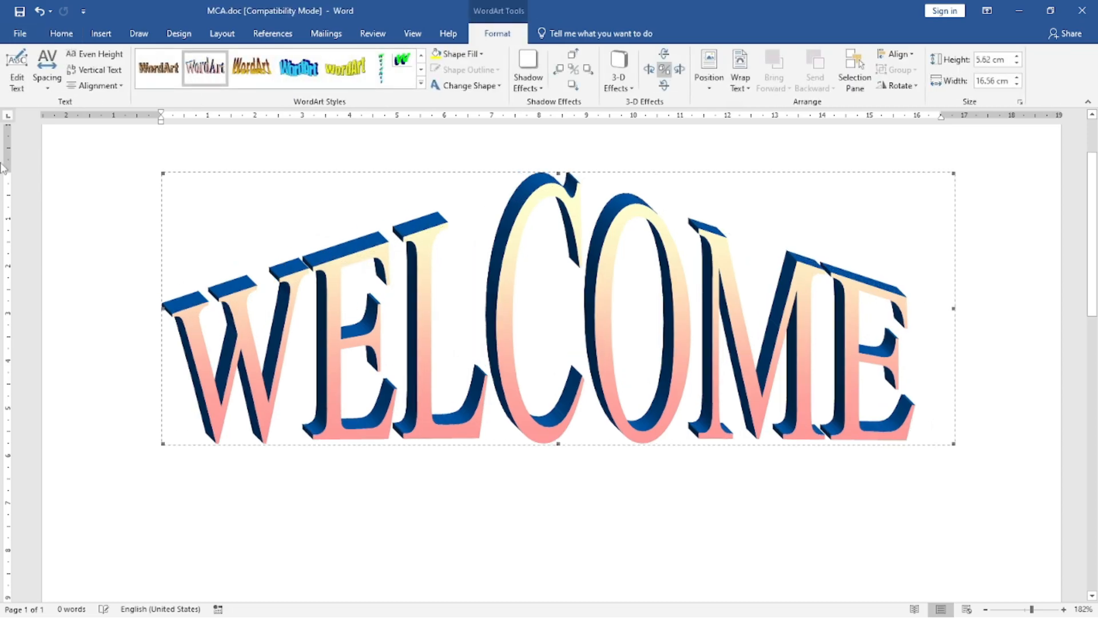
{"action": "left_click", "coordinate": [18, 34]}
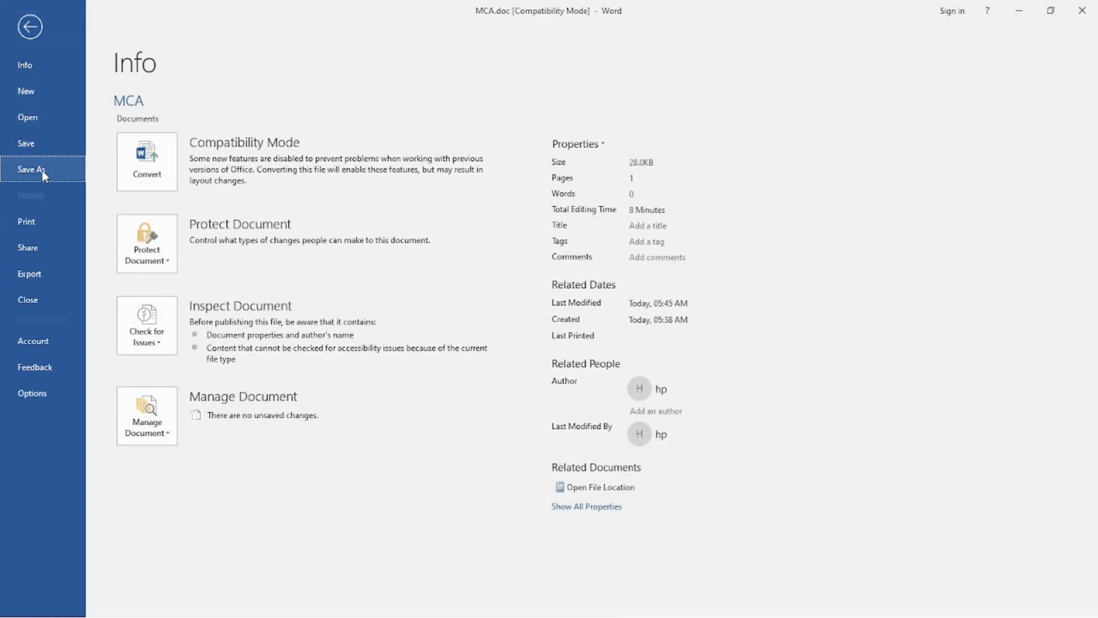
{"action": "left_click", "coordinate": [43, 171]}
{"action": "left_click", "coordinate": [234, 271]}
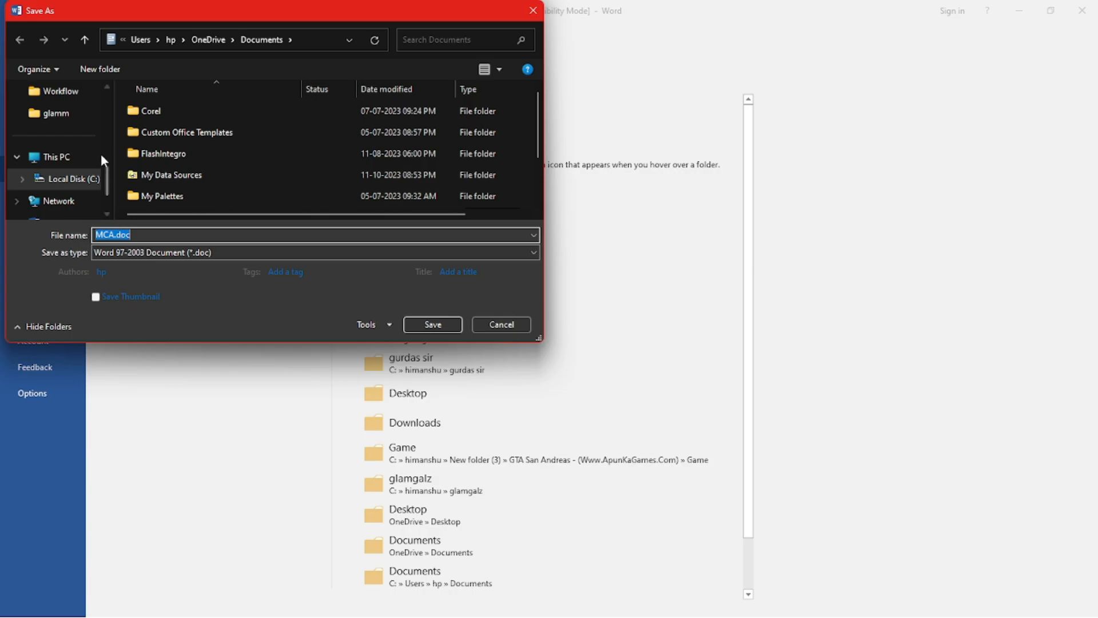
{"action": "left_click", "coordinate": [506, 322]}
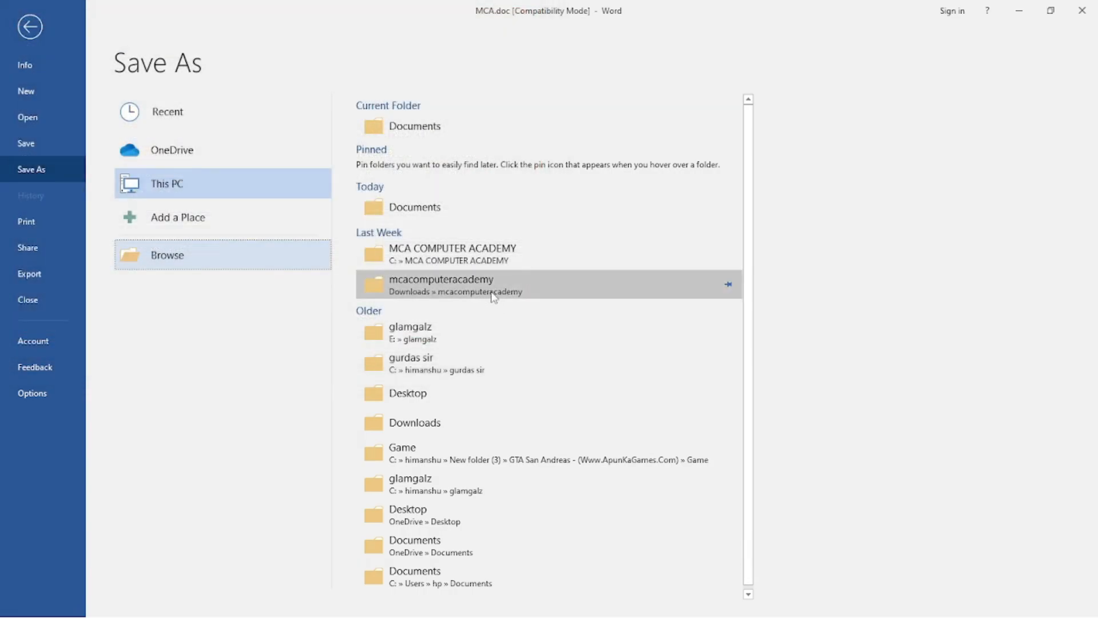
Shrink the WELCOME WordArt to about 3.79 cm high and 13.43 cm wide, and delete it
{"action": "key", "text": "Escape"}
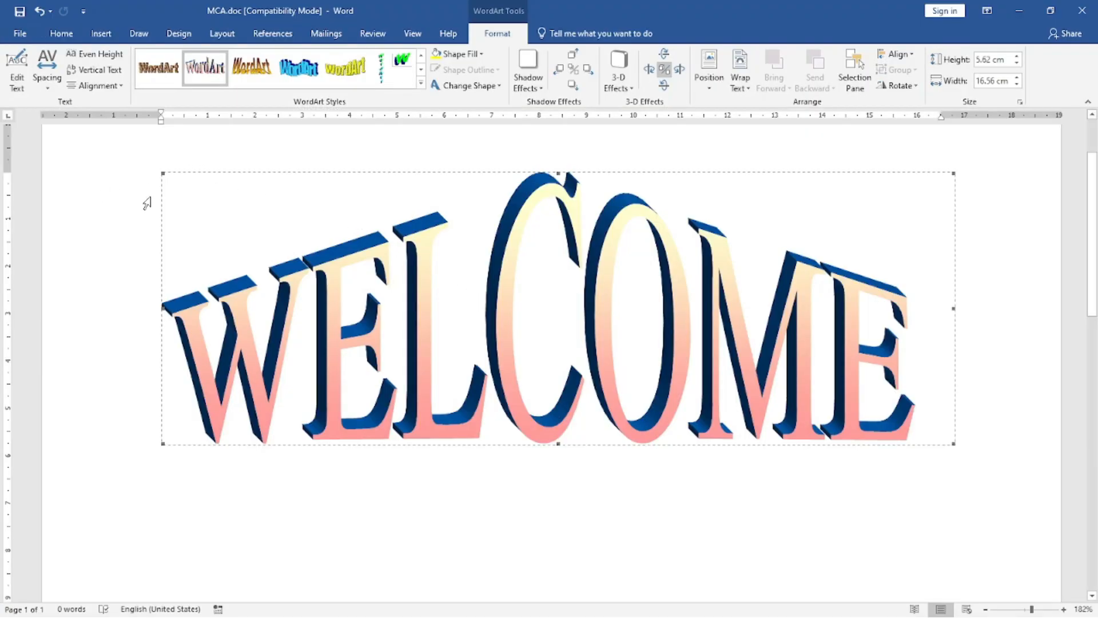
{"action": "left_click_drag", "start_coordinate": [158, 170], "coordinate": [239, 235]}
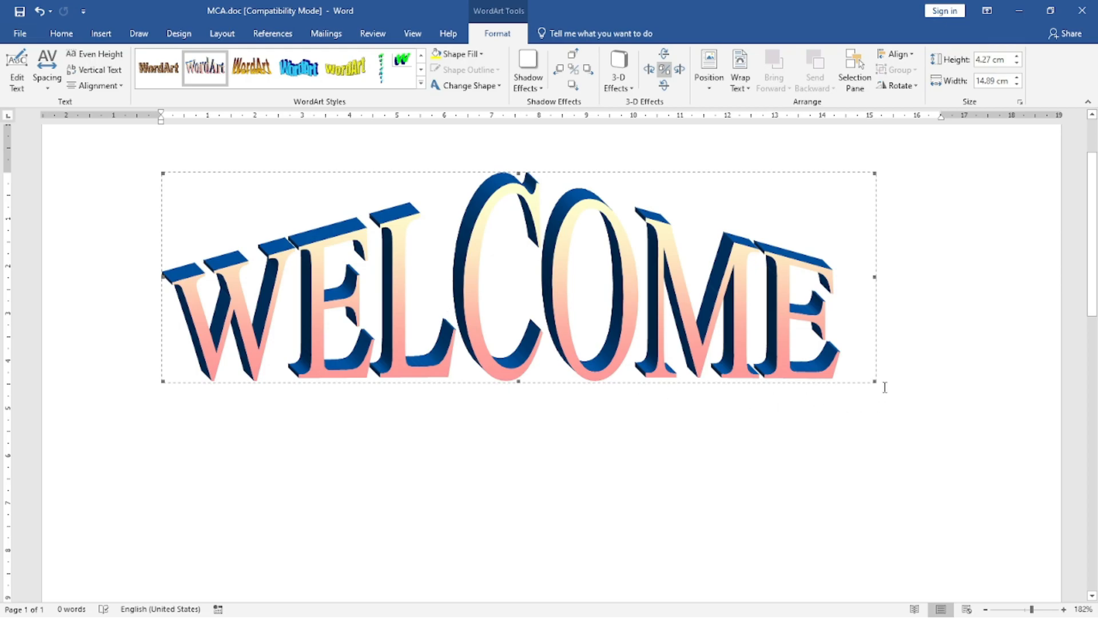
{"action": "left_click_drag", "start_coordinate": [871, 379], "coordinate": [805, 358]}
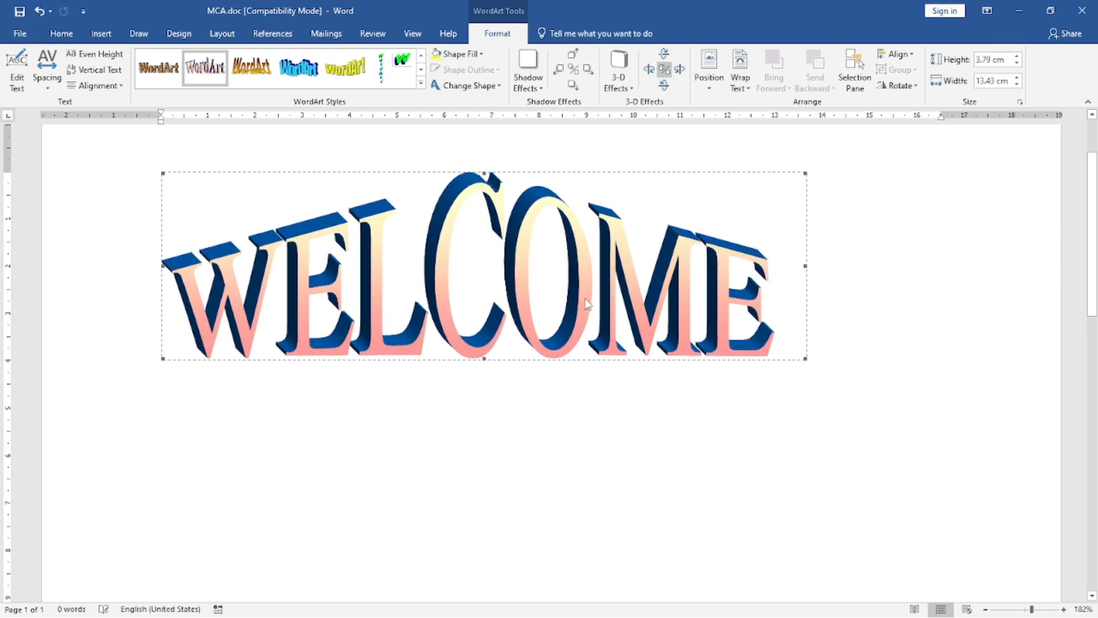
{"action": "key", "text": "Delete"}
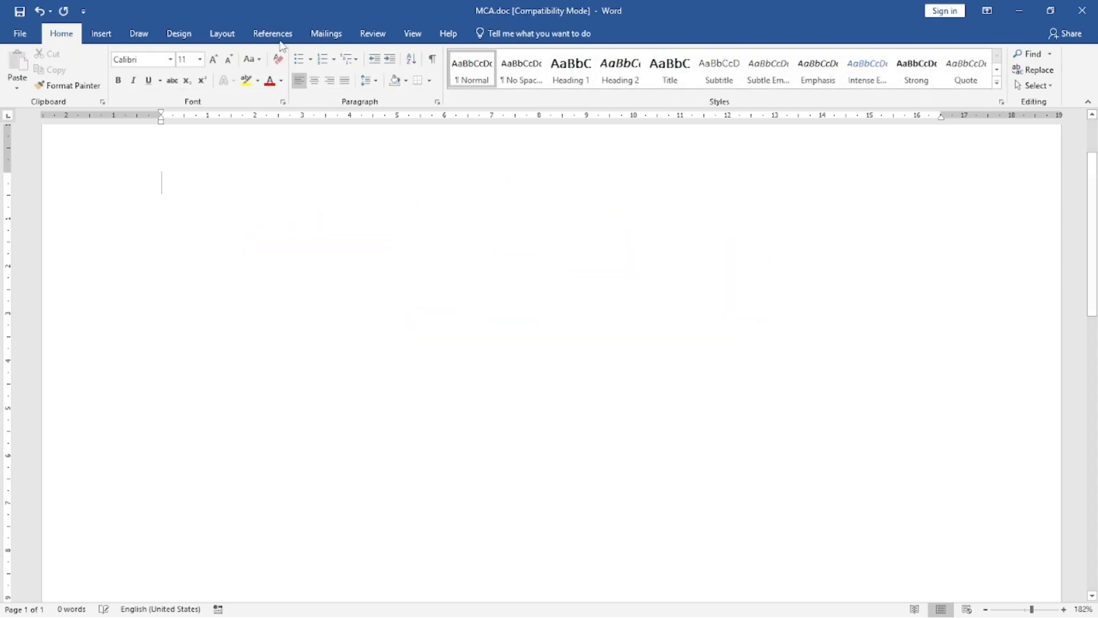
Insert WordArt in the black upward-arched style, keeping the placeholder text and the Arial Black font at size 36
{"action": "left_click", "coordinate": [98, 34]}
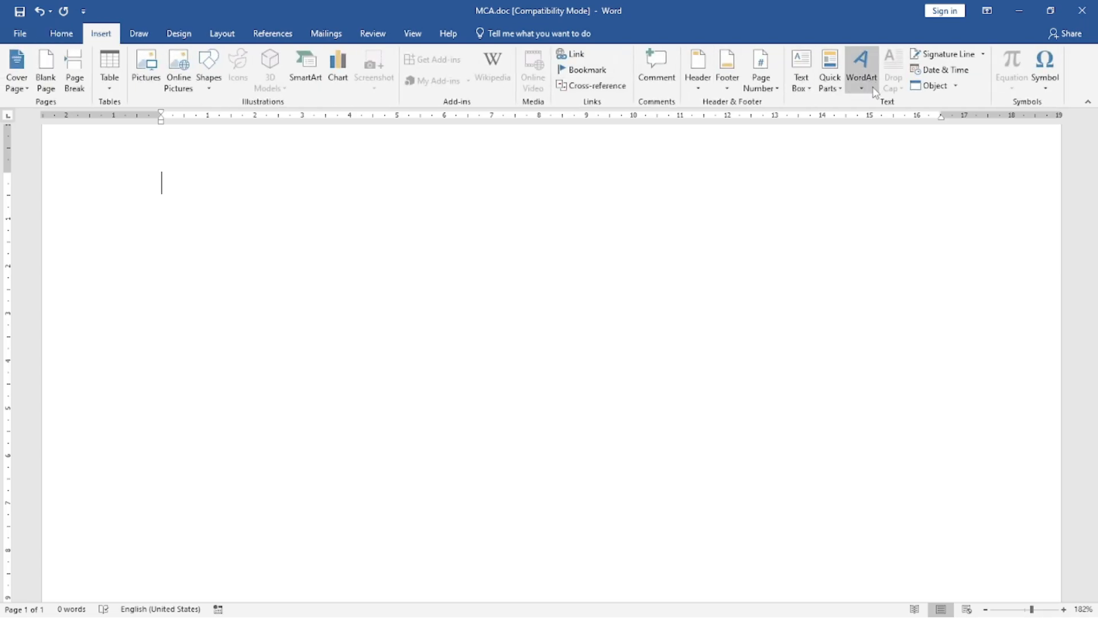
{"action": "left_click", "coordinate": [870, 94]}
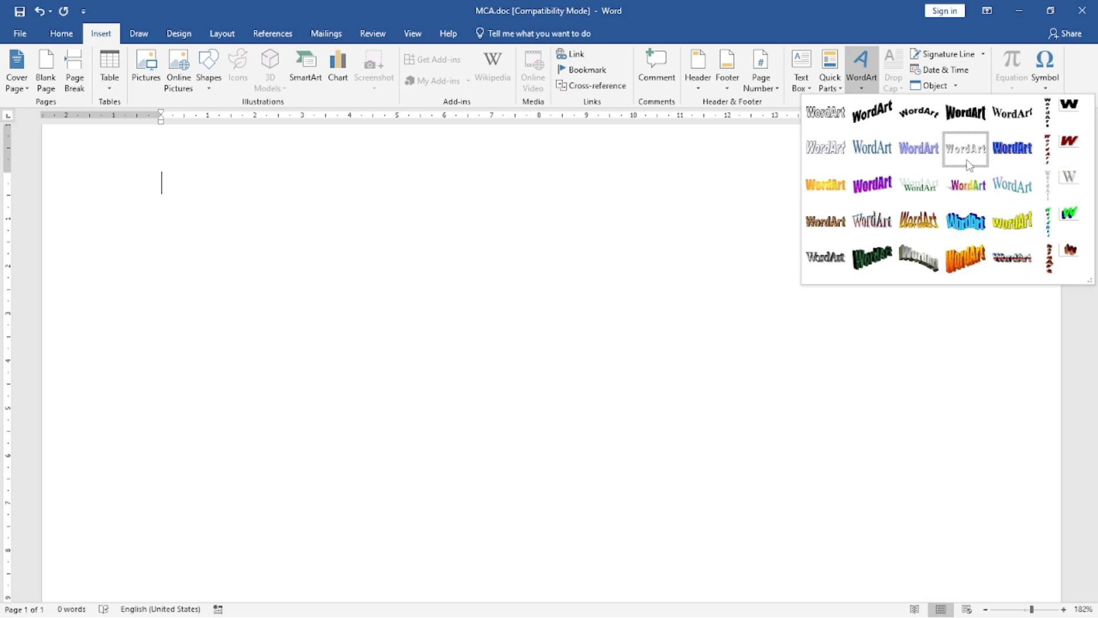
{"action": "left_click", "coordinate": [922, 122]}
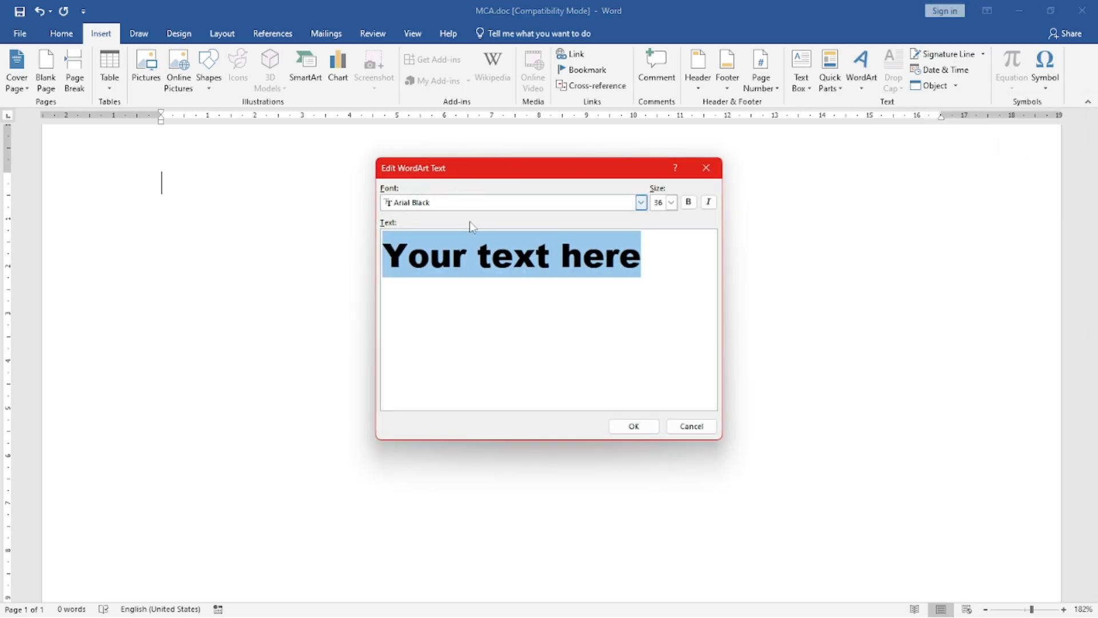
{"action": "left_click", "coordinate": [635, 430]}
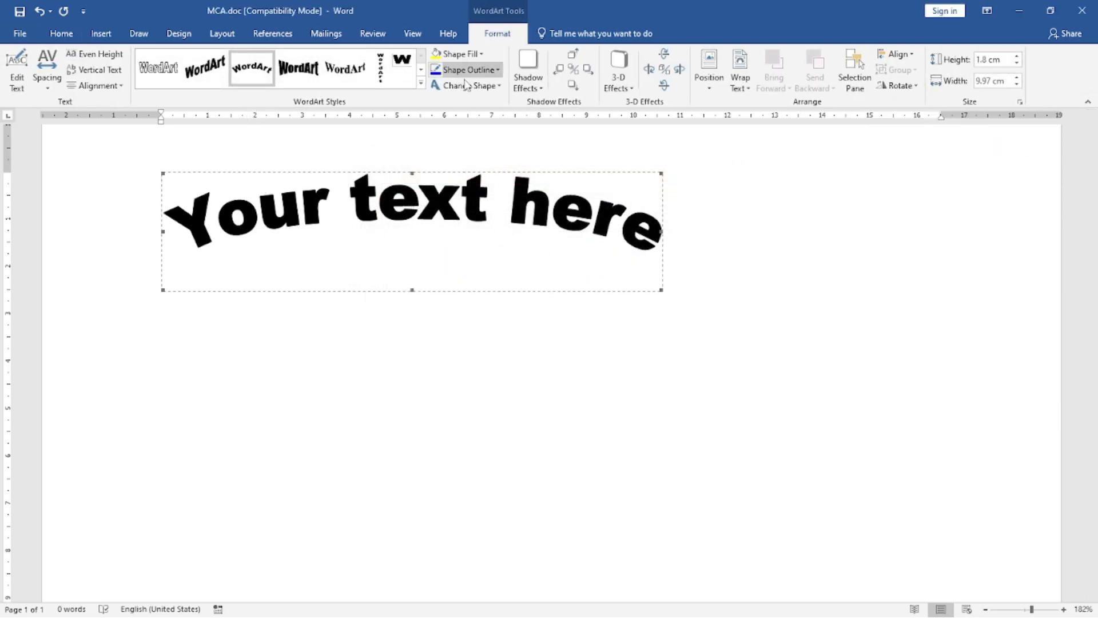
Change the "Your text here" WordArt to the upward-arch warp shape, and try the inverted-trapezoid warp on it
{"action": "left_click", "coordinate": [466, 85]}
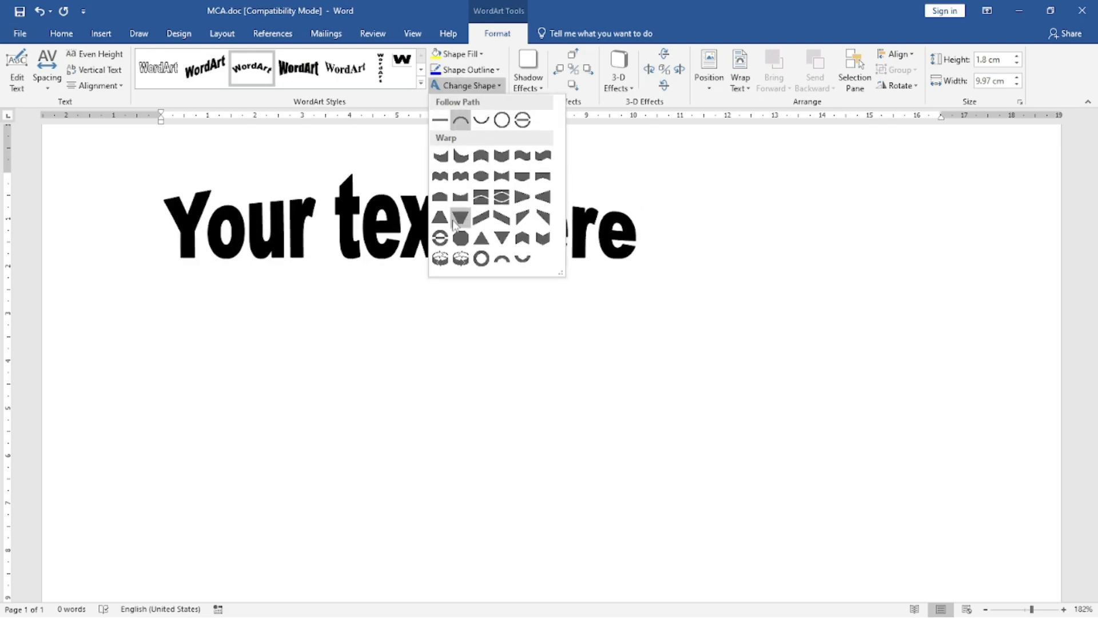
{"action": "left_click", "coordinate": [500, 263]}
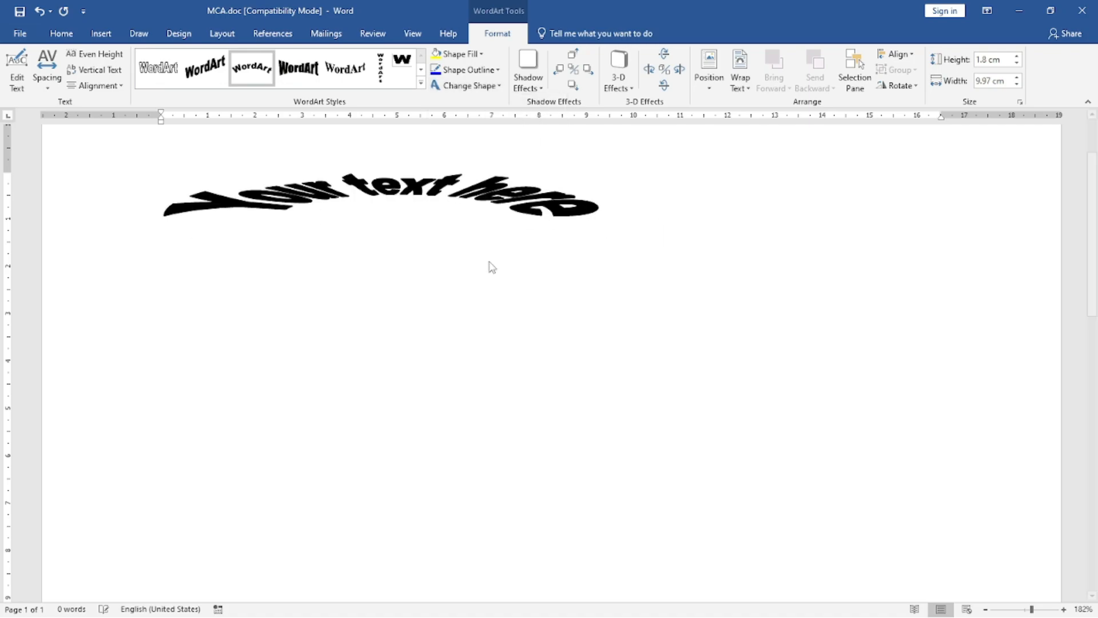
{"action": "left_click", "coordinate": [18, 75]}
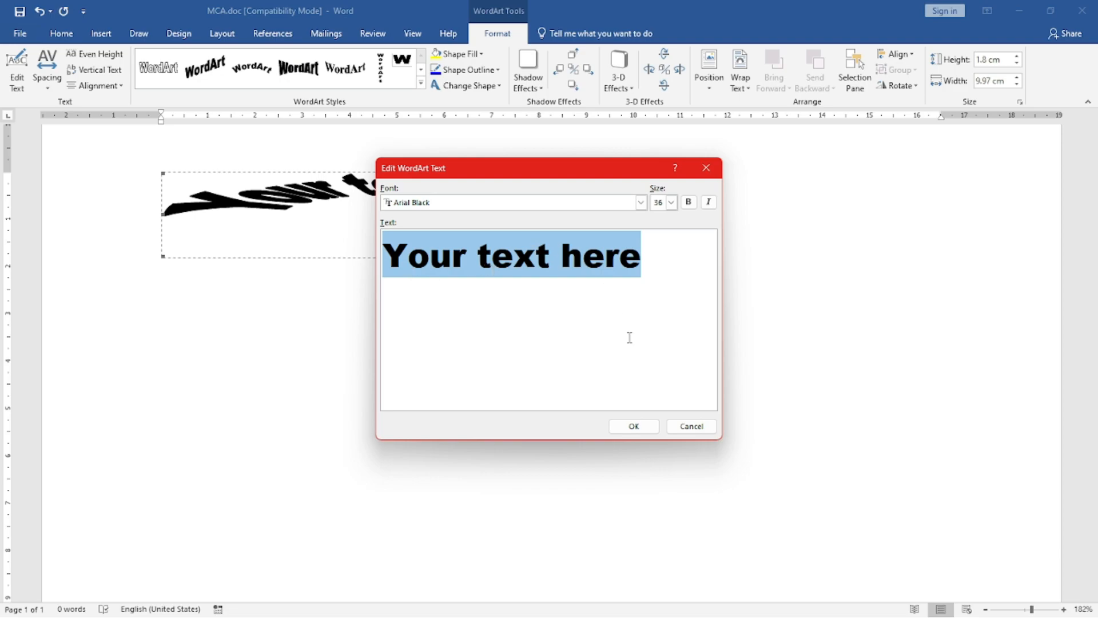
{"action": "left_click", "coordinate": [692, 426]}
{"action": "left_click", "coordinate": [452, 86]}
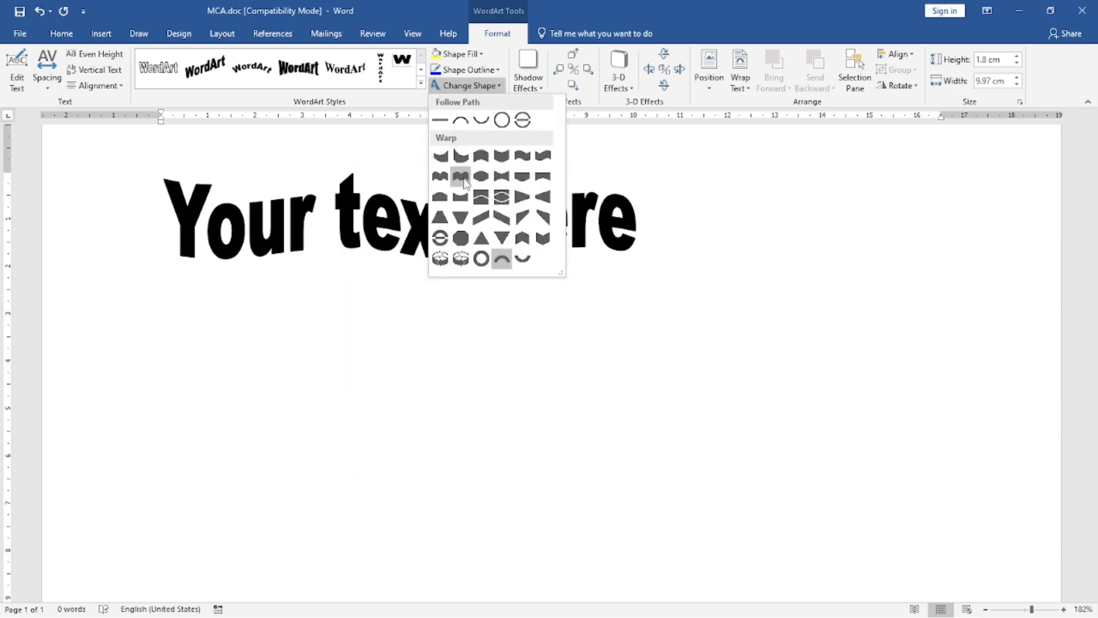
{"action": "left_click", "coordinate": [460, 217]}
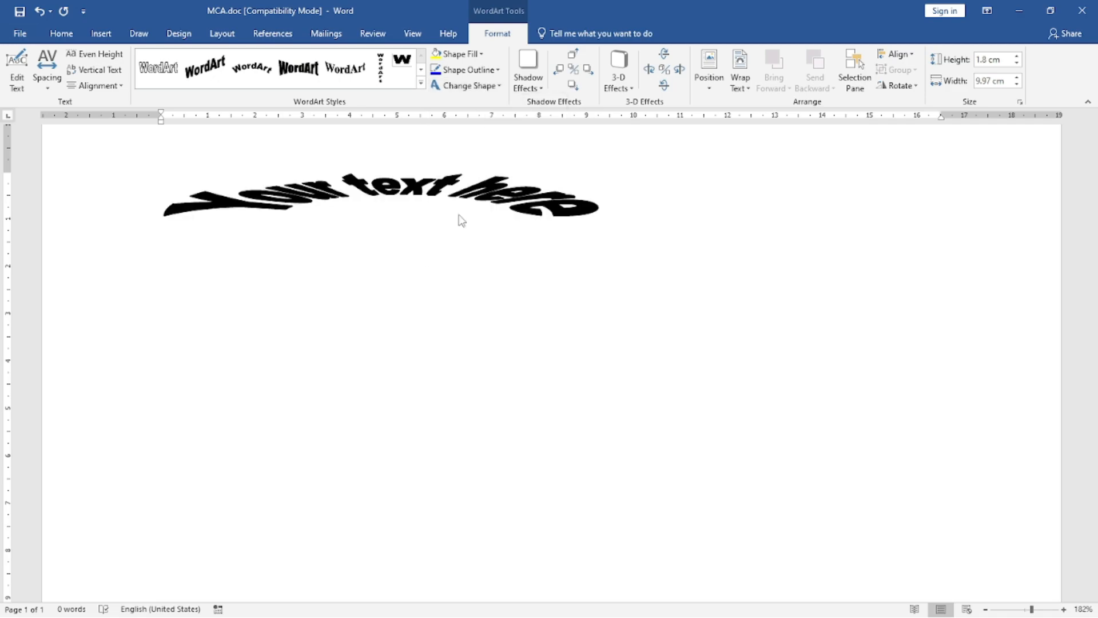
Enlarge the "Your text here" WordArt to about 4.12 cm high and 13.82 cm wide, and delete it
{"action": "left_click_drag", "start_coordinate": [634, 258], "coordinate": [817, 369]}
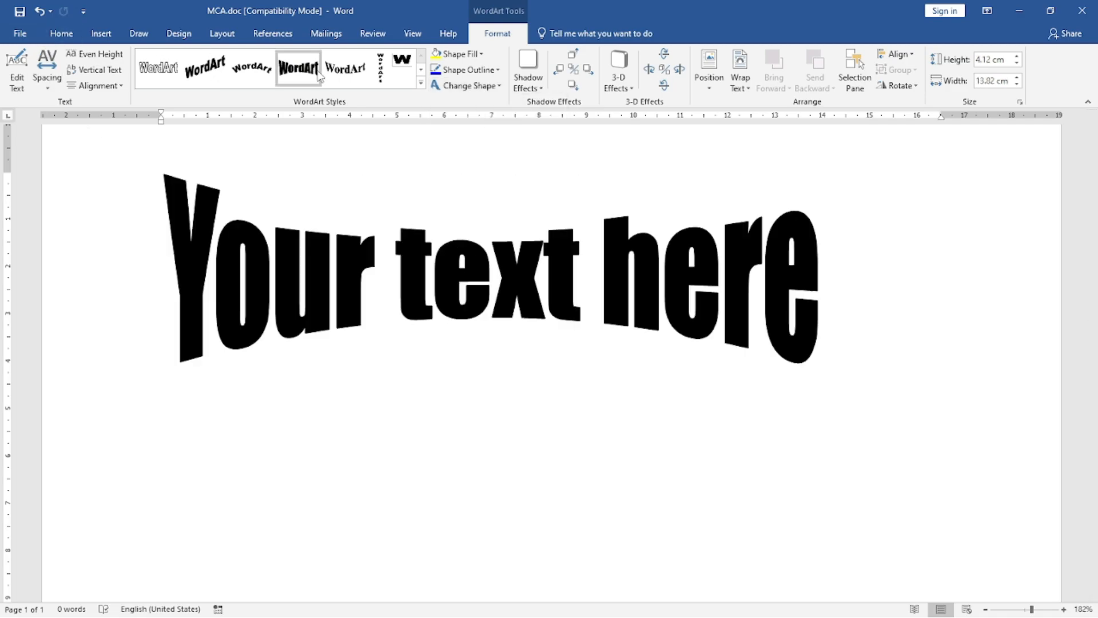
{"action": "key", "text": "Delete"}
Create a new blank document and enter the word INDIA on its first line
{"action": "left_click", "coordinate": [100, 33]}
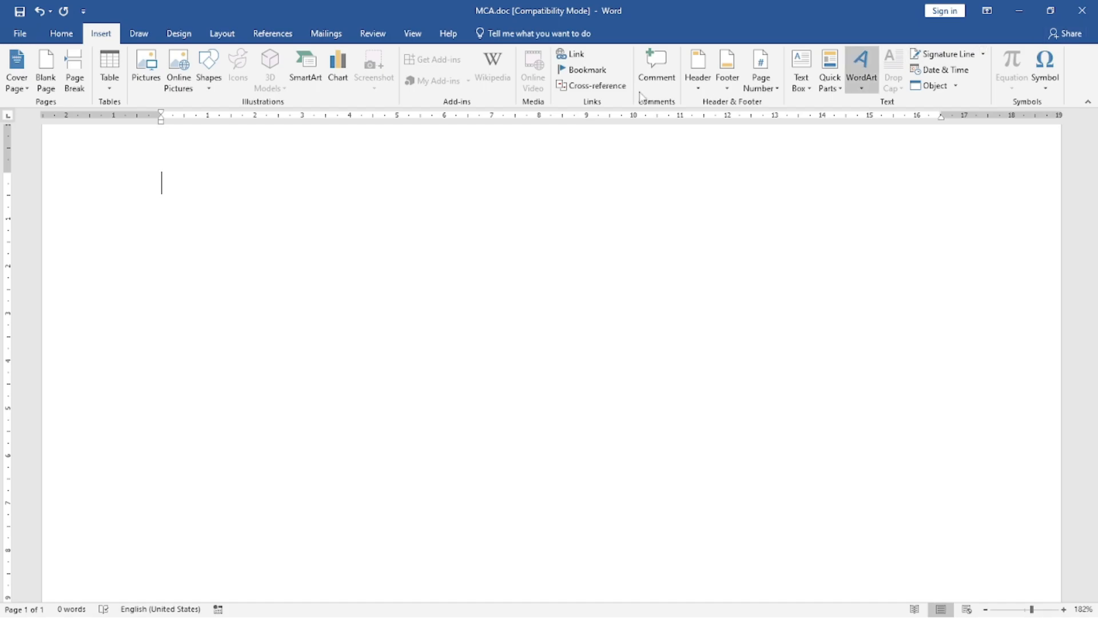
{"action": "key", "text": "ctrl+n"}
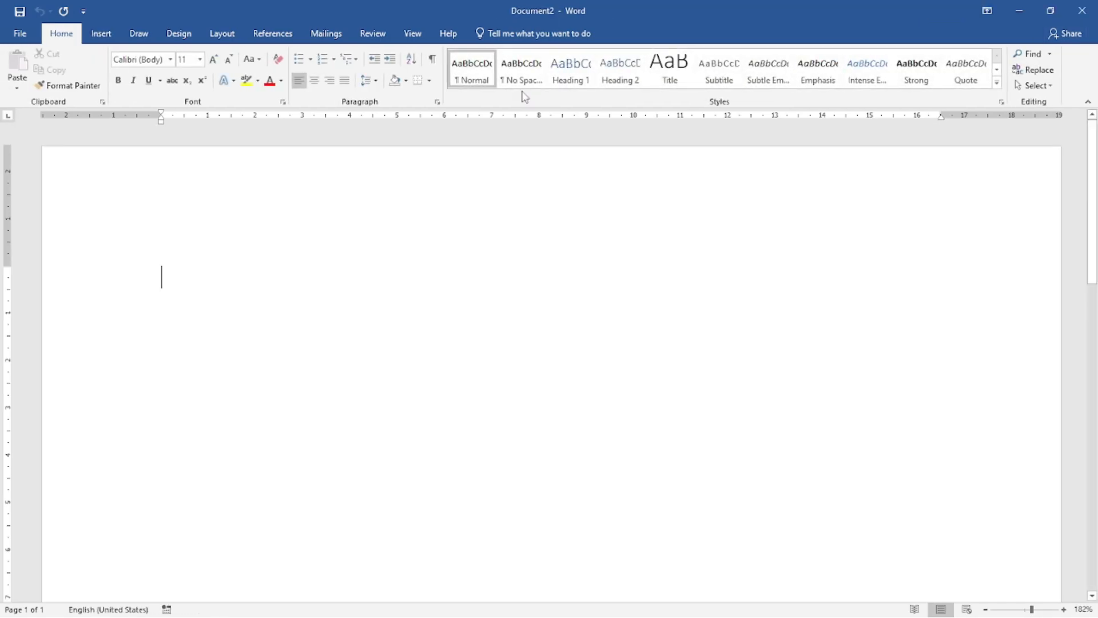
{"action": "left_click", "coordinate": [100, 33]}
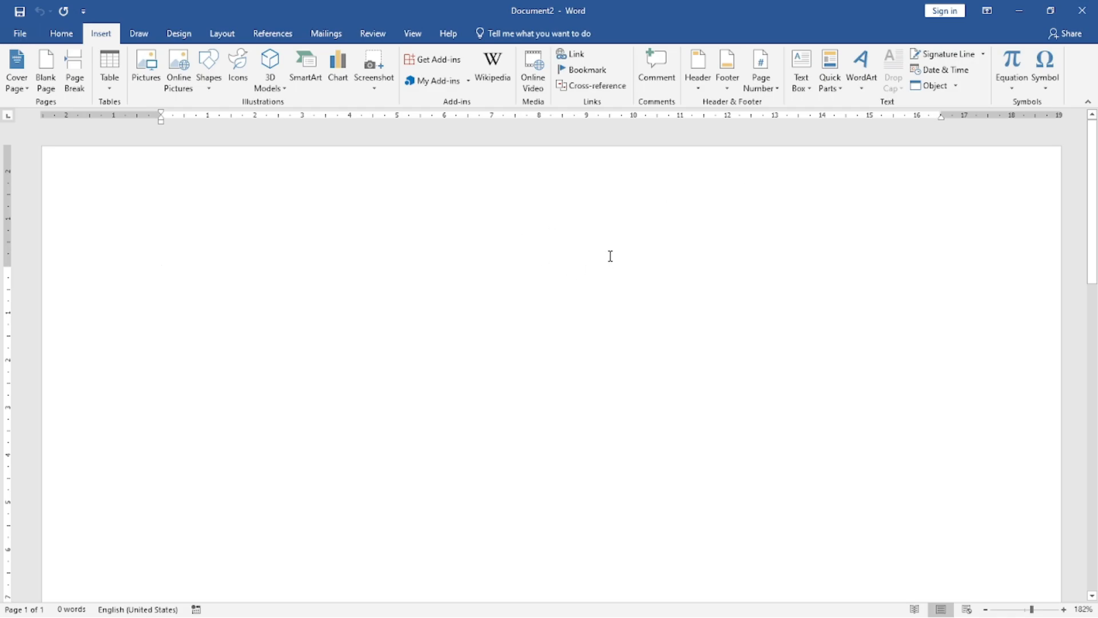
{"action": "type", "text": "I"}
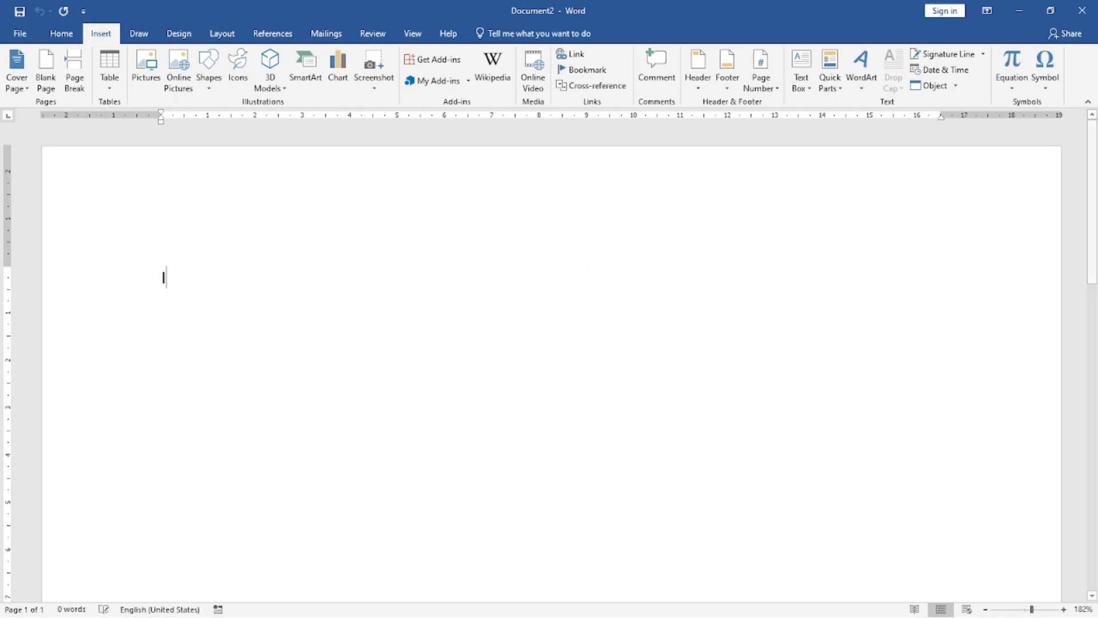
{"action": "type", "text": "NDIA"}
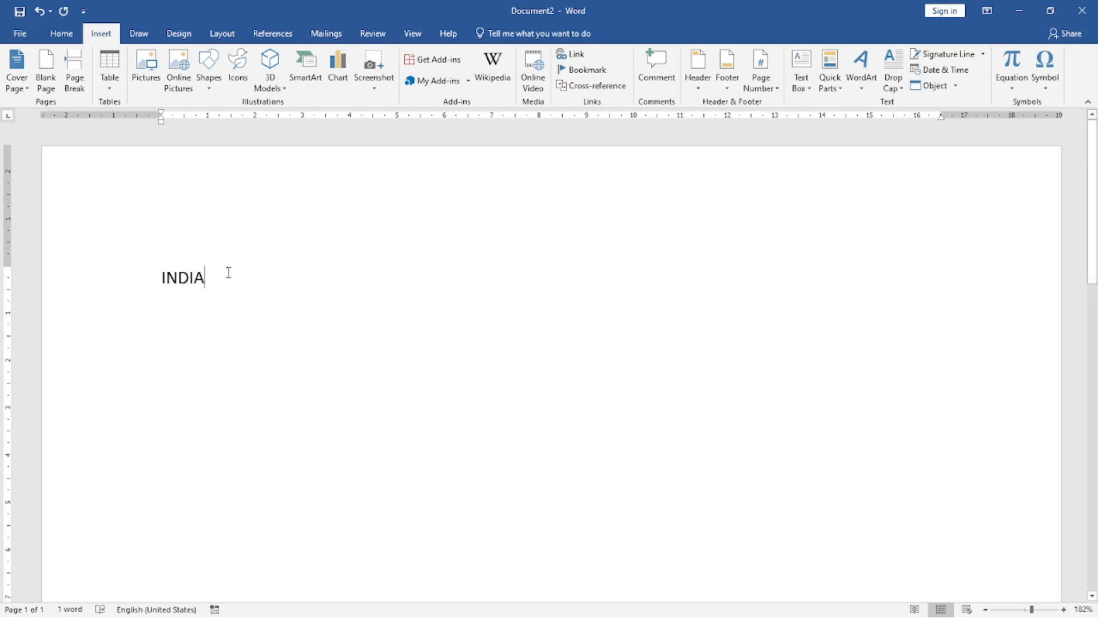
Turn the first letter of INDIA into a drop cap in the Dropped position
{"action": "left_click_drag", "start_coordinate": [159, 277], "coordinate": [218, 274]}
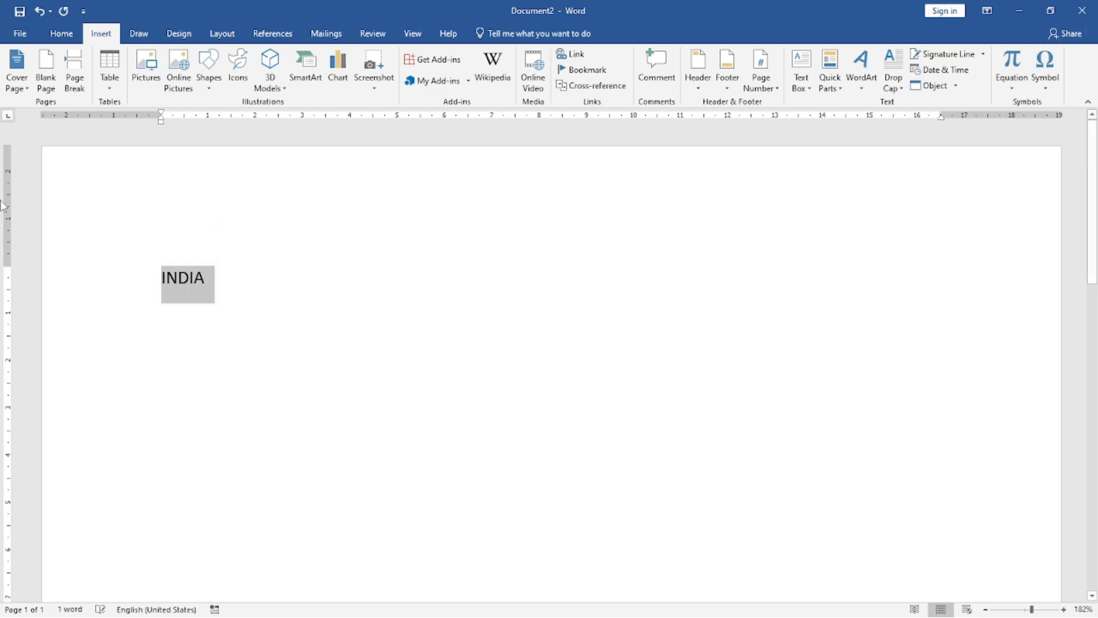
{"action": "left_click", "coordinate": [891, 74]}
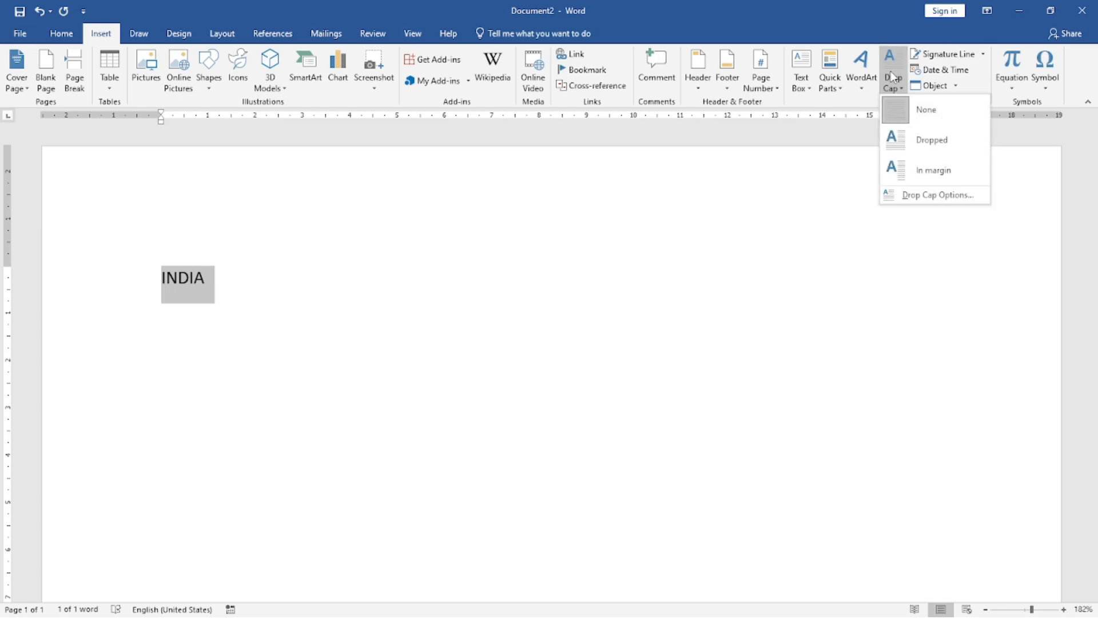
{"action": "left_click", "coordinate": [894, 137]}
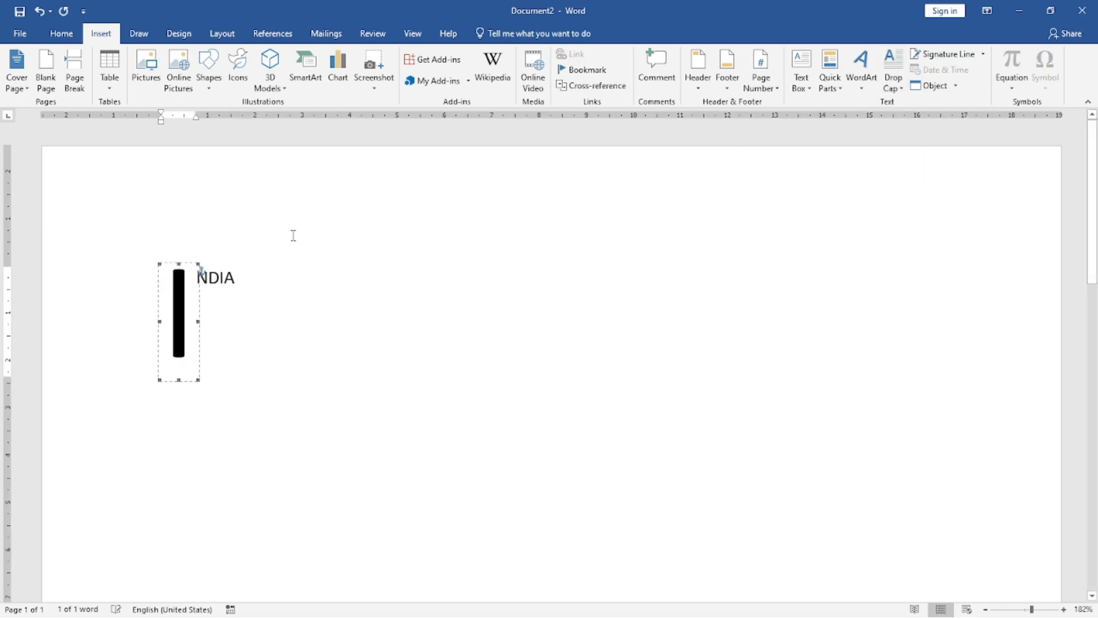
Continue the first line with "IS THE BEST COUNTRY IN THE WORLD" and add the lines AFASFSAFAS and FSAFSAD beside the drop cap
{"action": "left_click", "coordinate": [251, 275]}
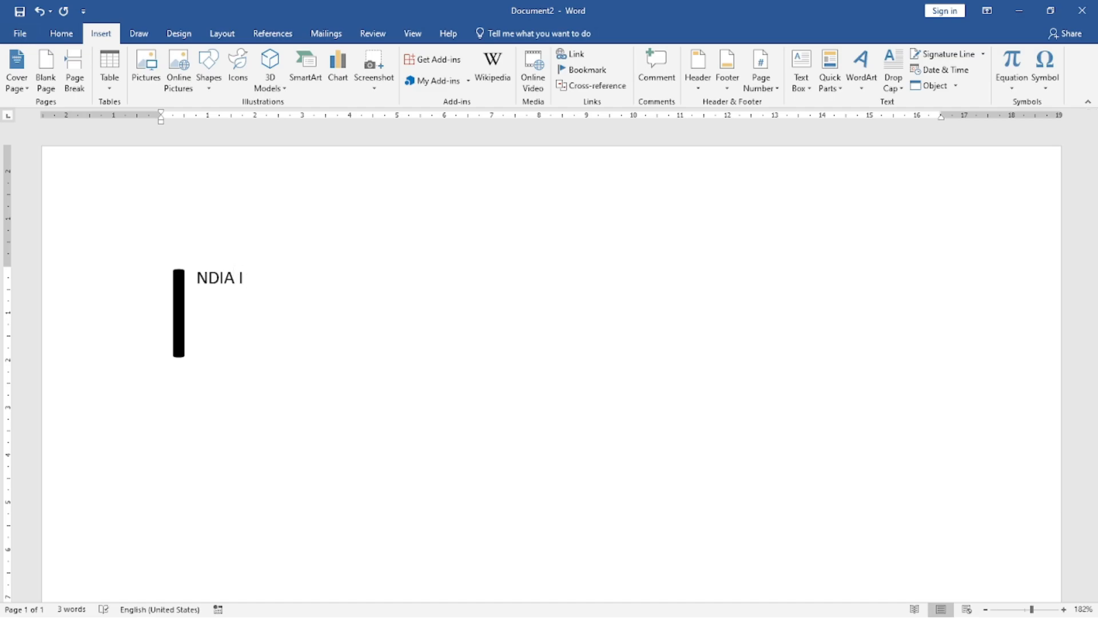
{"action": "type", "text": "IS THE BEST COUNTRY IN THE WORLD"}
{"action": "key", "text": "Return"}
{"action": "type", "text": "AFASFSAFAS"}
{"action": "key", "text": "Return"}
{"action": "type", "text": "FSAFSAD"}
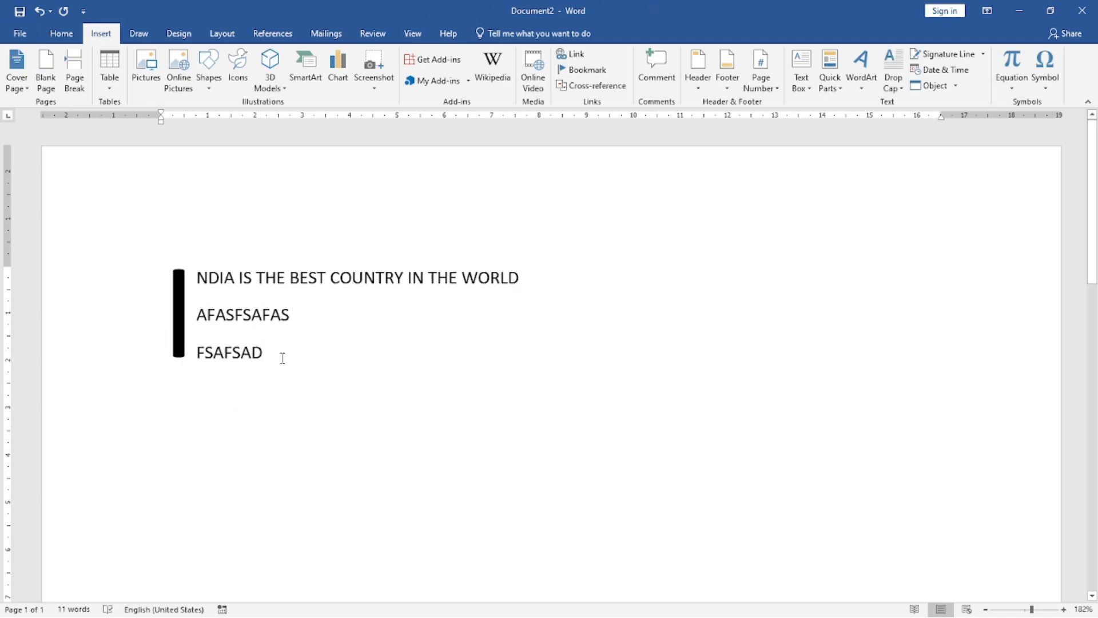
Set the drop cap letter I to drop 4 lines
{"action": "left_click", "coordinate": [196, 288]}
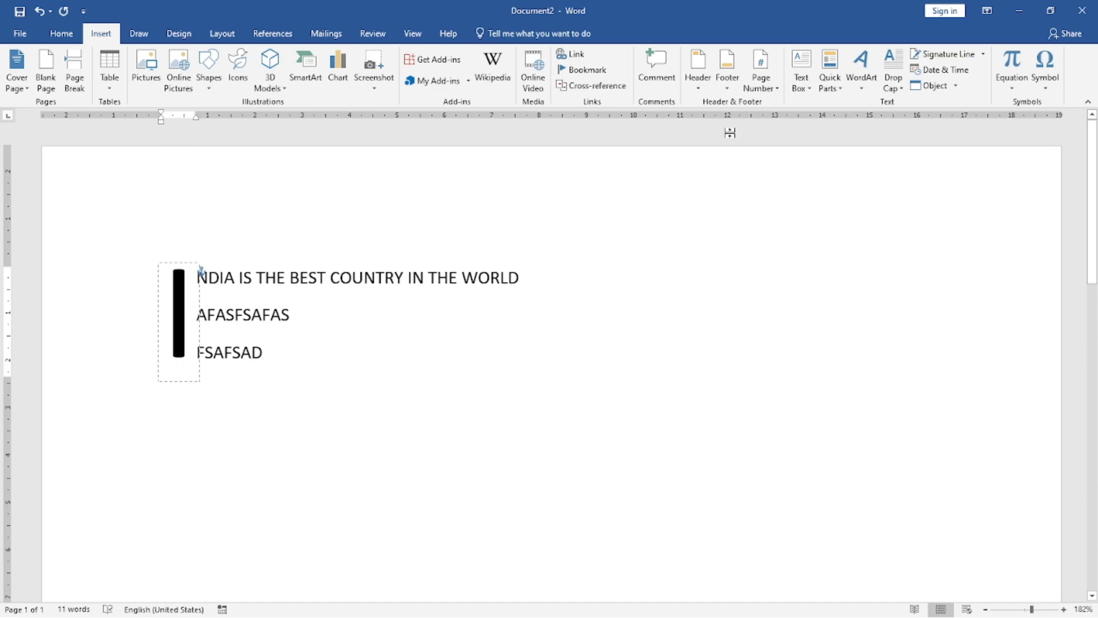
{"action": "left_click", "coordinate": [895, 89]}
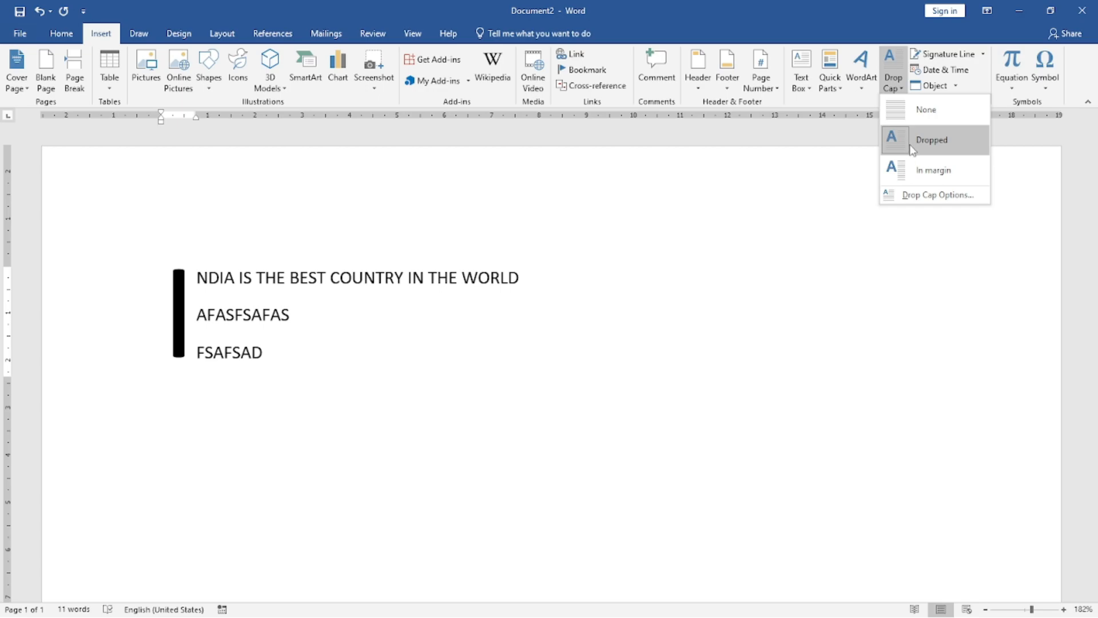
{"action": "left_click", "coordinate": [913, 195]}
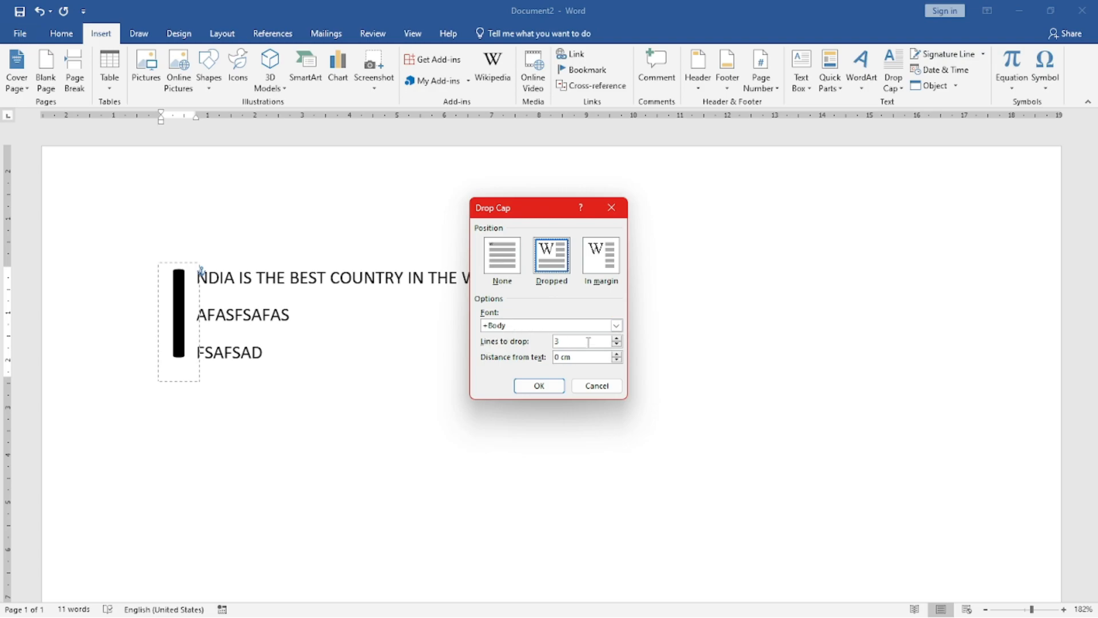
{"action": "left_click", "coordinate": [617, 339]}
{"action": "left_click", "coordinate": [543, 385]}
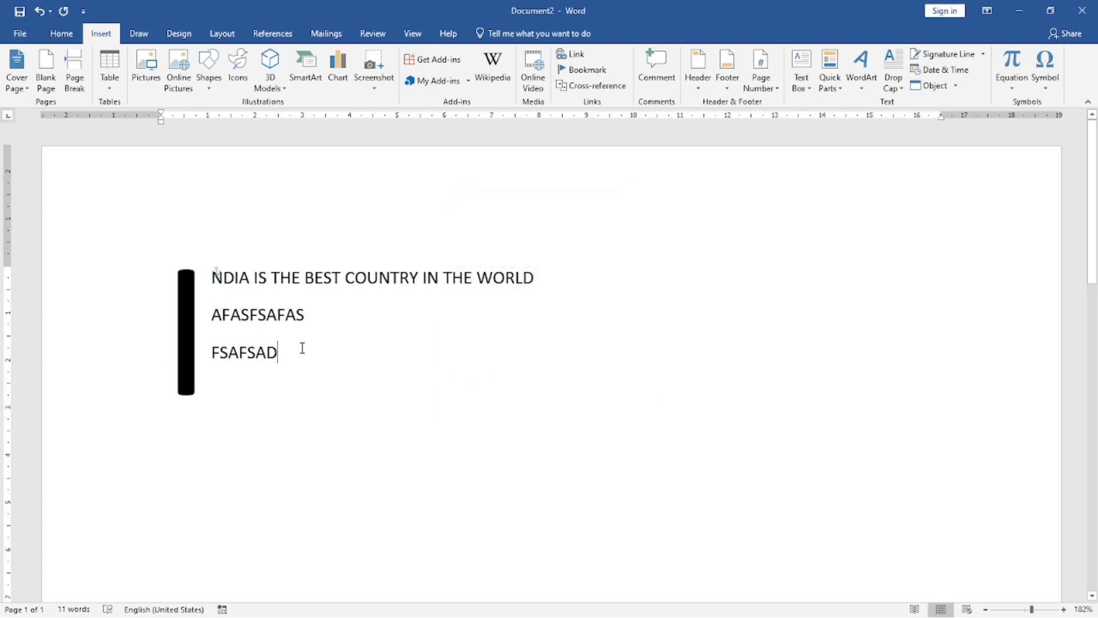
Append GASDF to the third line and add two more lines reading SAFSAD and F
{"action": "type", "text": "GASDF"}
{"action": "key", "text": "Return"}
{"action": "type", "text": "SAFSAD"}
{"action": "key", "text": "Return"}
{"action": "type", "text": "F"}
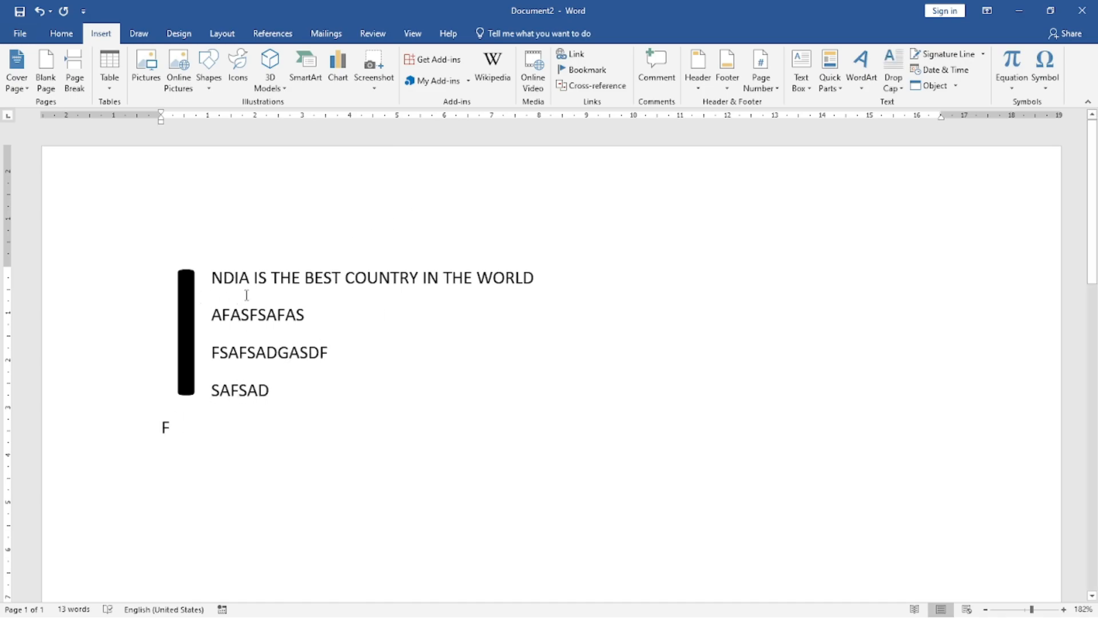
Change the drop cap letter I from the Dropped position to In margin through the drop cap options
{"action": "left_click", "coordinate": [193, 288]}
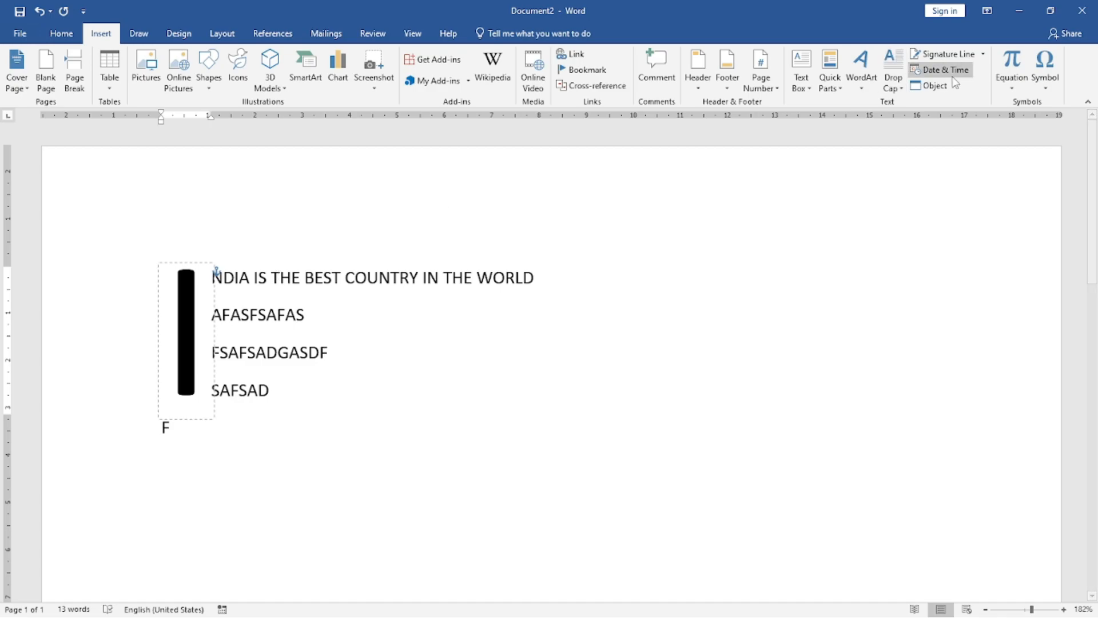
{"action": "left_click", "coordinate": [892, 85]}
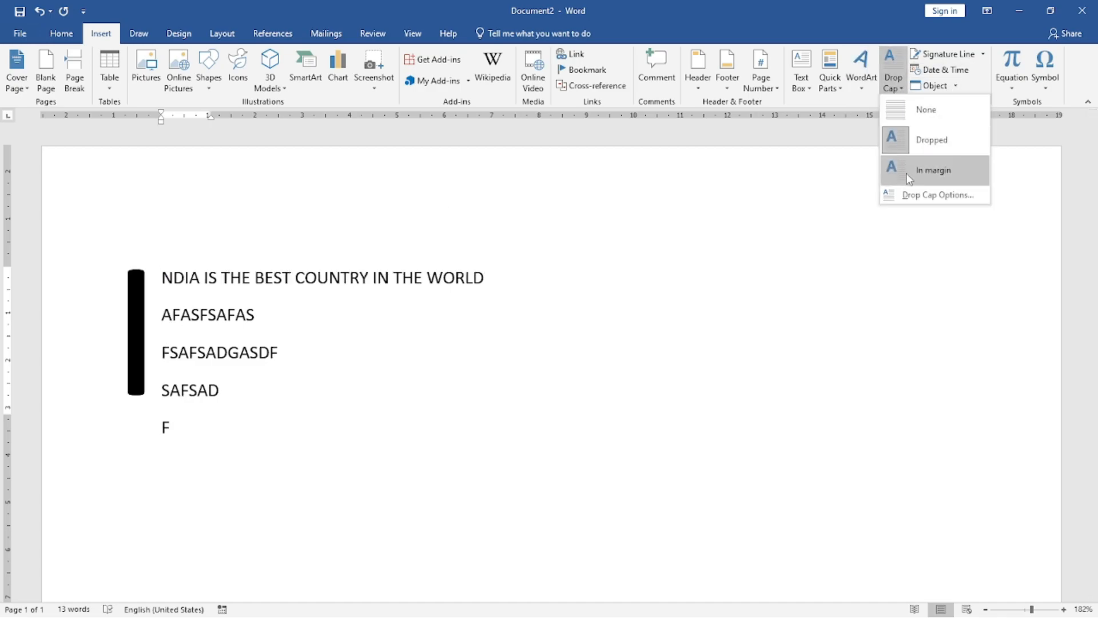
{"action": "left_click", "coordinate": [911, 194]}
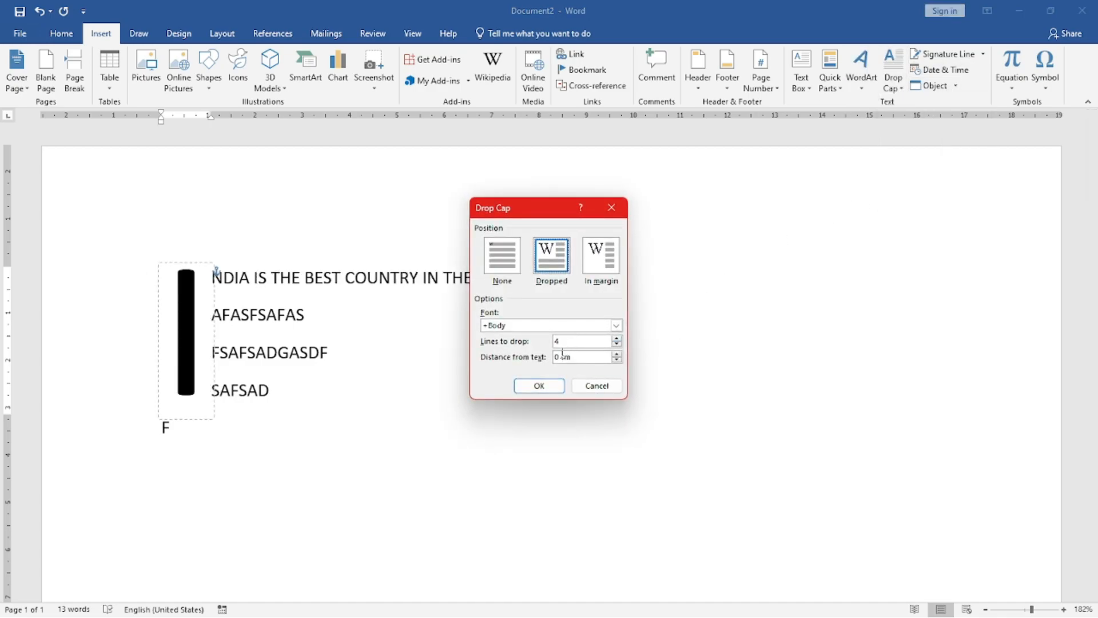
{"action": "left_click", "coordinate": [493, 255]}
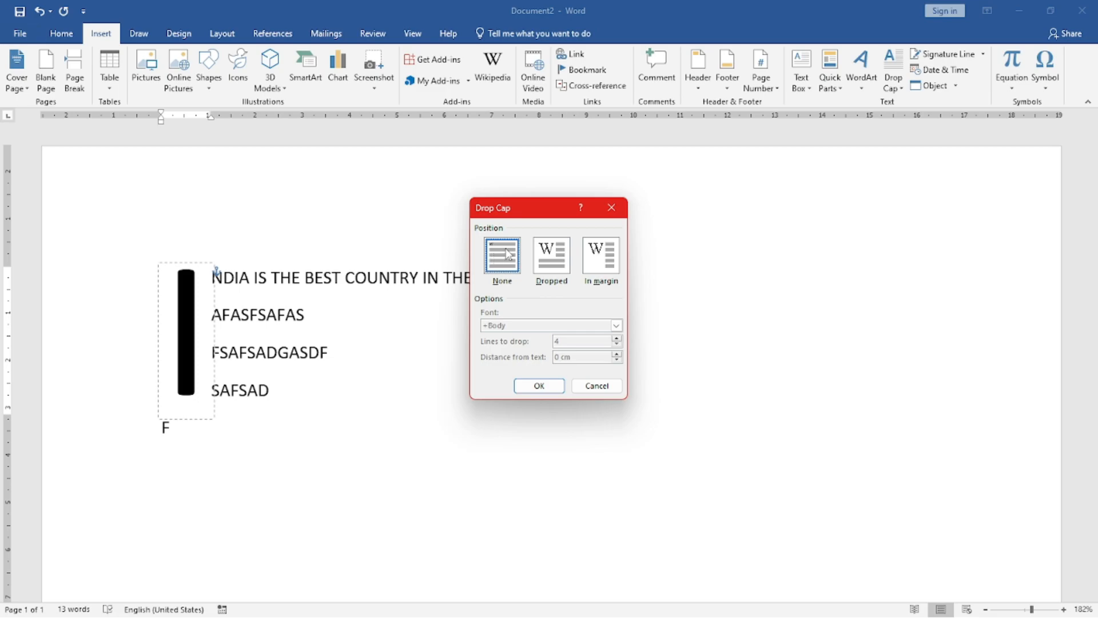
{"action": "left_click", "coordinate": [562, 268]}
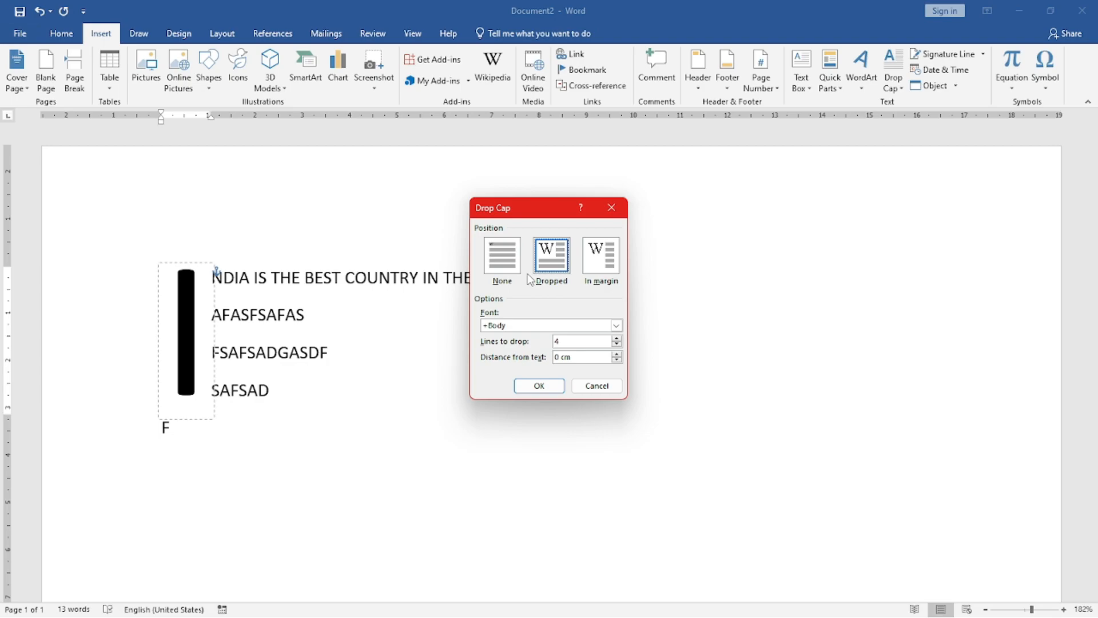
{"action": "left_click", "coordinate": [601, 266]}
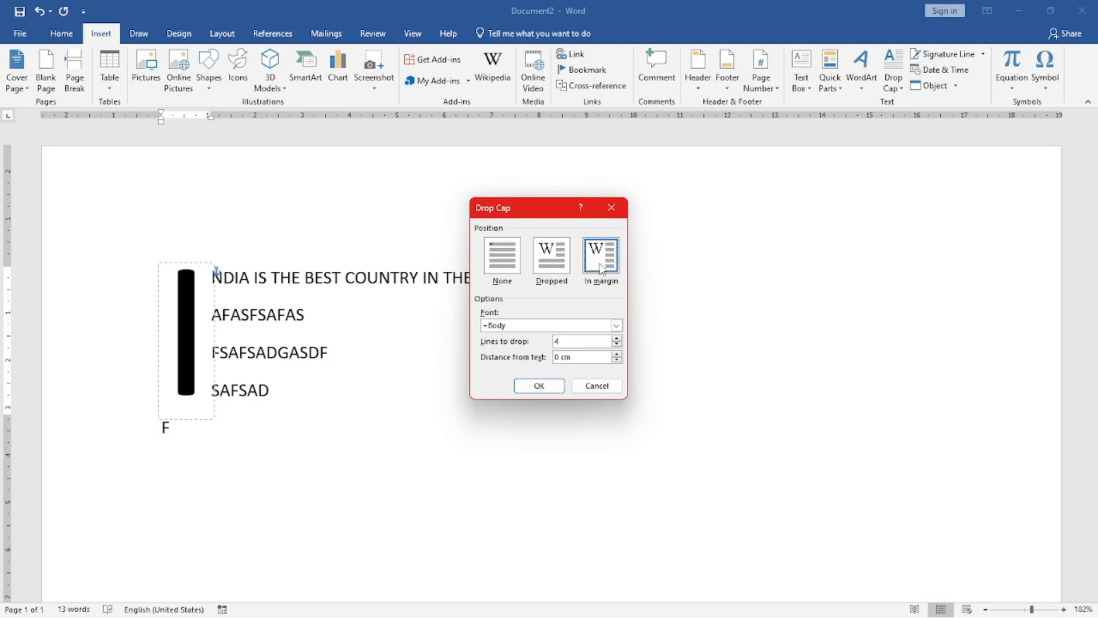
{"action": "left_click", "coordinate": [537, 387]}
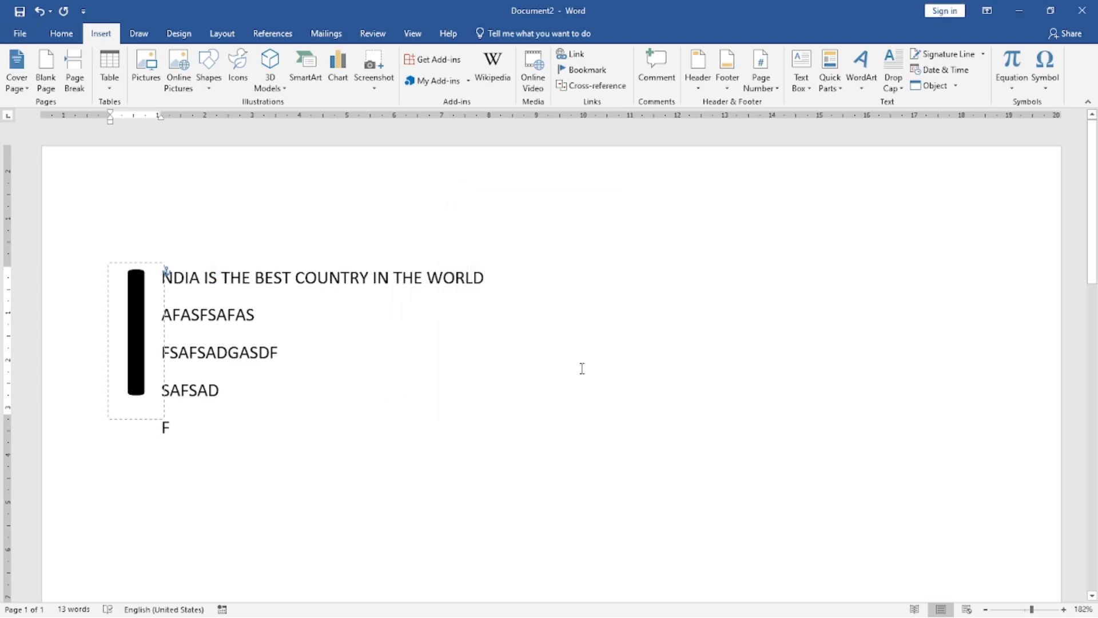
{"action": "type", "text": "SDFSAF"}
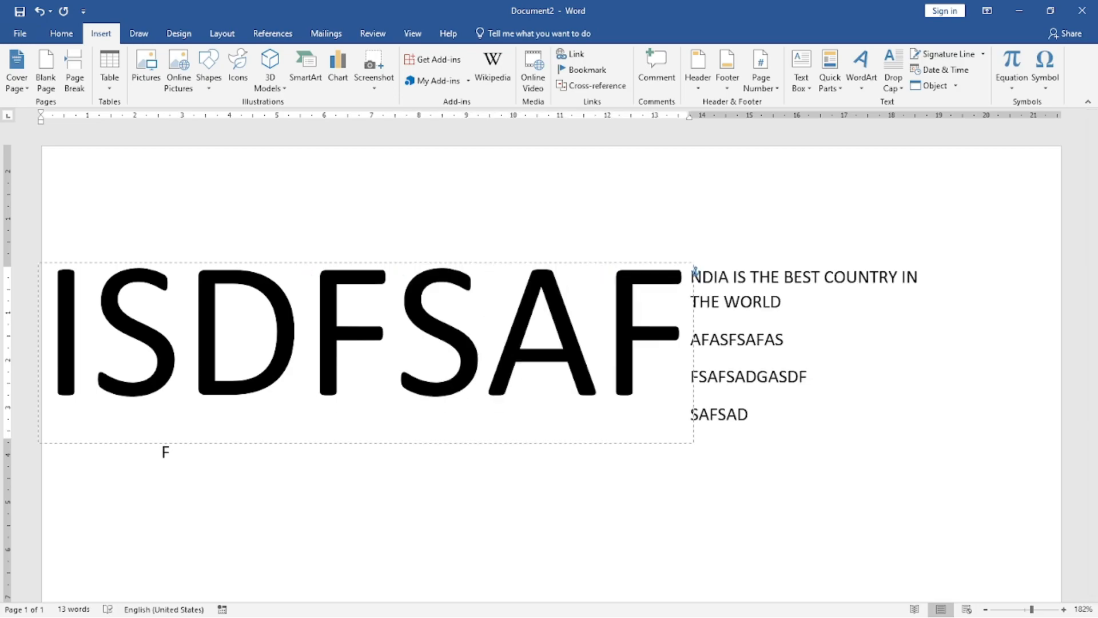
{"action": "key", "text": "ctrl+z"}
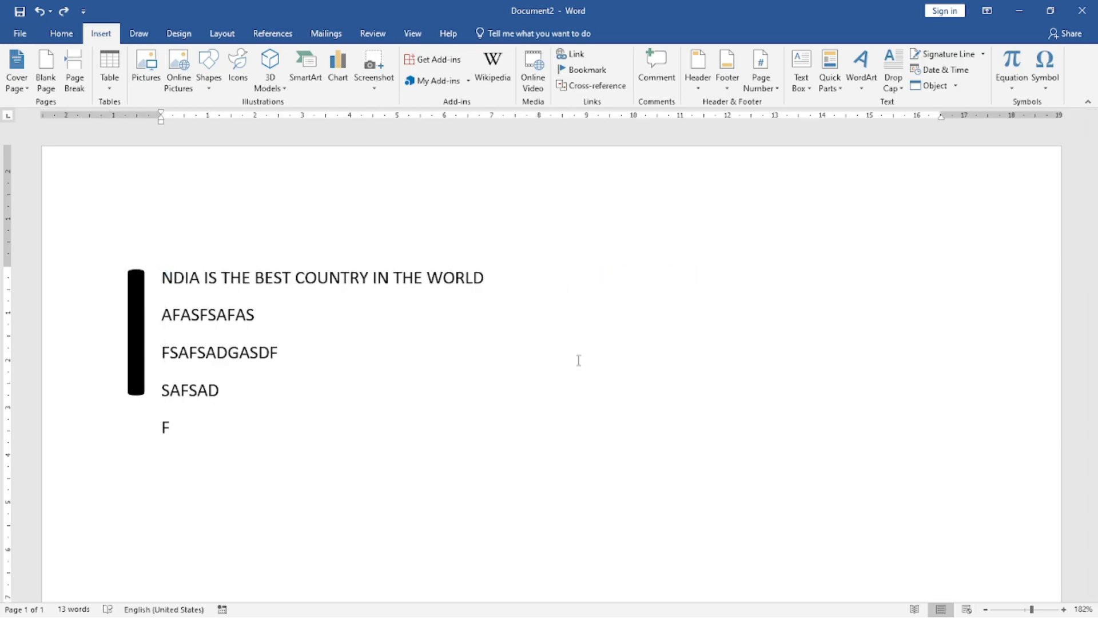
Append ADSFASNFDSA to the fourth line and add the lines FSAFSAD'FSADF'ASDFSA, FDASFD, SAFDSA and DF below it
{"action": "left_click", "coordinate": [350, 389]}
{"action": "type", "text": "ADSFASNFDSA"}
{"action": "key", "text": "Return"}
{"action": "type", "text": "F"}
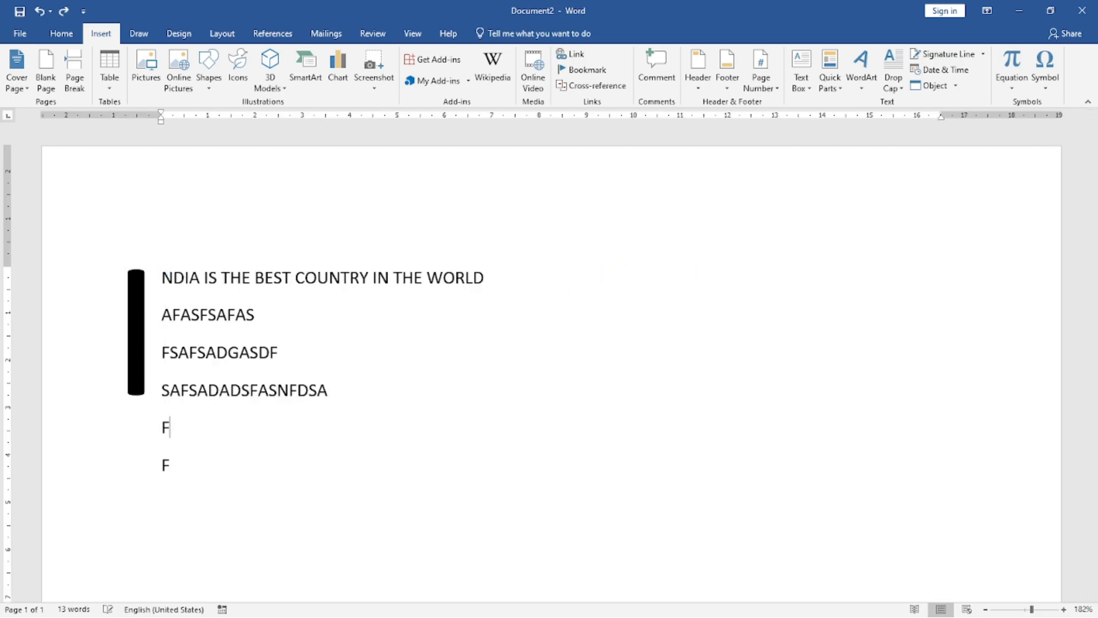
{"action": "type", "text": "SAFSAD'FSADF'ASDFSA"}
{"action": "key", "text": "Return"}
{"action": "type", "text": "FDASFD"}
{"action": "key", "text": "Return"}
{"action": "type", "text": "SAFDSA"}
{"action": "key", "text": "Return"}
{"action": "type", "text": "DF"}
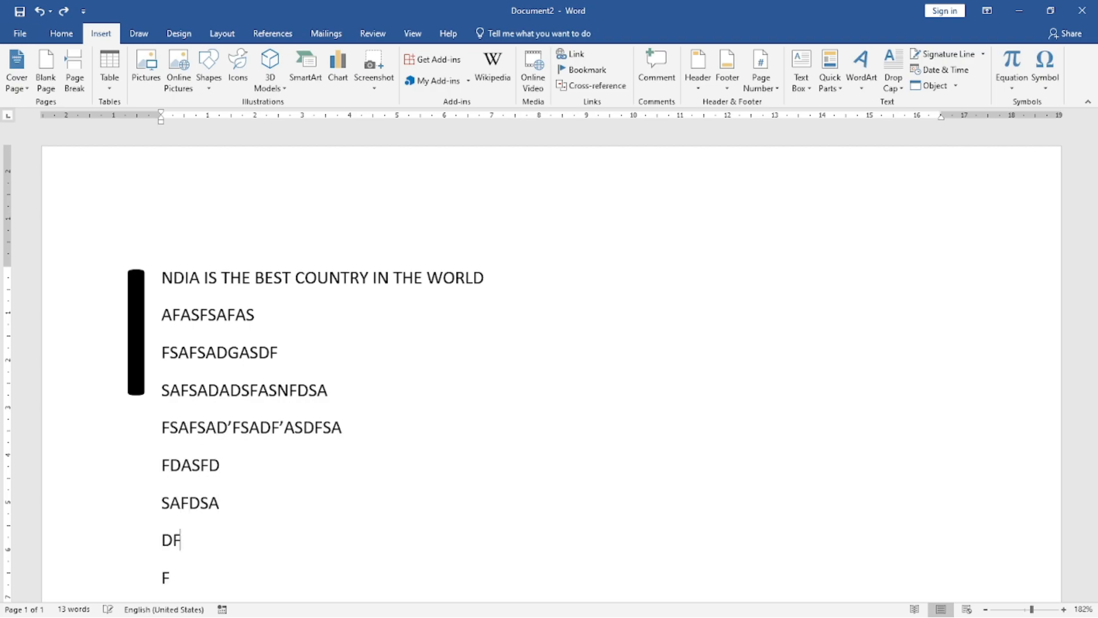
Examine the drop cap options for the letter I: the None, Dropped and In margin positions, the font and the distance from text
{"action": "scroll", "coordinate": [595, 167], "scroll_direction": "down", "scroll_amount": 1}
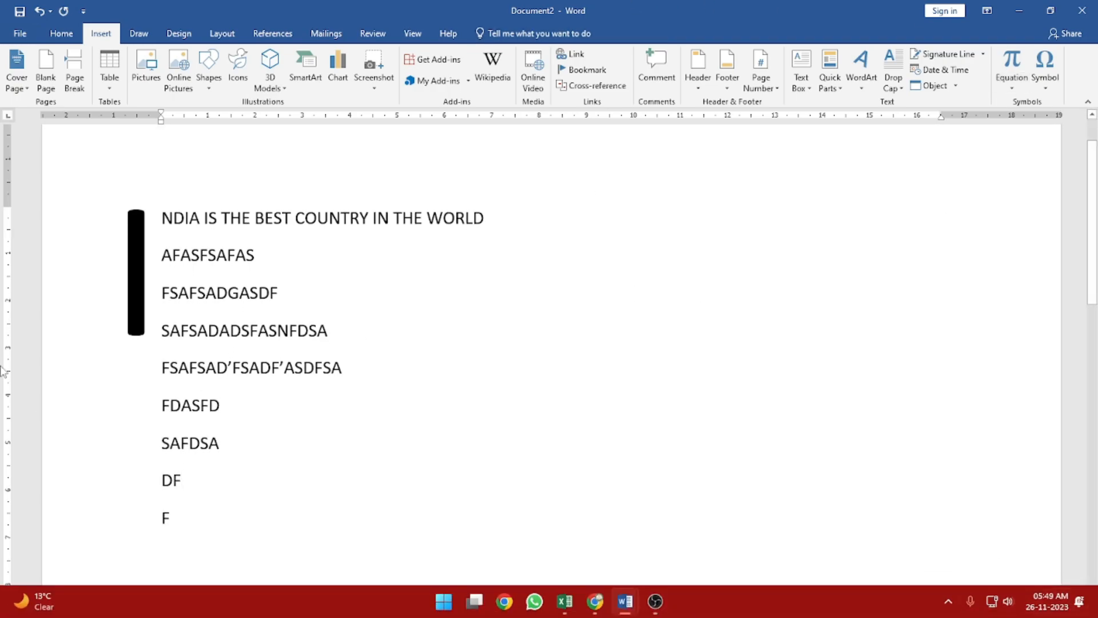
{"action": "left_click", "coordinate": [158, 315]}
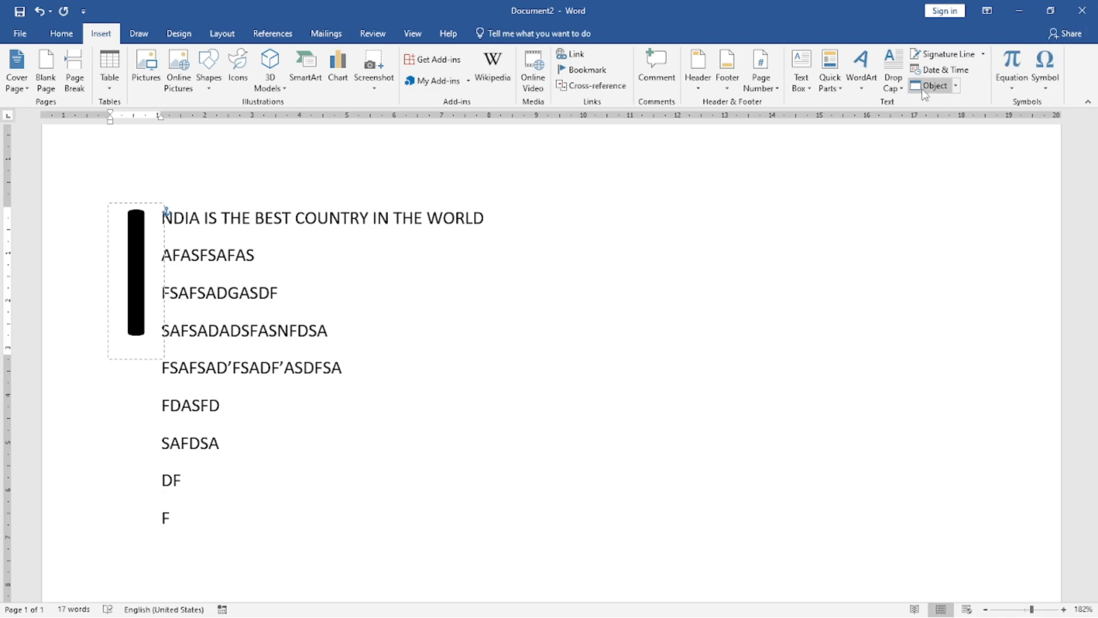
{"action": "left_click", "coordinate": [894, 91]}
{"action": "left_click", "coordinate": [907, 195]}
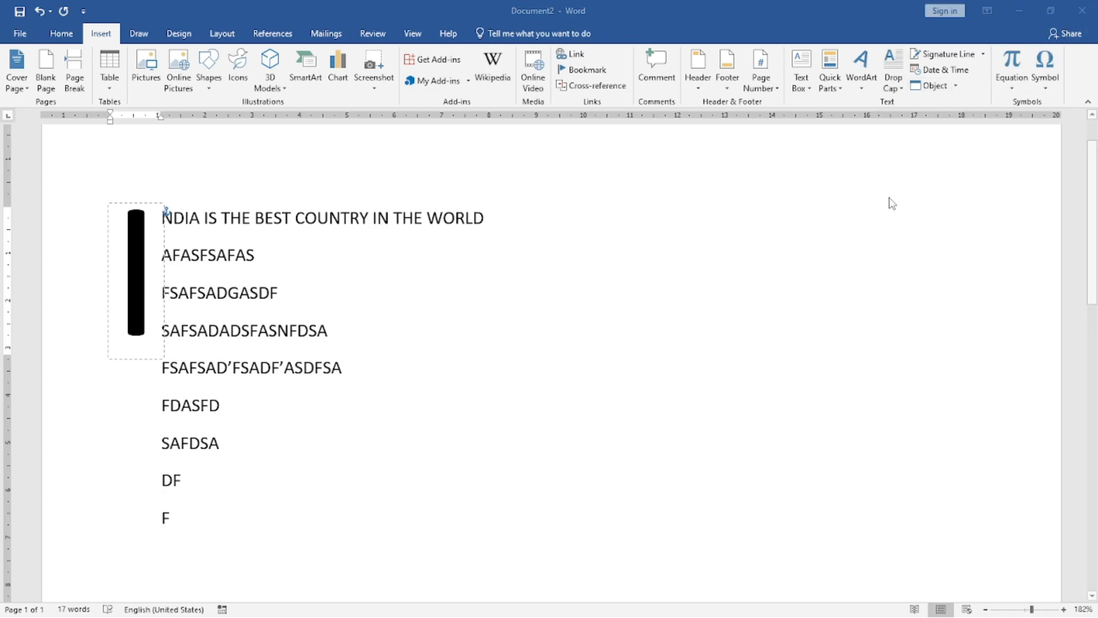
{"action": "left_click", "coordinate": [517, 269]}
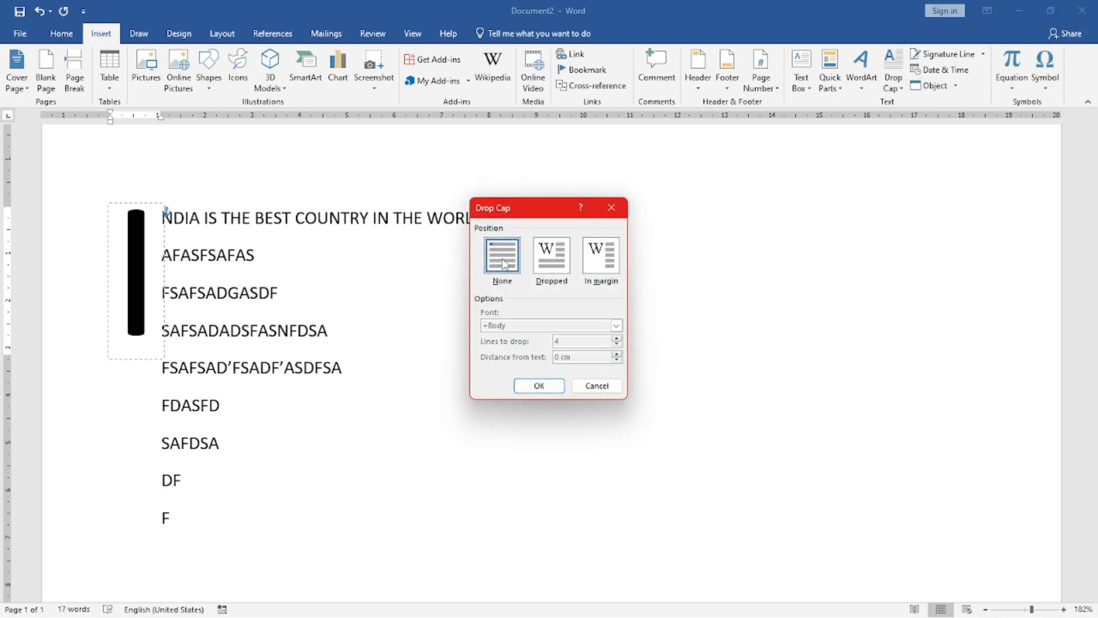
{"action": "left_click", "coordinate": [549, 264]}
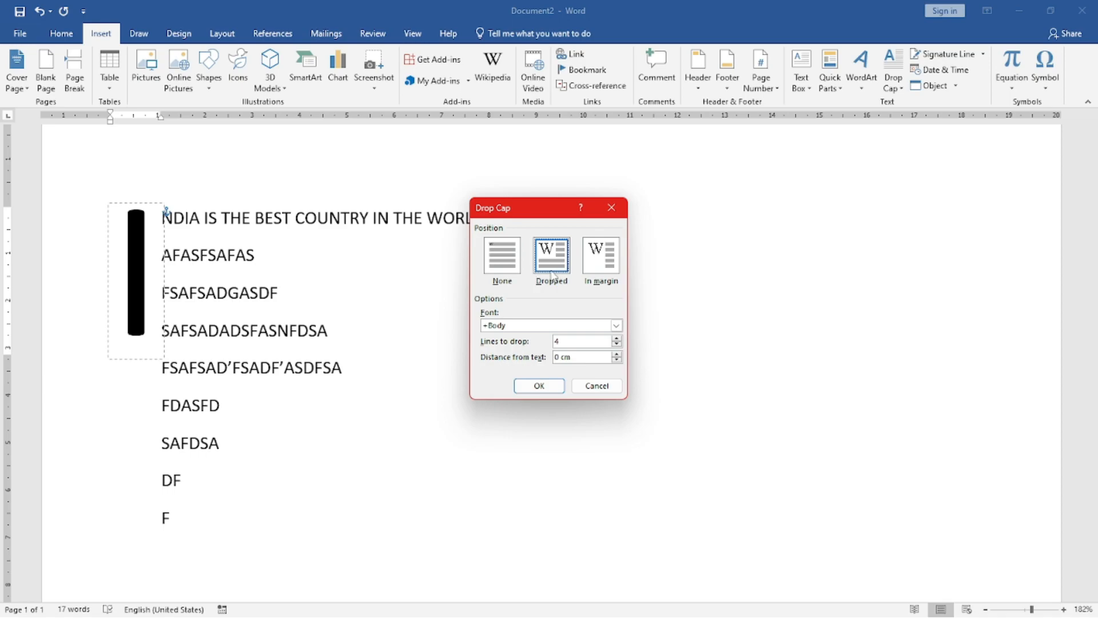
{"action": "left_click", "coordinate": [593, 269]}
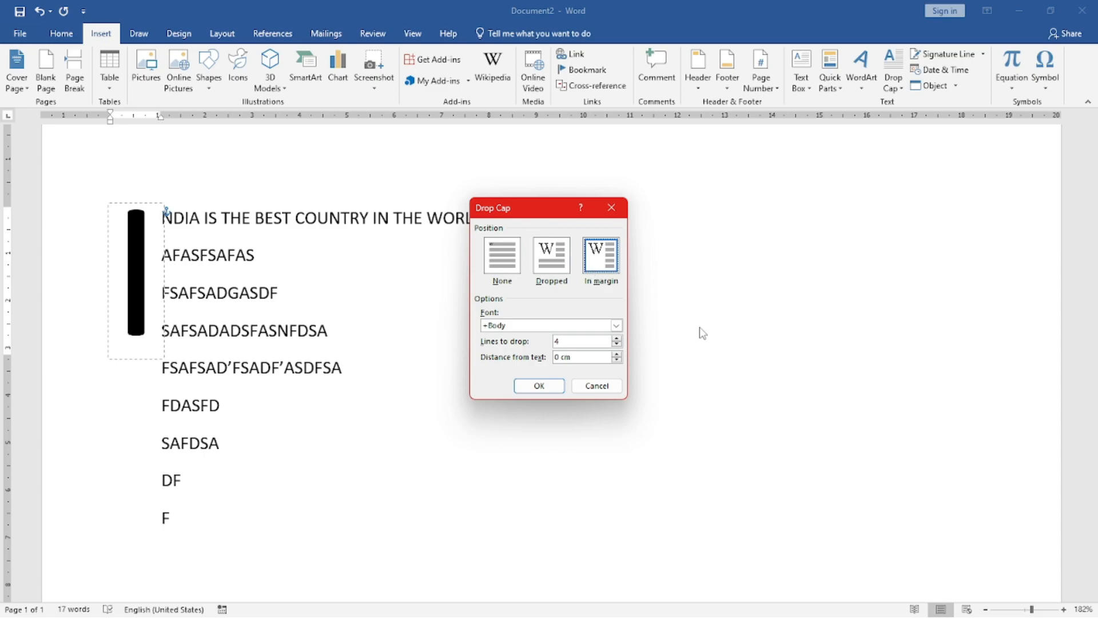
{"action": "left_click", "coordinate": [617, 354]}
{"action": "left_click", "coordinate": [532, 325]}
{"action": "left_click", "coordinate": [616, 325]}
{"action": "left_click", "coordinate": [597, 385]}
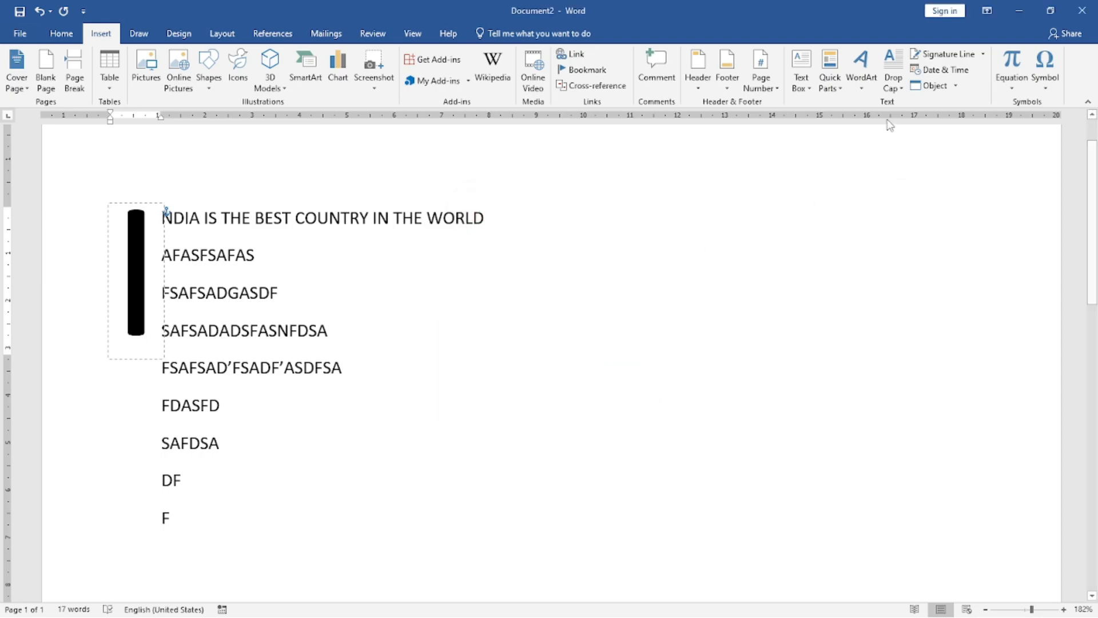
Remove the drop cap so the letter I rejoins INDIA as normal text
{"action": "left_click", "coordinate": [893, 80]}
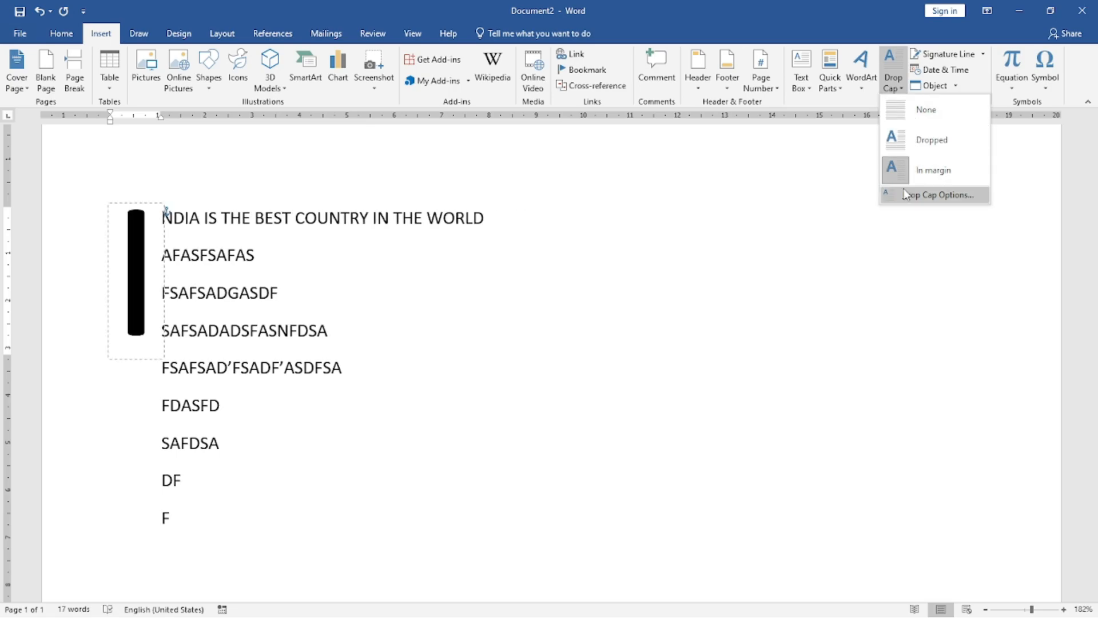
{"action": "left_click", "coordinate": [911, 117]}
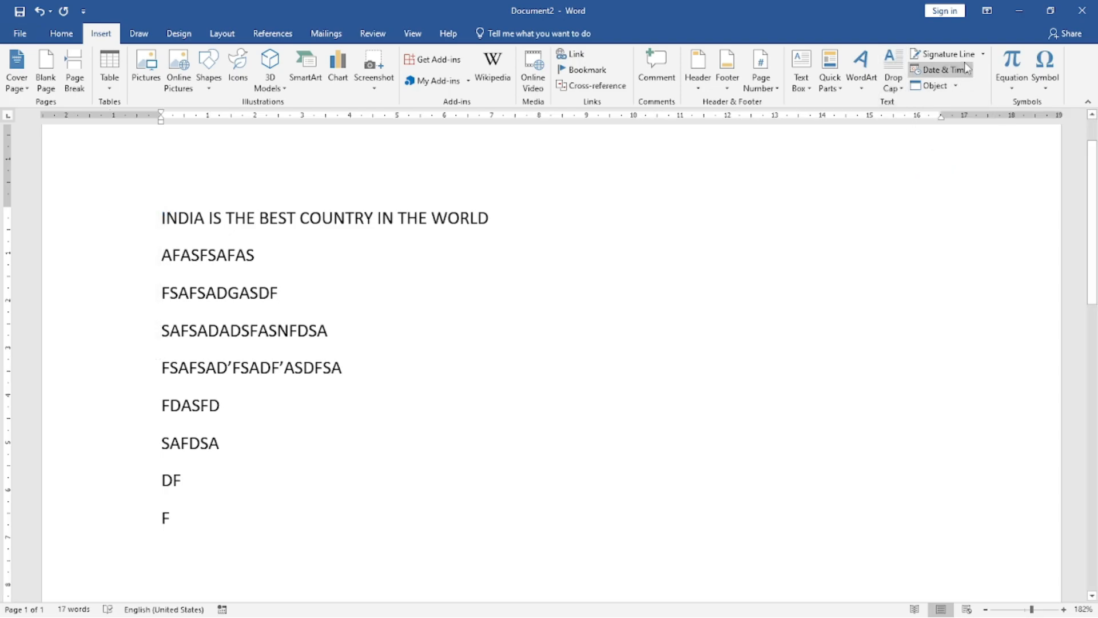
Insert a signature line with the suggested signer's full name in the first line, and remove it again
{"action": "left_click", "coordinate": [950, 54]}
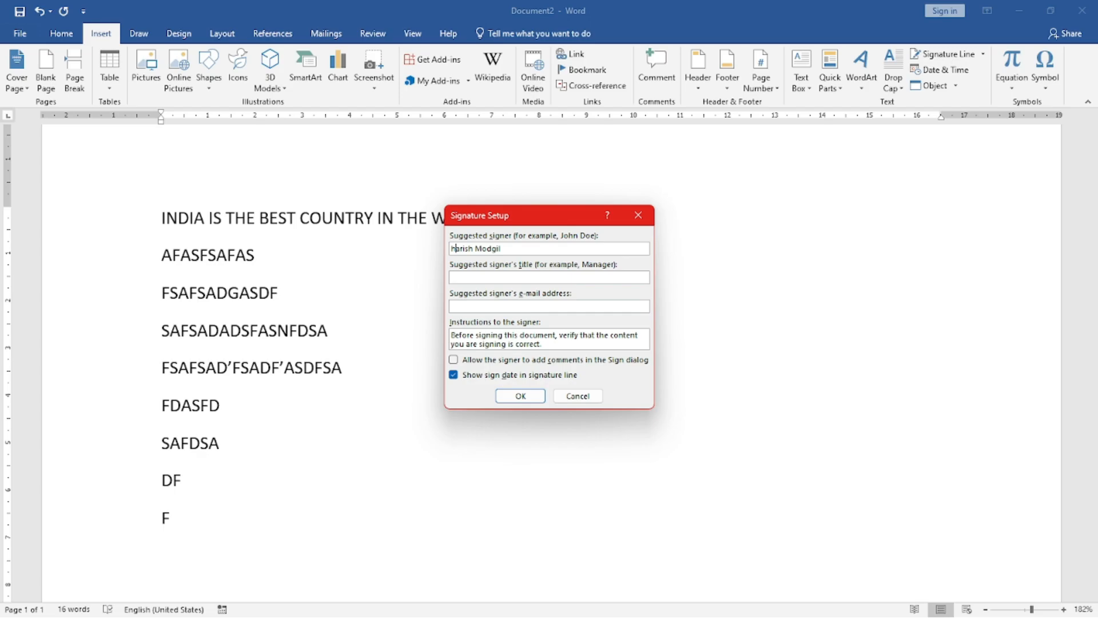
{"action": "key", "text": "Delete"}
{"action": "type", "text": "H"}
{"action": "left_click", "coordinate": [521, 395]}
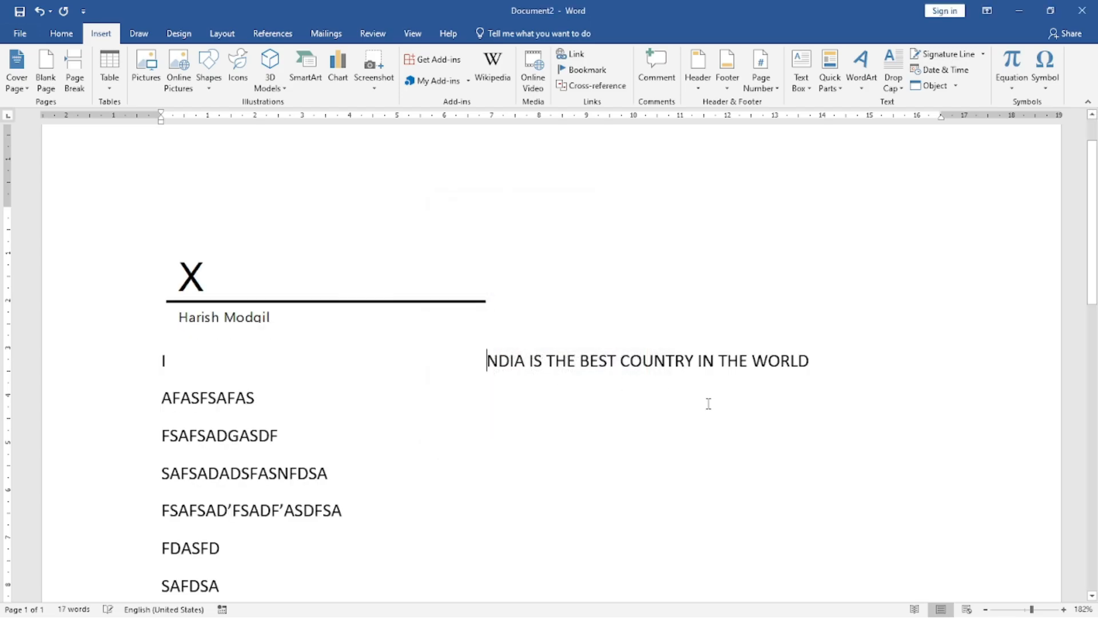
{"action": "left_click", "coordinate": [422, 363]}
{"action": "key", "text": "BackSpace"}
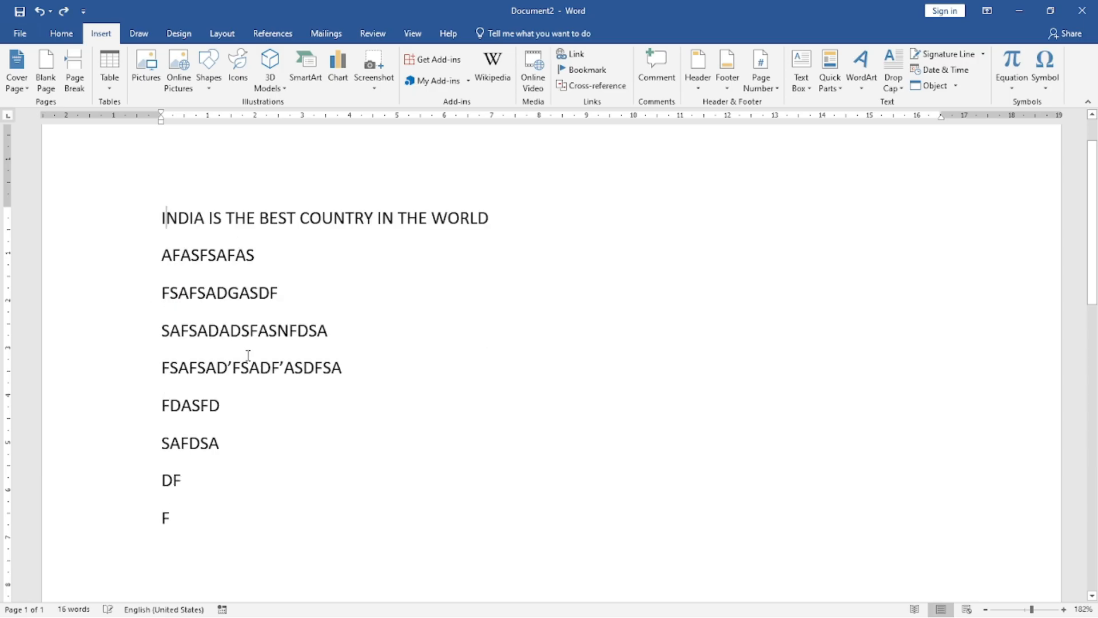
Add blank lines after the last text line F down to the end of page 1 and onto page 2
{"action": "left_click", "coordinate": [293, 519]}
{"action": "scroll", "coordinate": [518, 466], "scroll_direction": "down", "scroll_amount": 10}
{"action": "scroll", "coordinate": [527, 417], "scroll_direction": "up", "scroll_amount": 4}
{"action": "key", "text": "Return"}
{"action": "key", "text": "Return"}
{"action": "key", "text": "Return"}
{"action": "key", "text": "Return"}
{"action": "key", "text": "Return"}
{"action": "key", "text": "Return"}
{"action": "key", "text": "Return"}
{"action": "key", "text": "Return"}
{"action": "key", "text": "Return"}
{"action": "key", "text": "Return"}
{"action": "key", "text": "Return"}
{"action": "key", "text": "Return"}
{"action": "key", "text": "Return"}
{"action": "key", "text": "Return"}
{"action": "key", "text": "Return"}
{"action": "key", "text": "Return"}
{"action": "key", "text": "Return"}
{"action": "key", "text": "Return"}
{"action": "key", "text": "Return"}
{"action": "key", "text": "Return"}
{"action": "key", "text": "Return"}
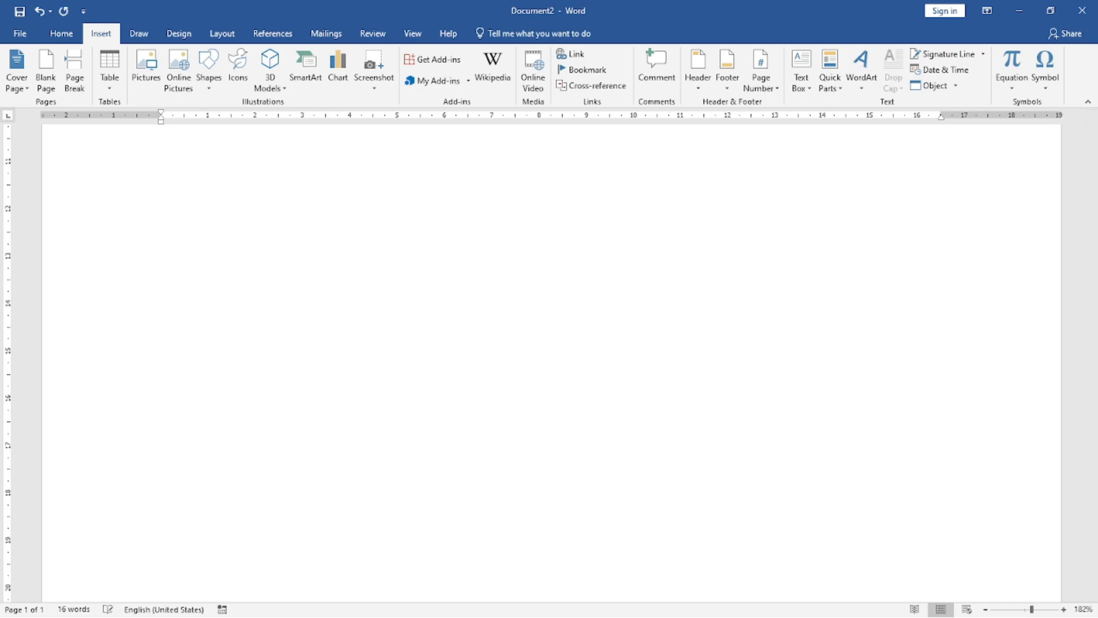
{"action": "key", "text": "Return"}
{"action": "key", "text": "Return"}
{"action": "key", "text": "Return"}
{"action": "key", "text": "Return"}
{"action": "key", "text": "Up"}
{"action": "key", "text": "Up"}
{"action": "key", "text": "Down"}
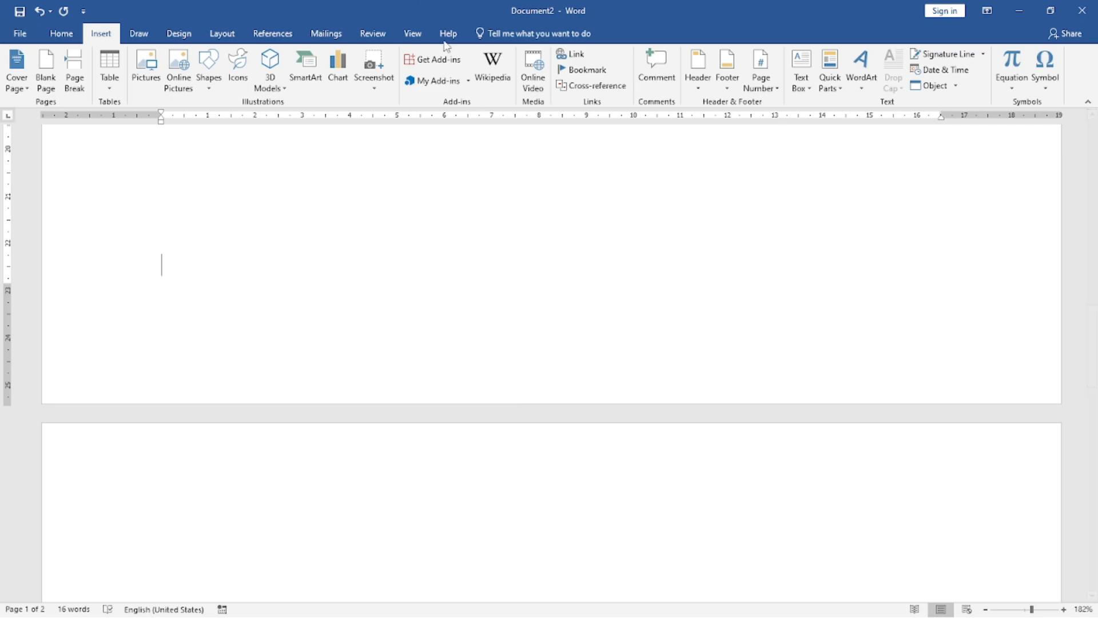
Right-align the blank line near the bottom of page 1 and insert a signature line there with the suggested signer's full name
{"action": "left_click", "coordinate": [63, 33]}
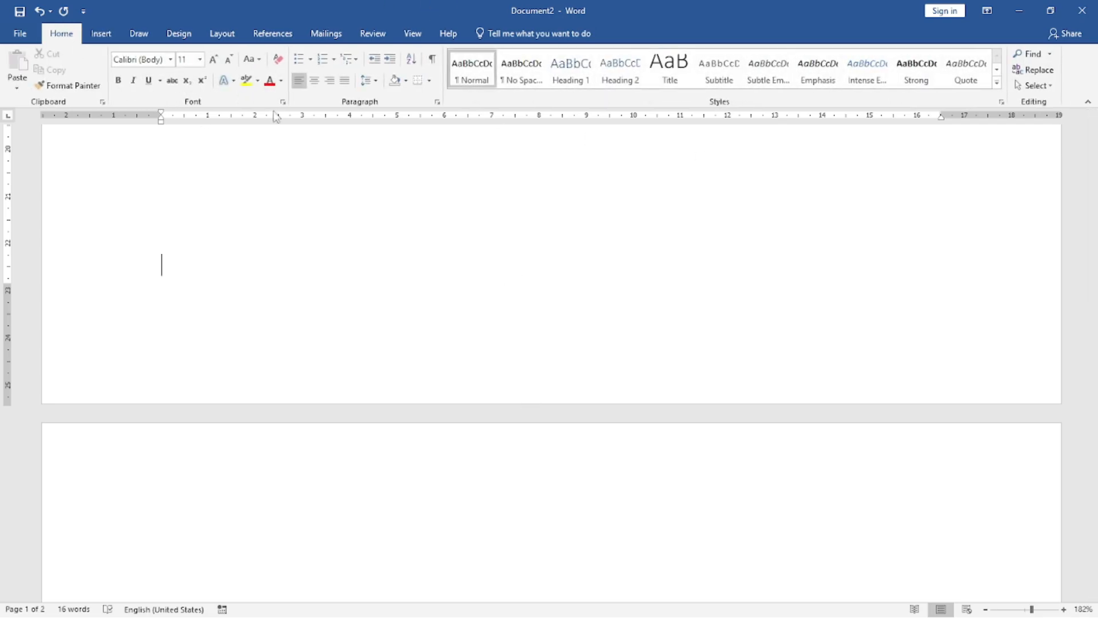
{"action": "left_click", "coordinate": [334, 83]}
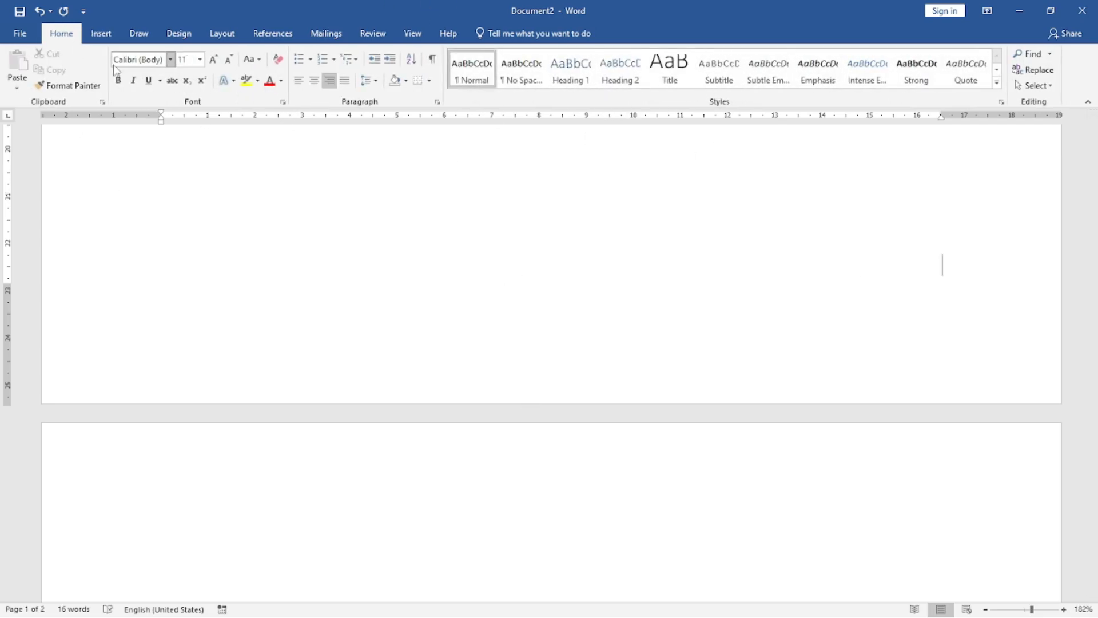
{"action": "left_click", "coordinate": [100, 33]}
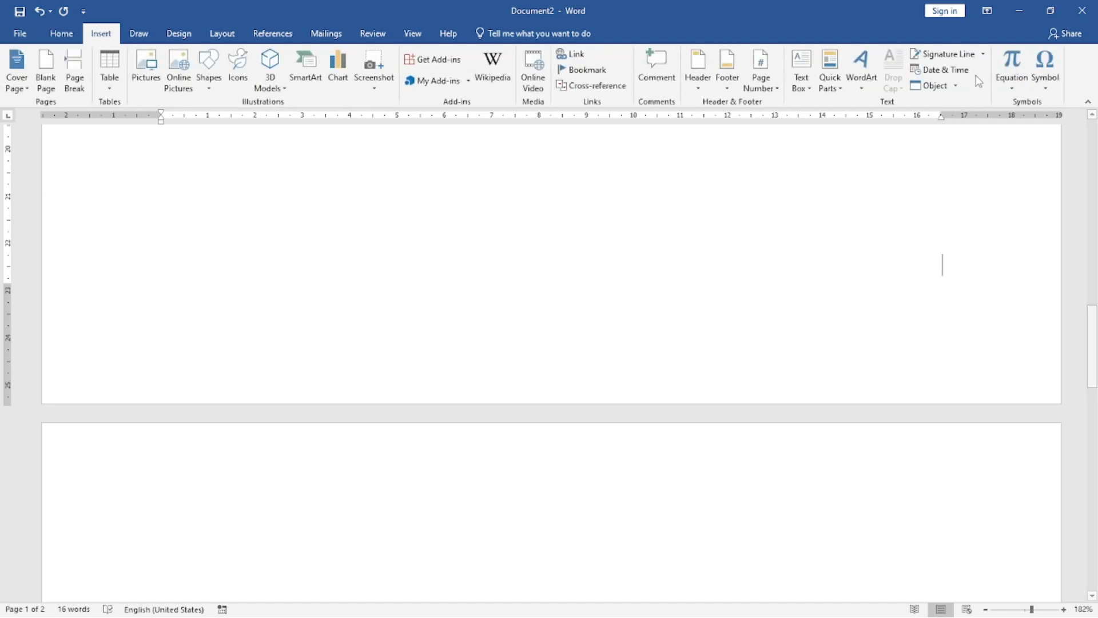
{"action": "left_click", "coordinate": [983, 54]}
{"action": "left_click", "coordinate": [853, 225]}
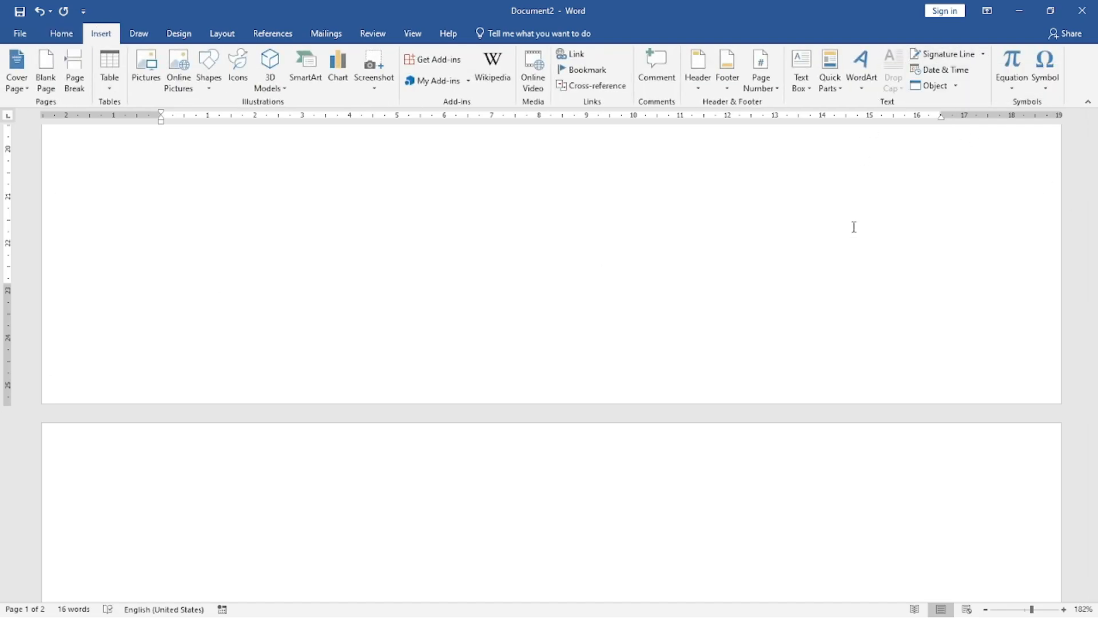
{"action": "left_click", "coordinate": [943, 54]}
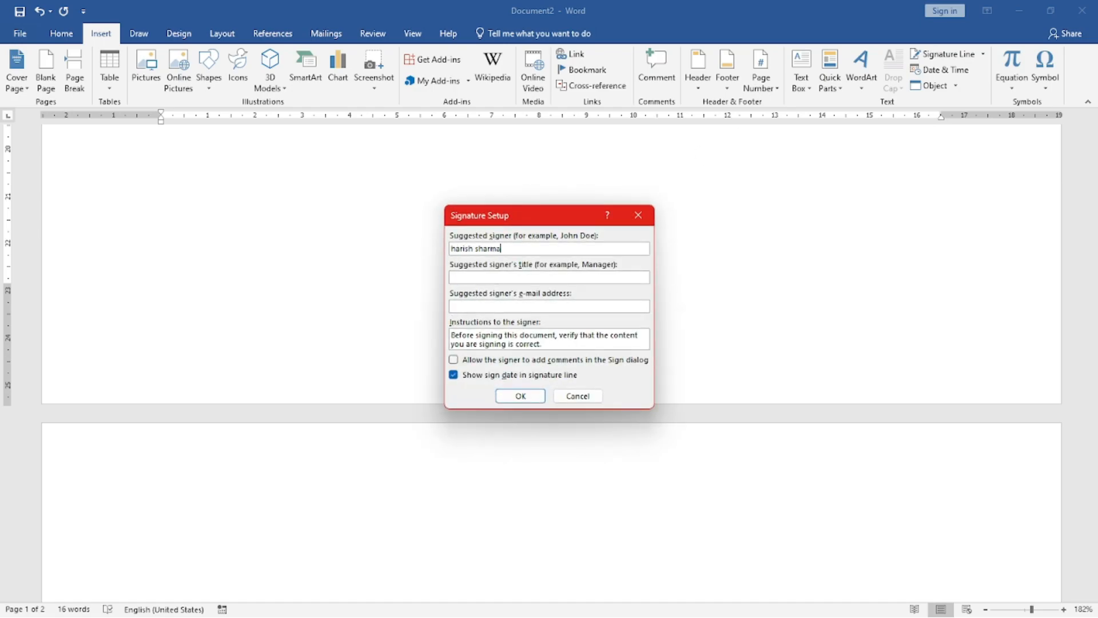
{"action": "left_click", "coordinate": [527, 396]}
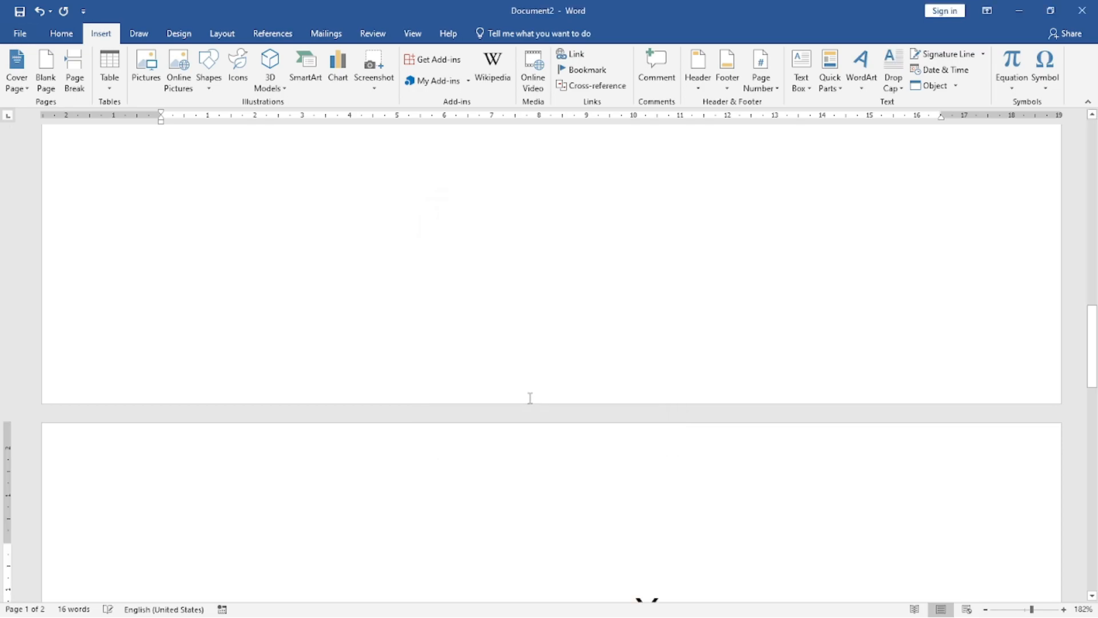
Remove blank lines above the signature line to bring it back onto page 1
{"action": "scroll", "coordinate": [674, 336], "scroll_direction": "up", "scroll_amount": 6}
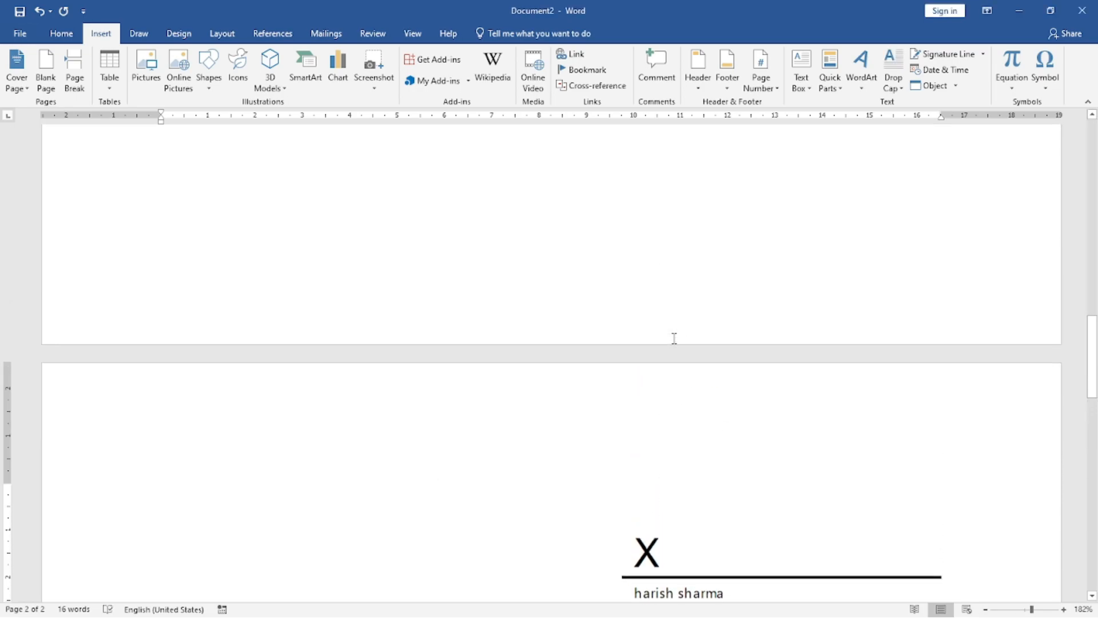
{"action": "scroll", "coordinate": [617, 312], "scroll_direction": "up", "scroll_amount": 1}
{"action": "left_click", "coordinate": [595, 263]}
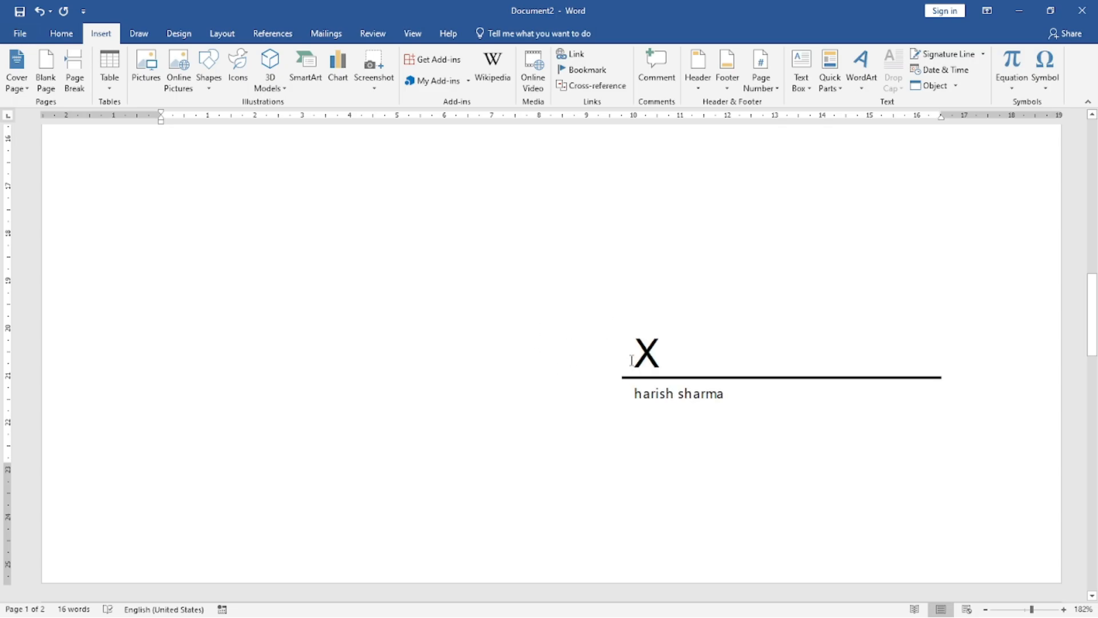
Try to sign the signature line near the bottom of page 1, and cancel the save and signature setup dialogs
{"action": "left_click", "coordinate": [657, 352]}
{"action": "double_click", "coordinate": [662, 351]}
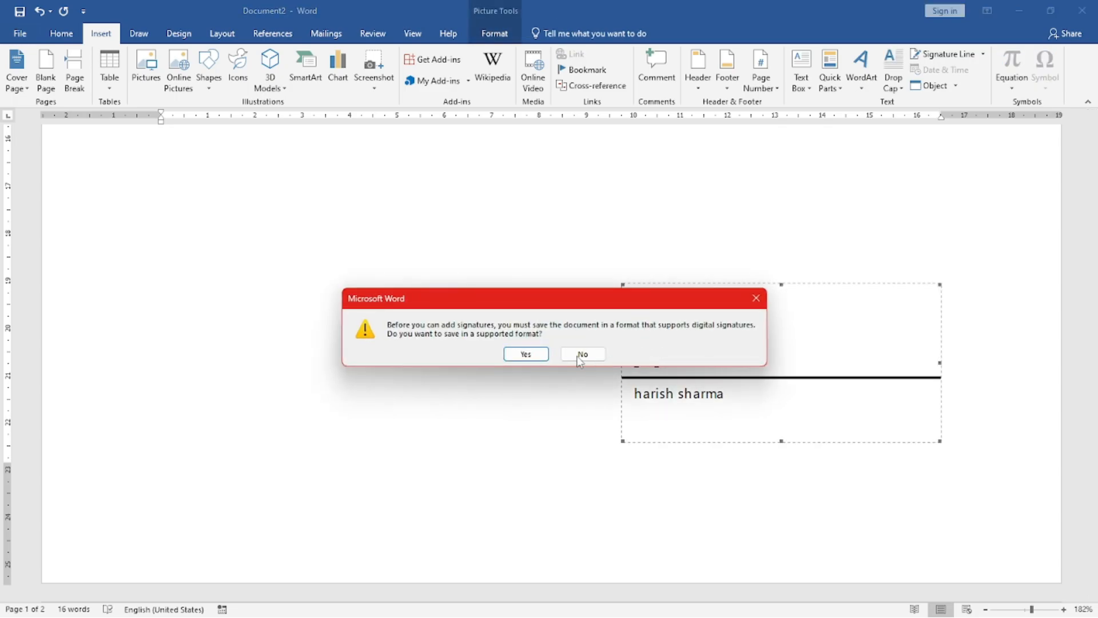
{"action": "left_click", "coordinate": [522, 353]}
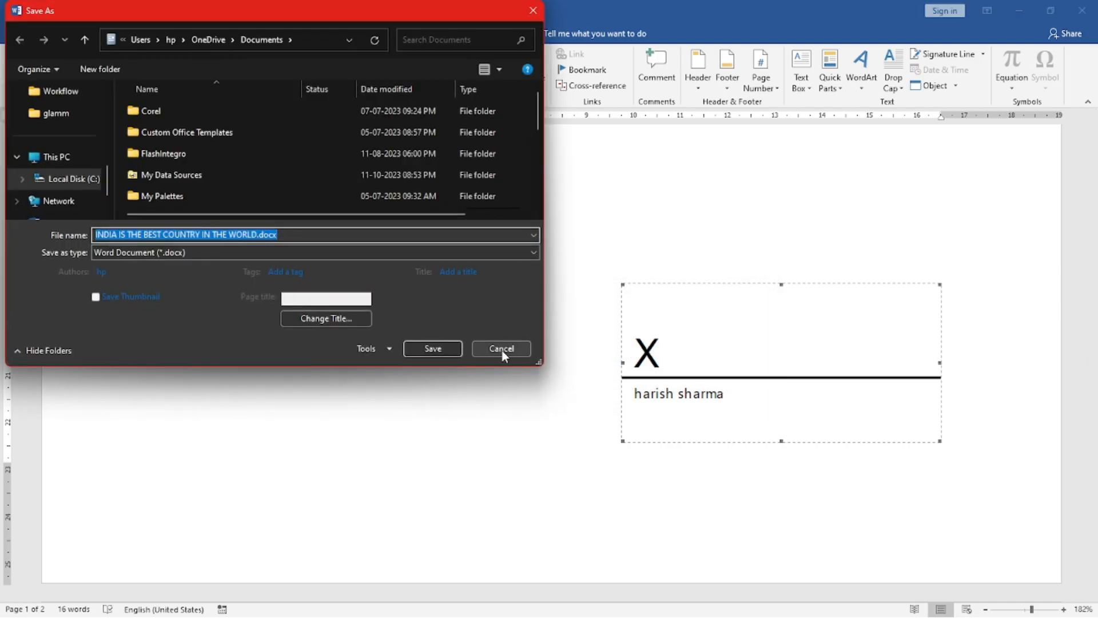
{"action": "left_click", "coordinate": [502, 349]}
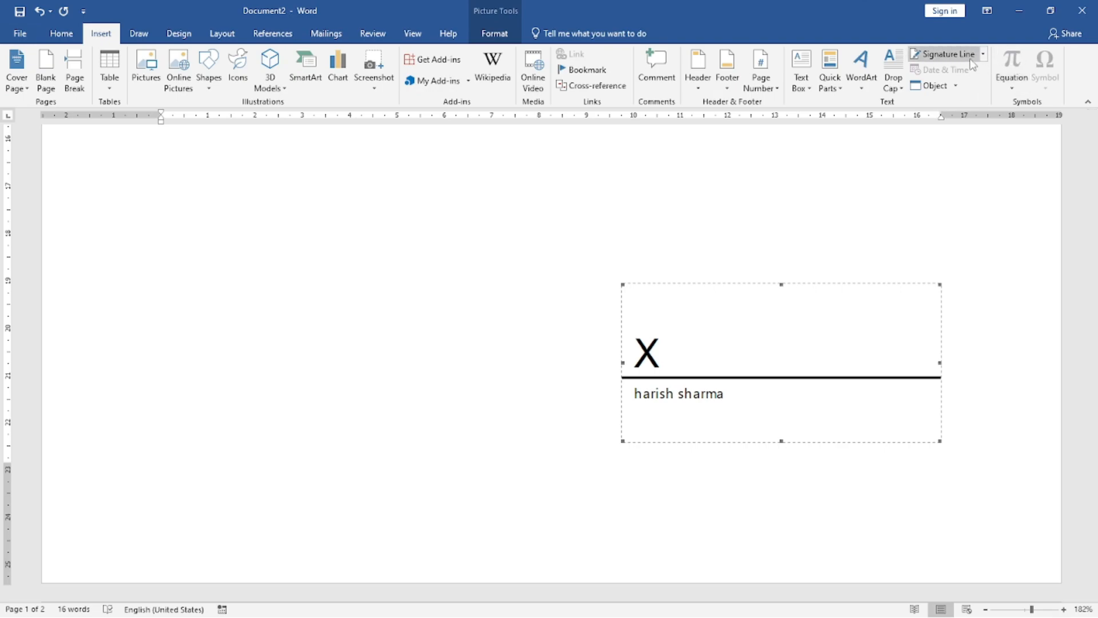
{"action": "left_click", "coordinate": [946, 55]}
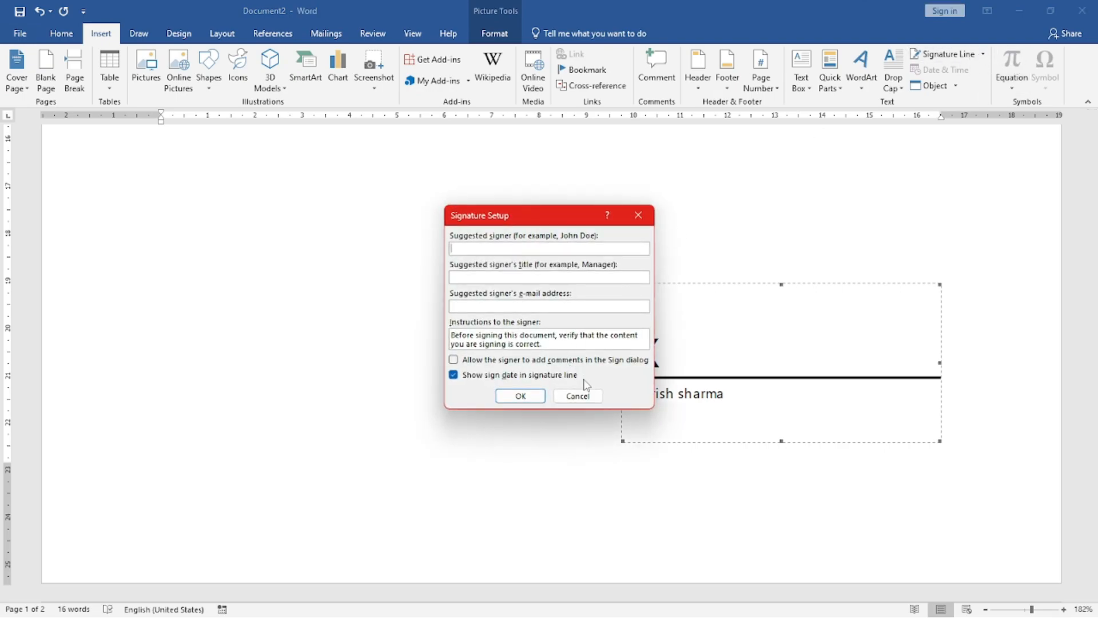
{"action": "left_click", "coordinate": [577, 396]}
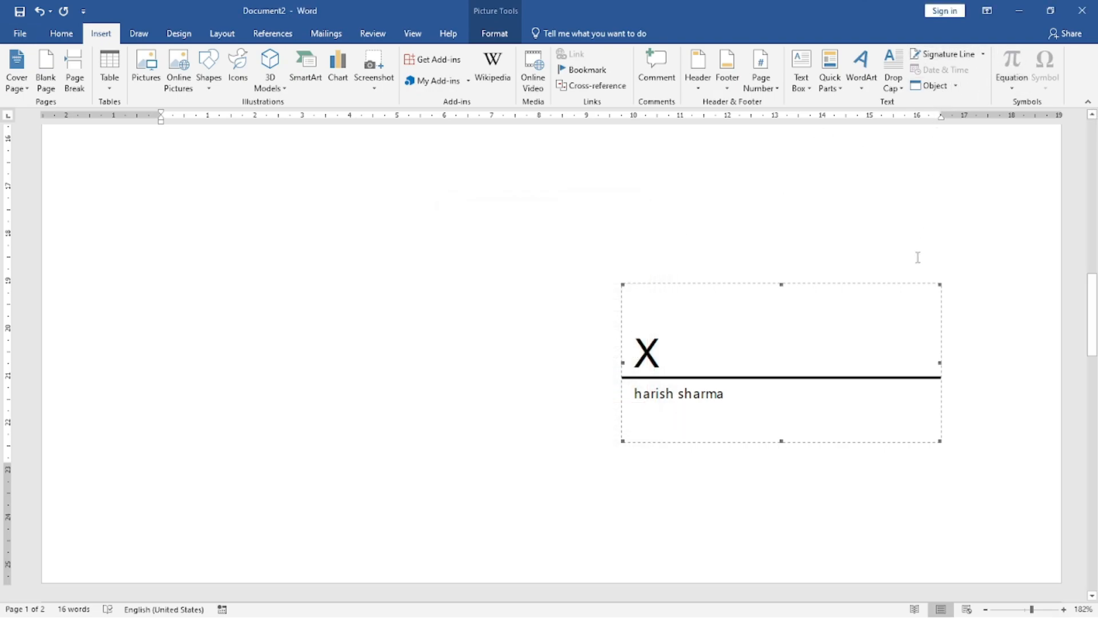
Delete the signature line near the bottom of page 1
{"action": "left_click", "coordinate": [897, 268]}
{"action": "left_click", "coordinate": [863, 313]}
{"action": "key", "text": "Delete"}
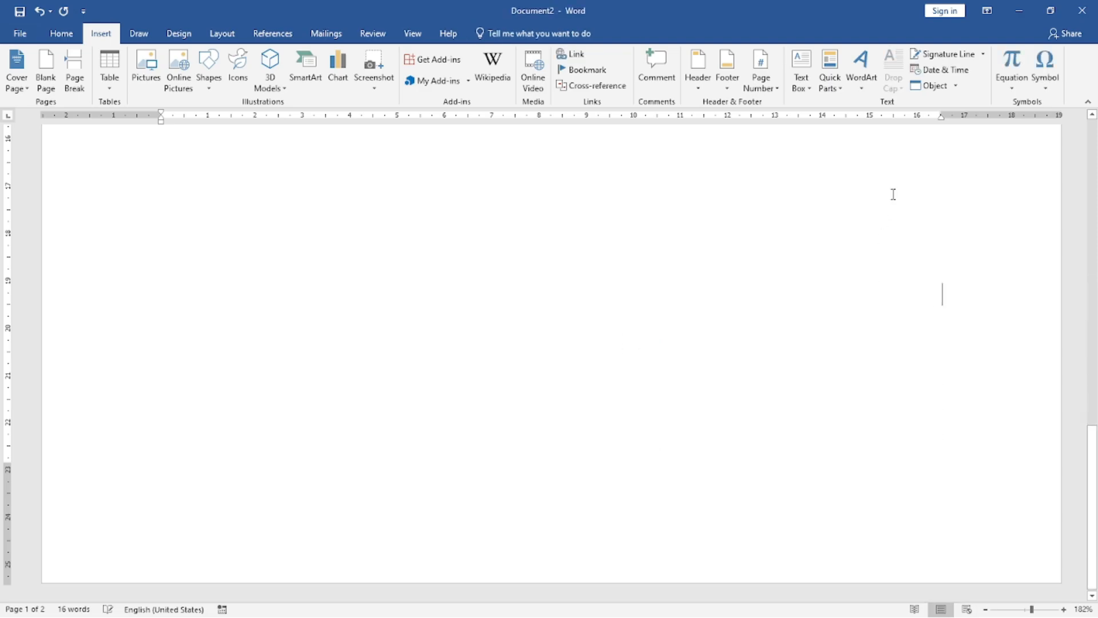
Add a line below the last text line F and insert the date there in the format Sunday, November 26, 2023
{"action": "scroll", "coordinate": [758, 320], "scroll_direction": "up", "scroll_amount": 15}
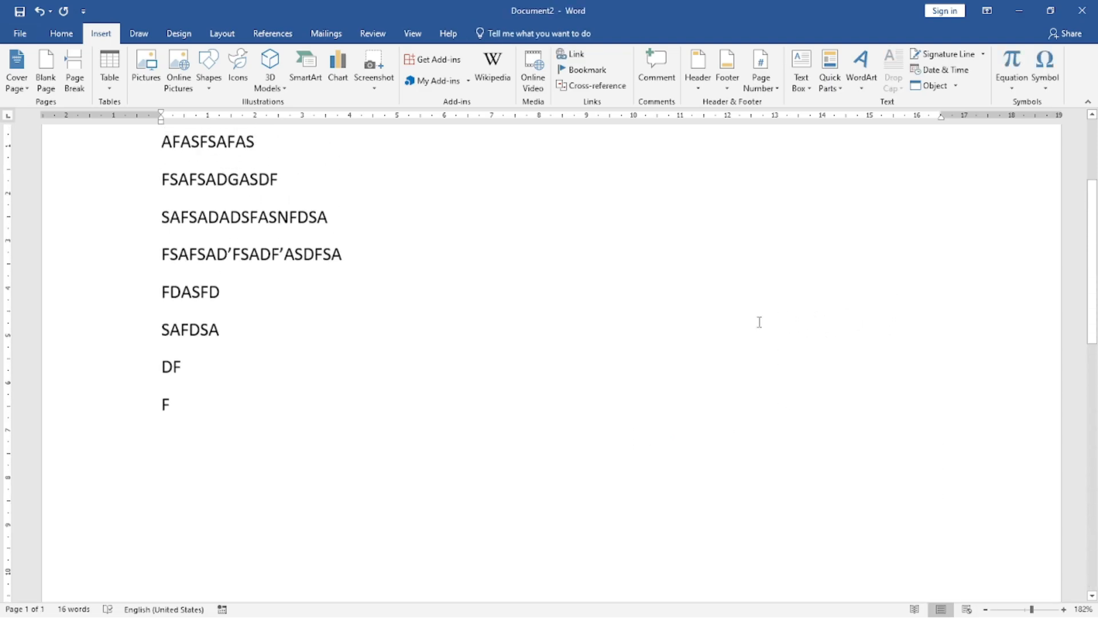
{"action": "left_click", "coordinate": [219, 467]}
{"action": "key", "text": "Return"}
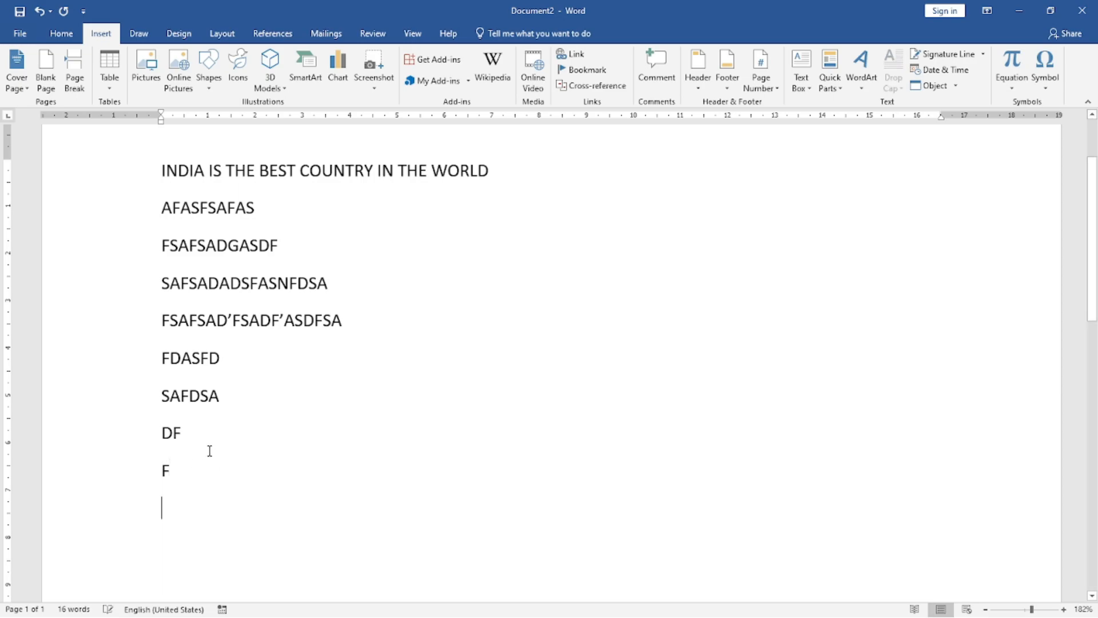
{"action": "left_click", "coordinate": [971, 73]}
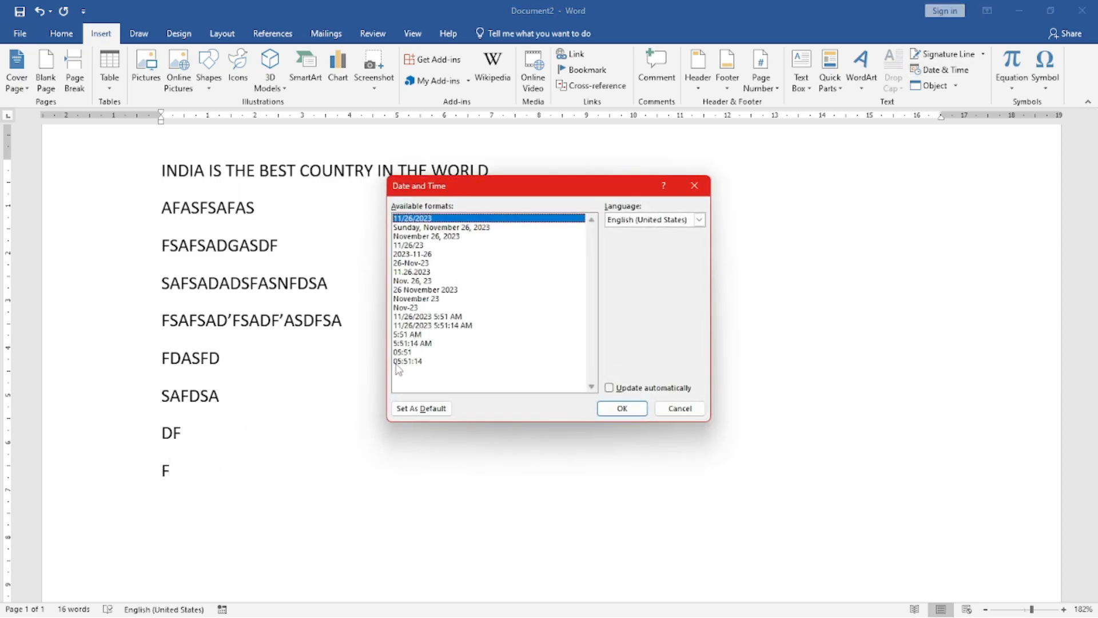
{"action": "left_click", "coordinate": [423, 228]}
{"action": "left_click", "coordinate": [629, 408]}
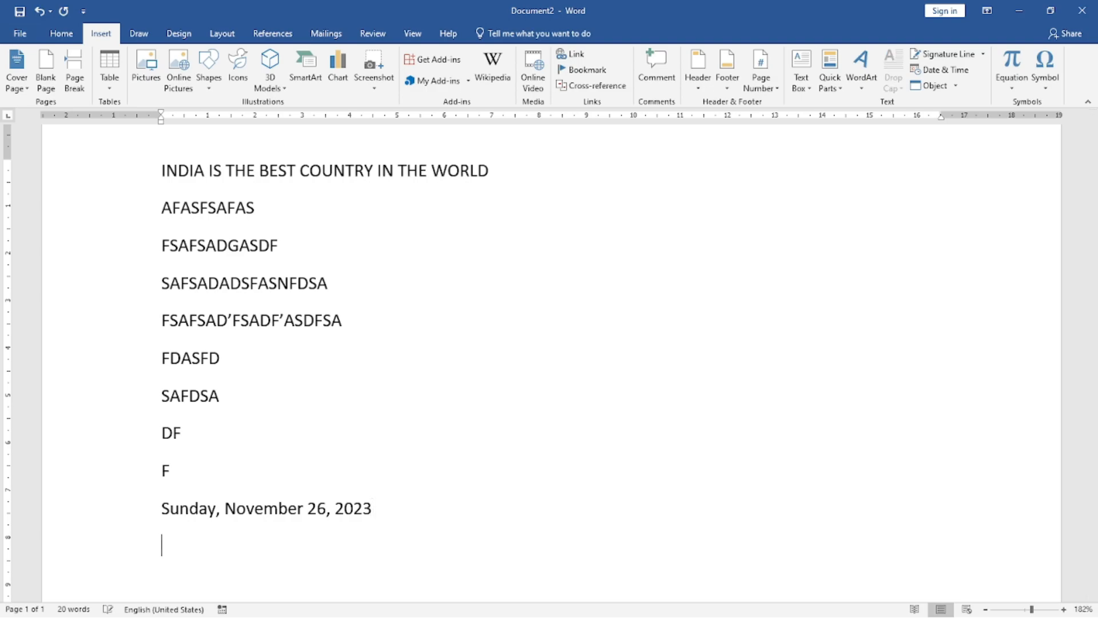
Insert the date and time with seconds and AM/PM, in the 11/26/2023 5:51:25 AM format, below the first date
{"action": "left_click", "coordinate": [954, 76]}
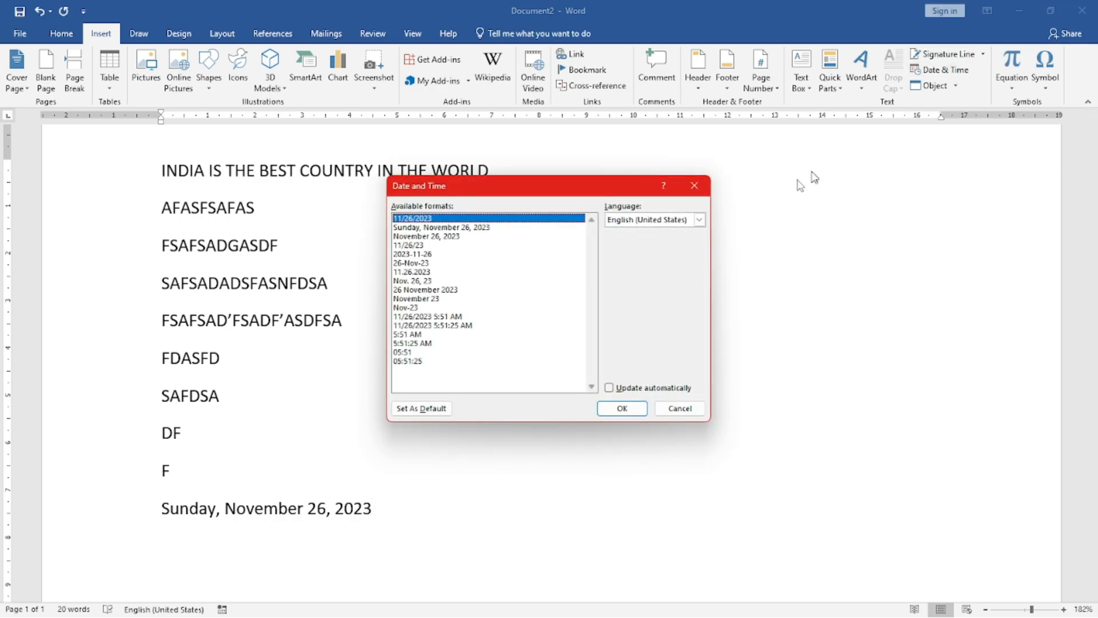
{"action": "left_click", "coordinate": [428, 325]}
{"action": "left_click", "coordinate": [622, 408]}
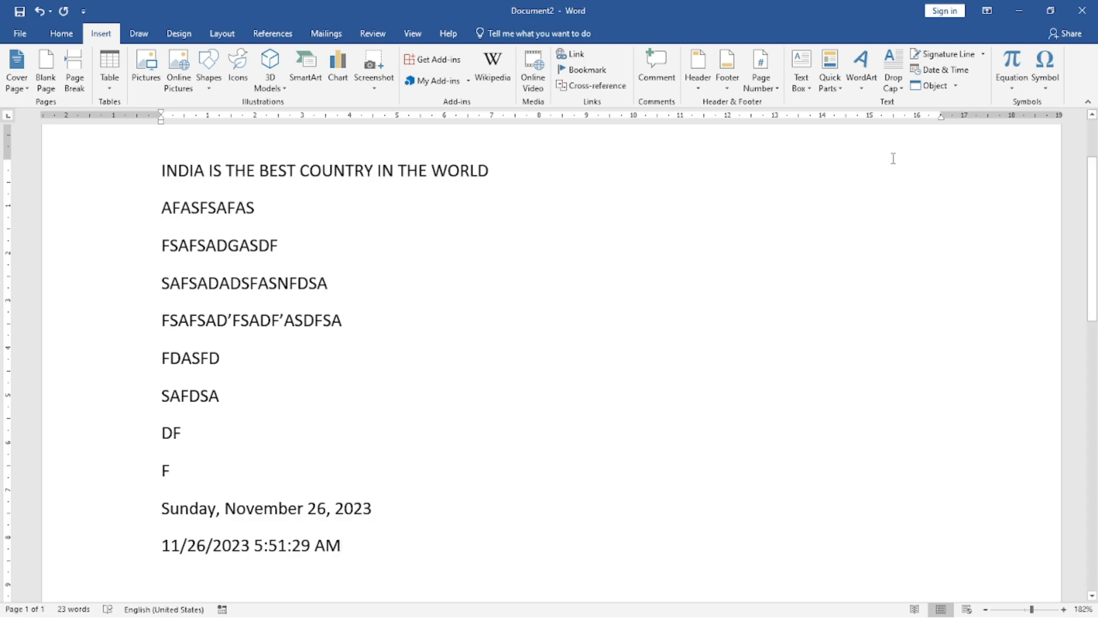
Insert a new Paintbrush Picture object after the date and time line
{"action": "left_click", "coordinate": [946, 87]}
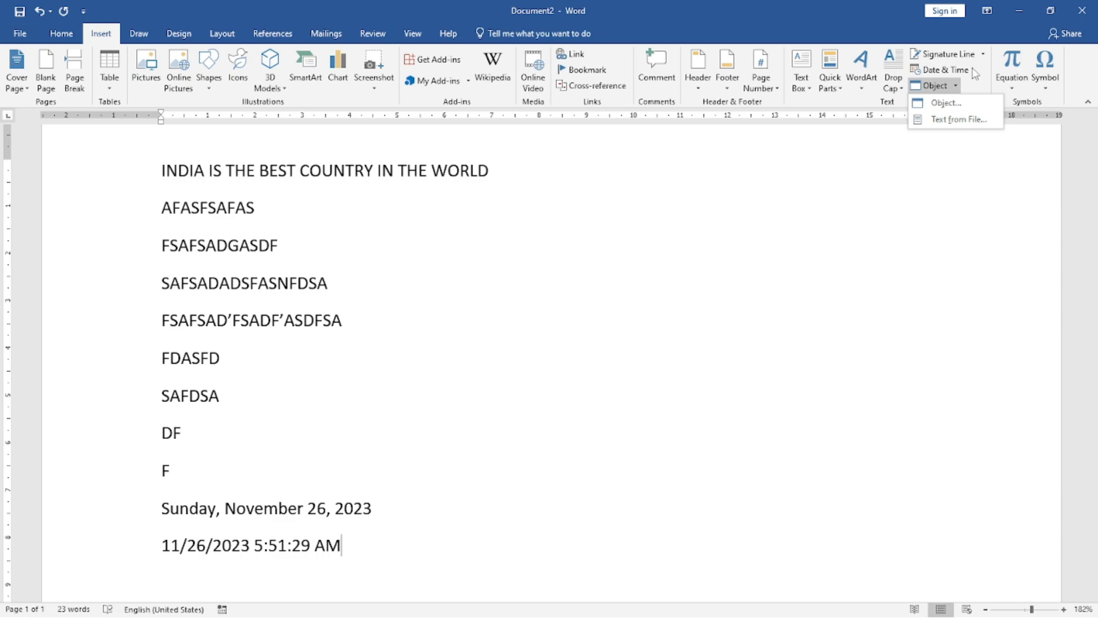
{"action": "left_click", "coordinate": [935, 104]}
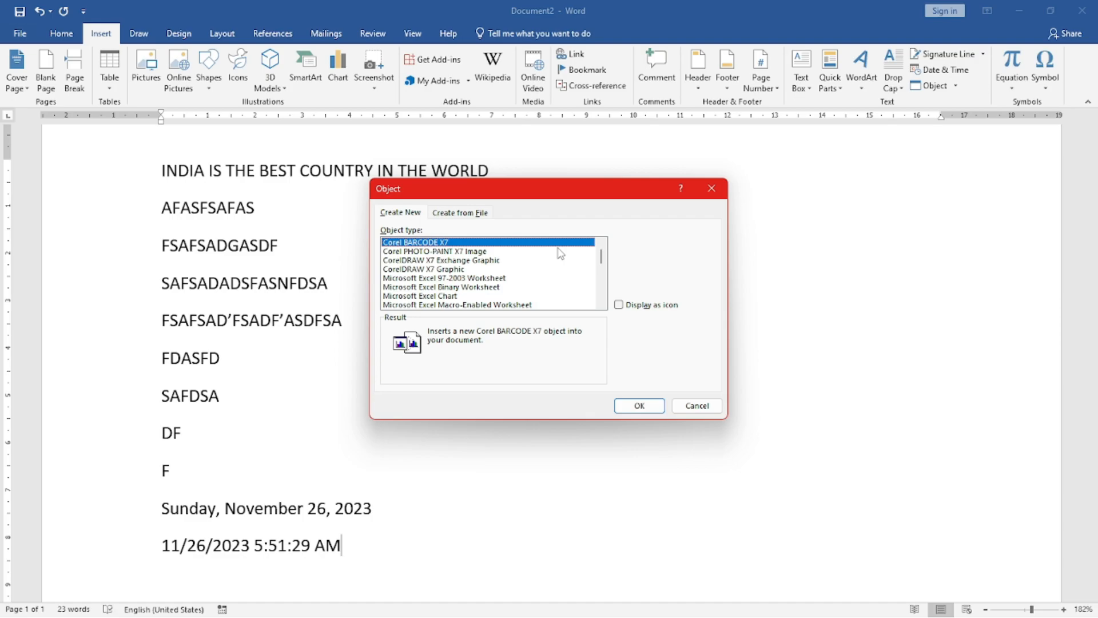
{"action": "scroll", "coordinate": [558, 260], "scroll_direction": "down", "scroll_amount": 2}
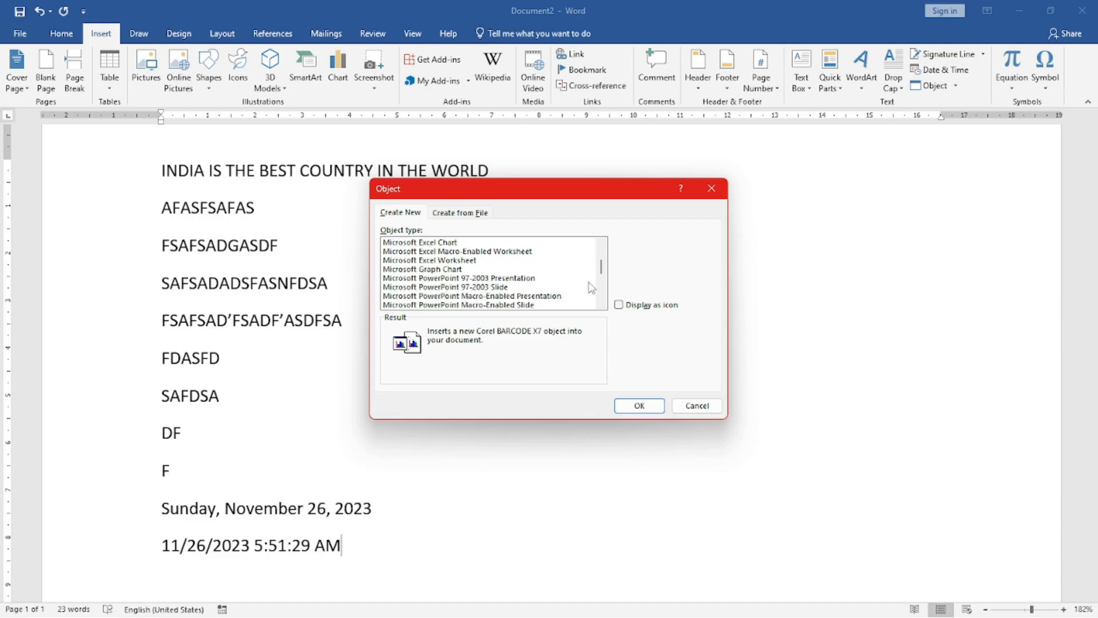
{"action": "left_click_drag", "start_coordinate": [601, 268], "coordinate": [601, 296]}
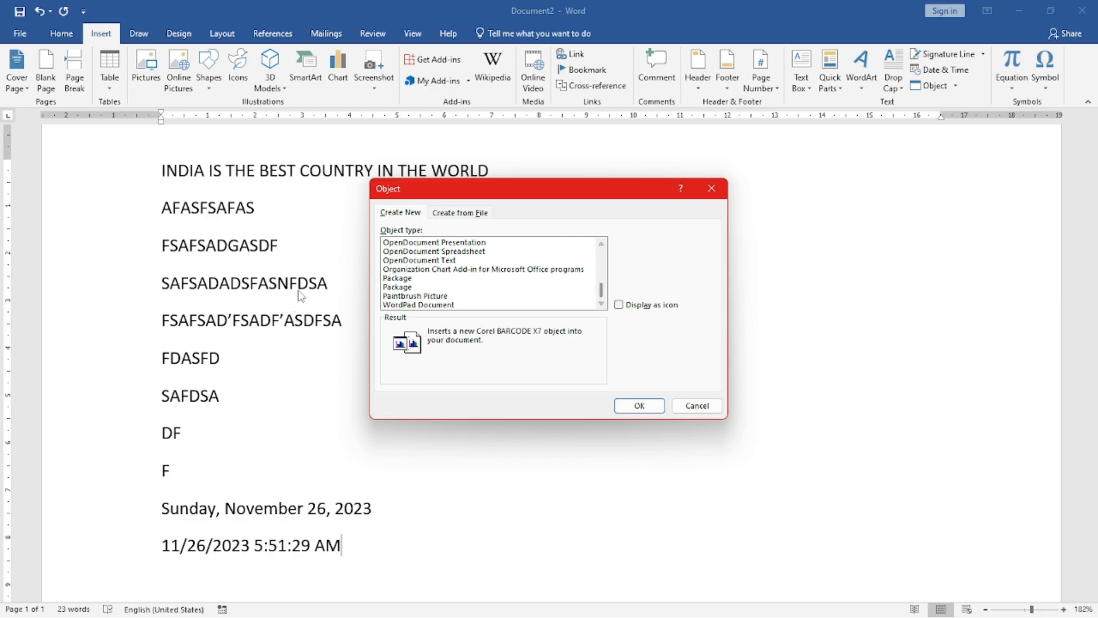
{"action": "double_click", "coordinate": [413, 296]}
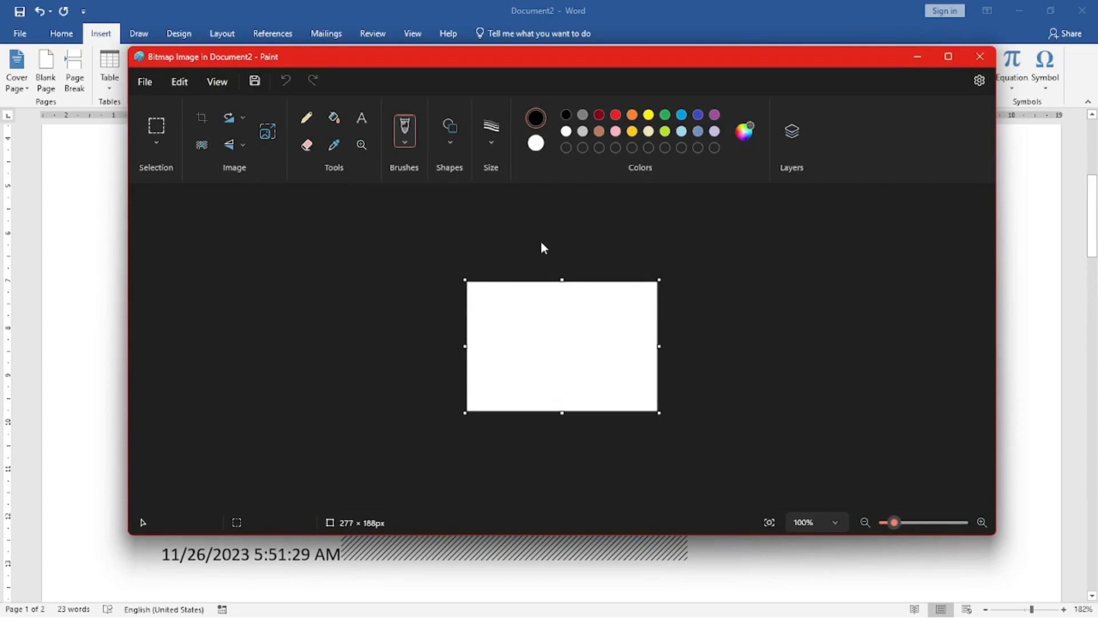
Enlarge the Paint canvas to about 467 × 263 px, draw a freehand scribble, and update the document before closing Paint
{"action": "left_click_drag", "start_coordinate": [659, 412], "coordinate": [788, 462]}
{"action": "mouse_move", "coordinate": [485, 311]}
{"action": "left_mouse_down"}
{"action": "mouse_move", "coordinate": [477, 341]}
{"action": "mouse_move", "coordinate": [506, 342]}
{"action": "mouse_move", "coordinate": [532, 267]}
{"action": "mouse_move", "coordinate": [518, 335]}
{"action": "mouse_move", "coordinate": [506, 326]}
{"action": "left_mouse_up"}
{"action": "left_click", "coordinate": [145, 84]}
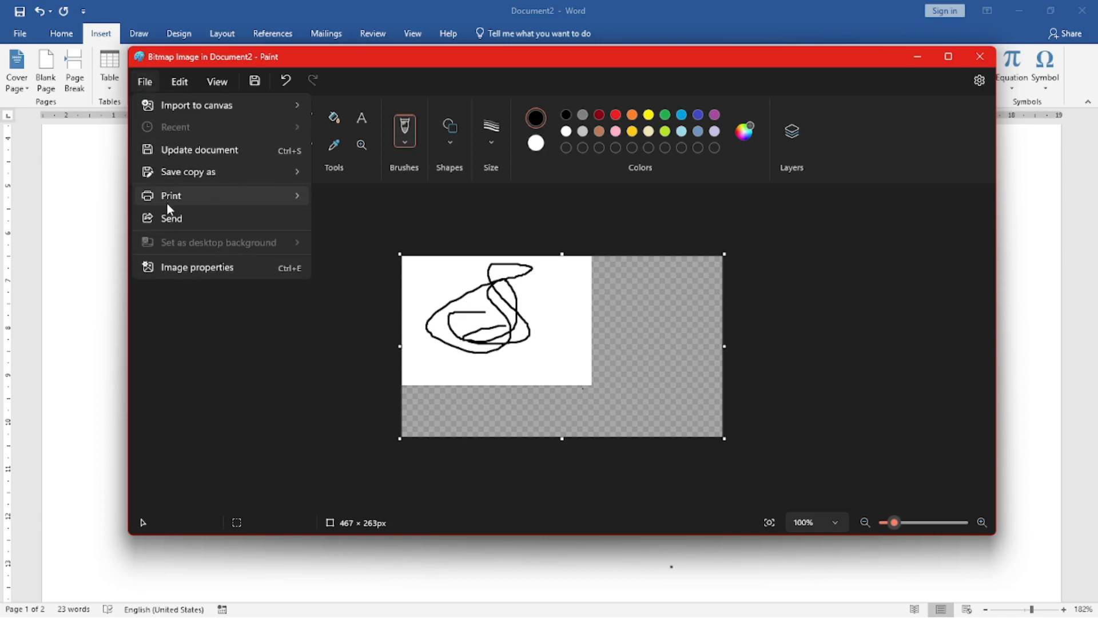
{"action": "left_click", "coordinate": [180, 147]}
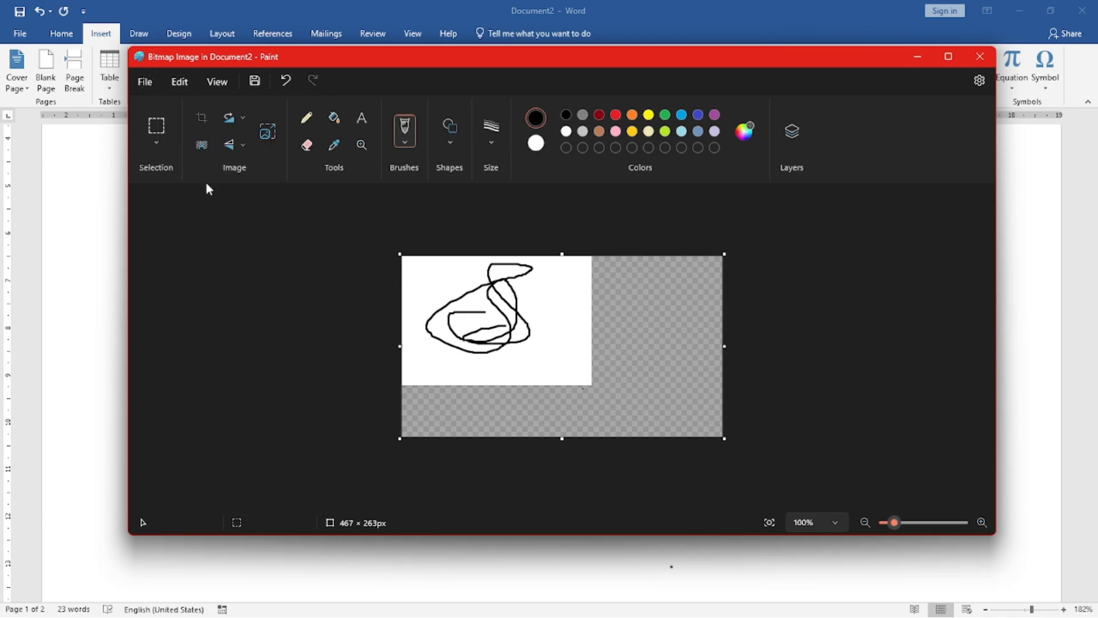
{"action": "left_click", "coordinate": [979, 57]}
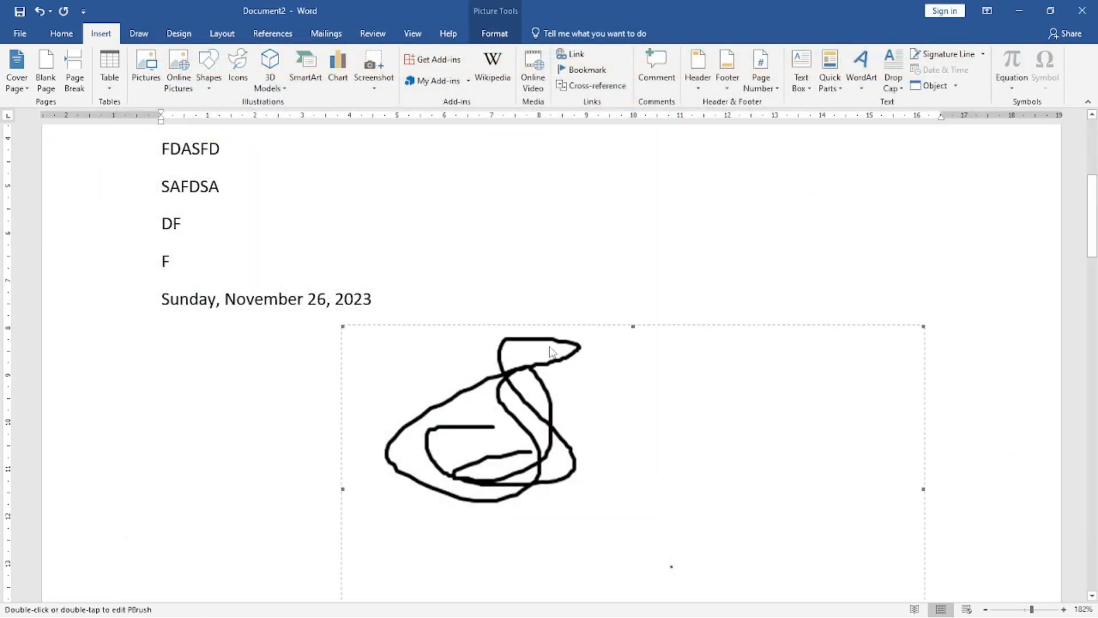
Delete the embedded scribble picture from the document
{"action": "key", "text": "ctrl+v"}
{"action": "left_click_drag", "start_coordinate": [171, 250], "coordinate": [278, 310]}
{"action": "key", "text": "Delete"}
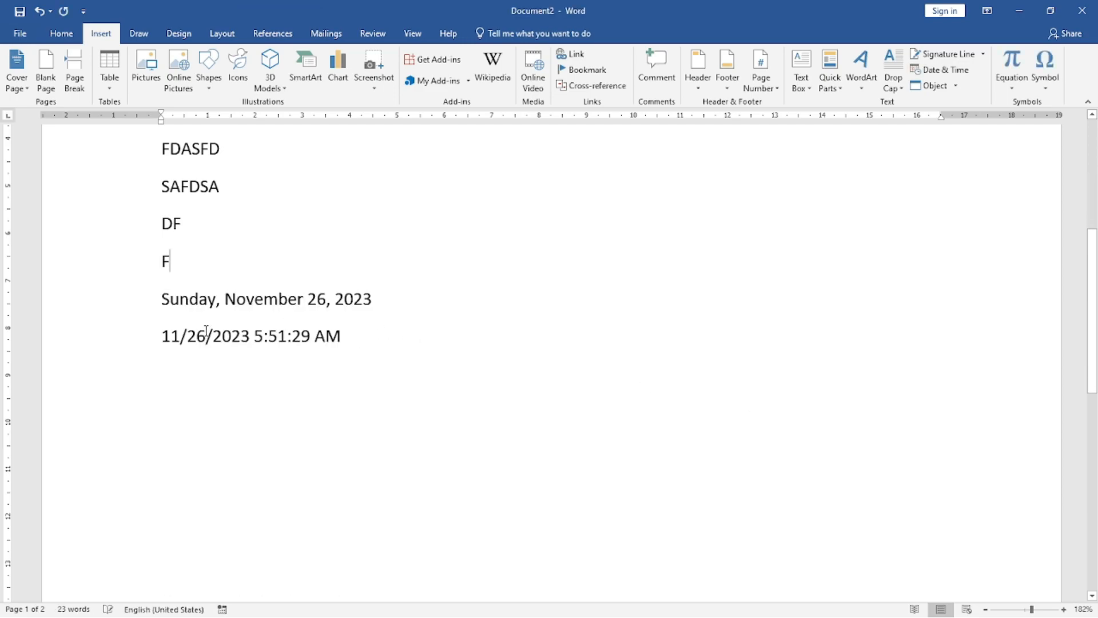
Add a line below the date and time and insert the text from the file master file.docx there
{"action": "key", "text": "Return"}
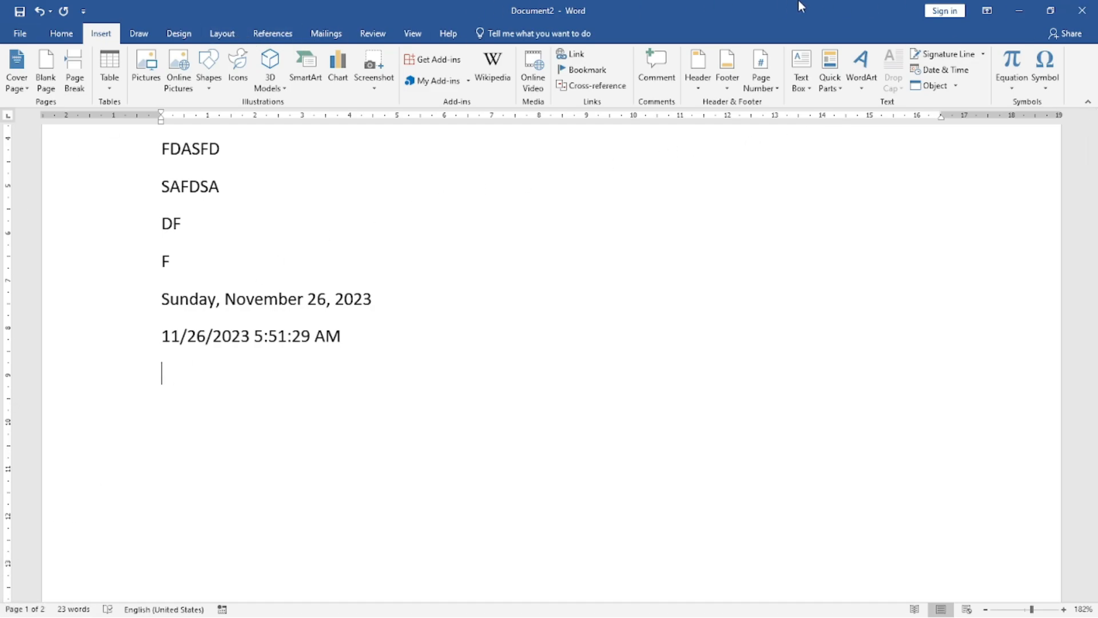
{"action": "left_click", "coordinate": [955, 86]}
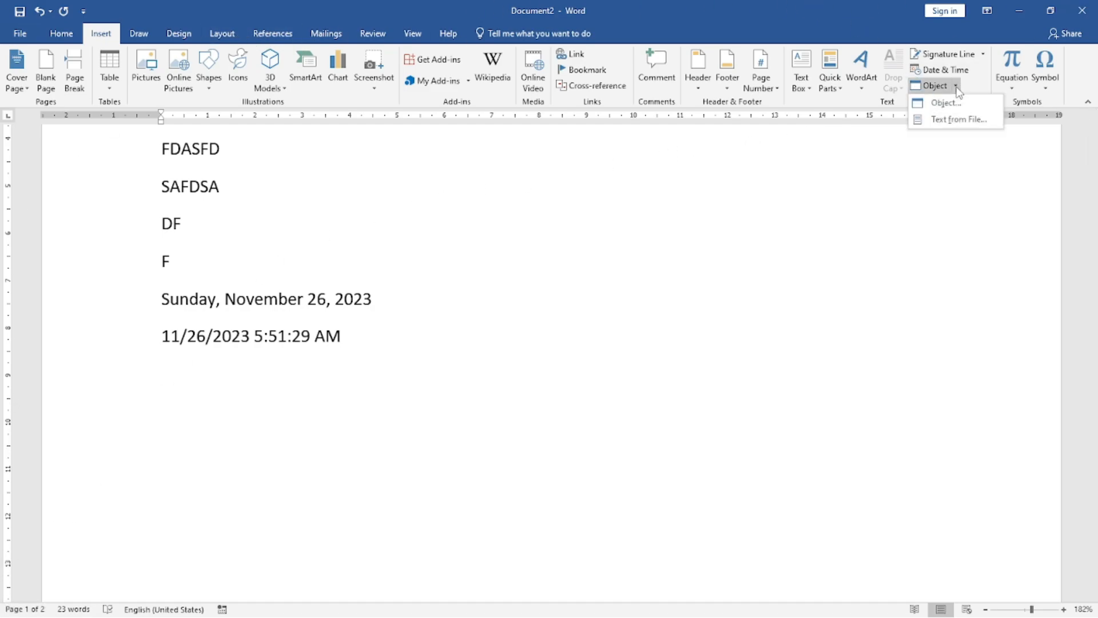
{"action": "left_click", "coordinate": [943, 121]}
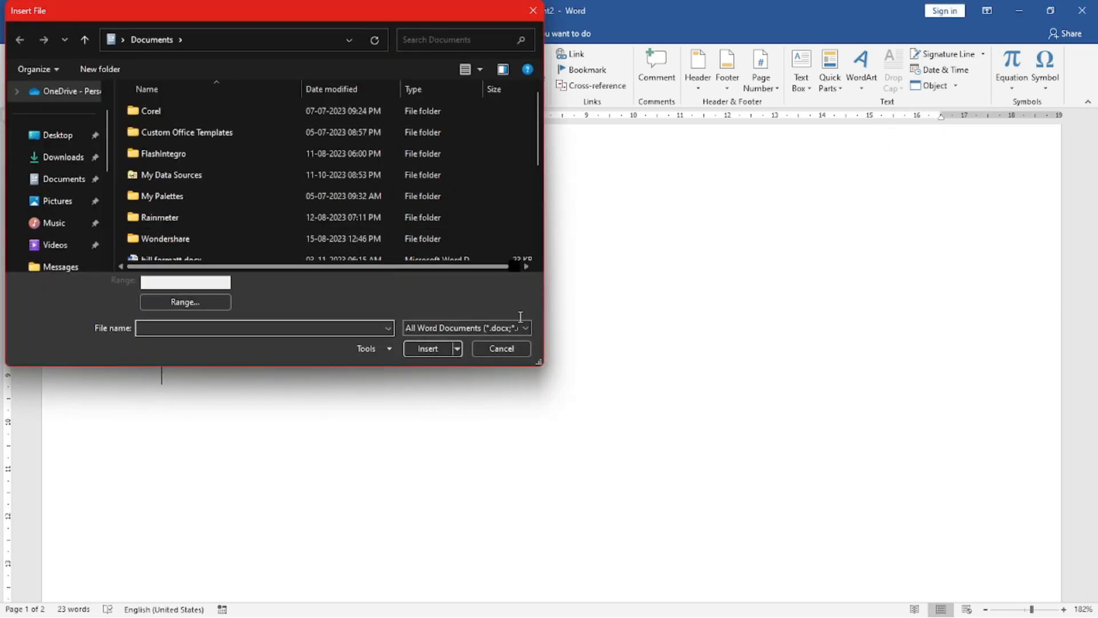
{"action": "left_click", "coordinate": [501, 348]}
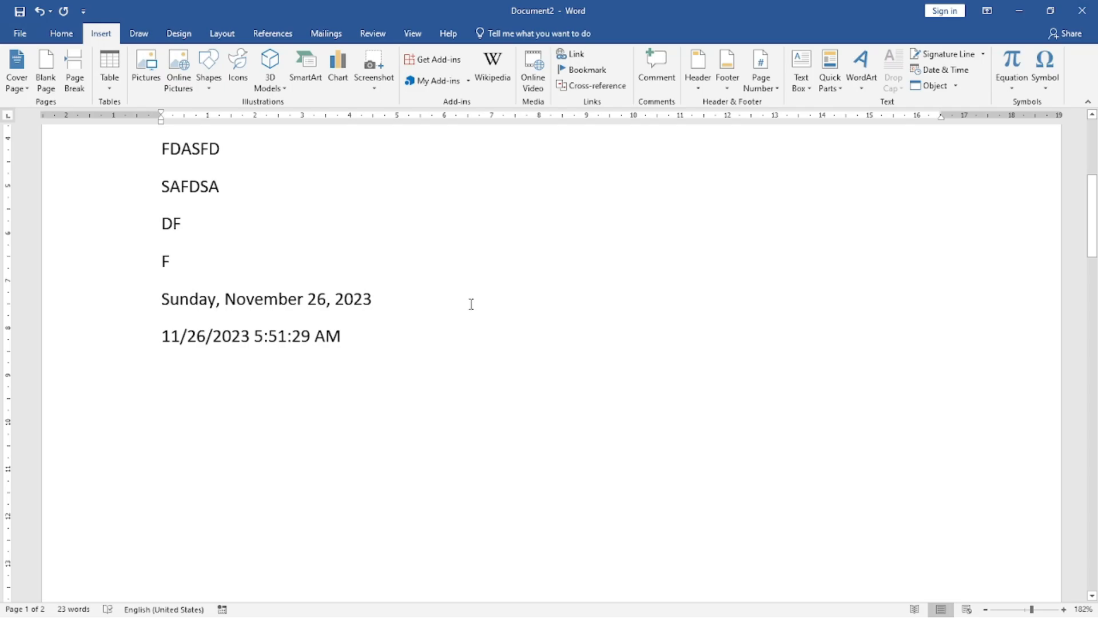
{"action": "left_click", "coordinate": [954, 85]}
{"action": "left_click", "coordinate": [939, 120]}
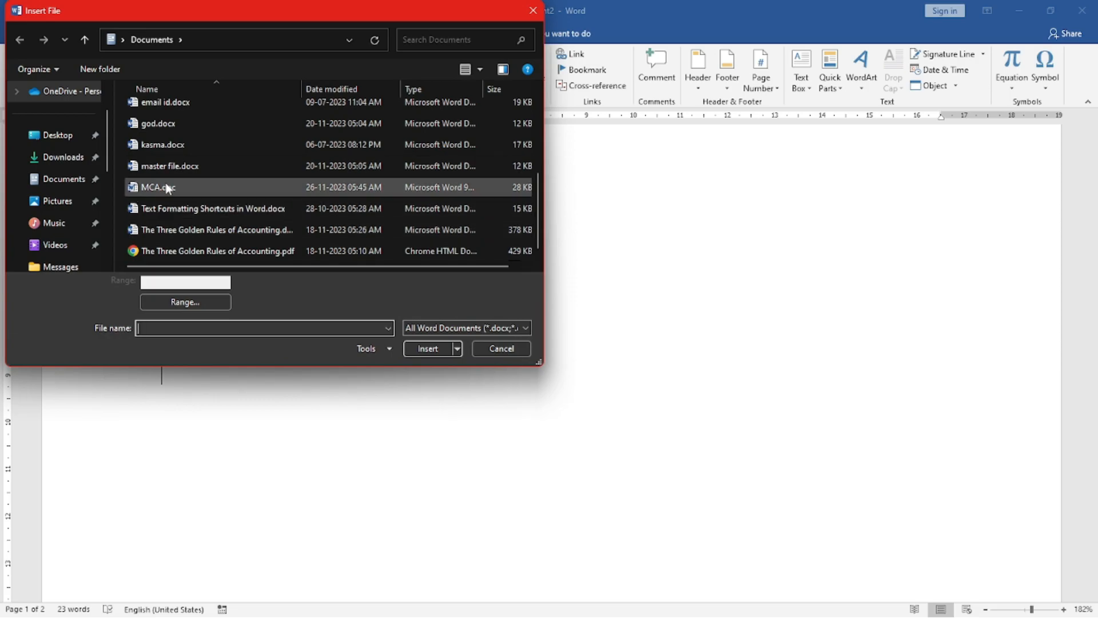
{"action": "double_click", "coordinate": [159, 171]}
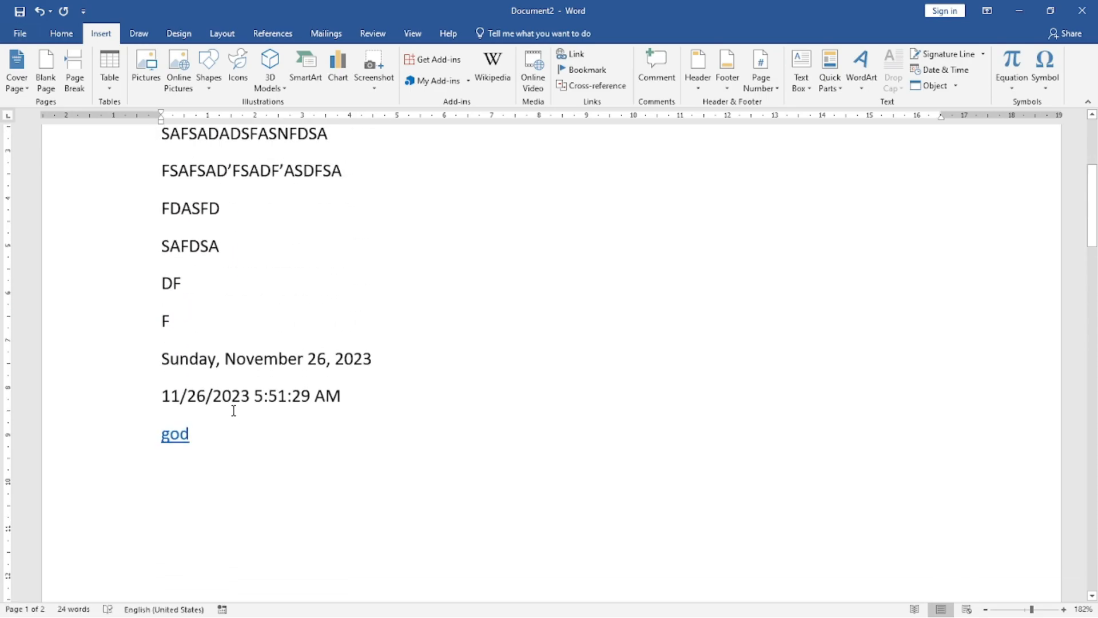
Clear all text from the document and generate sample paragraphs with =rand()
{"action": "left_click_drag", "start_coordinate": [227, 458], "coordinate": [57, 43]}
{"action": "key", "text": "Delete"}
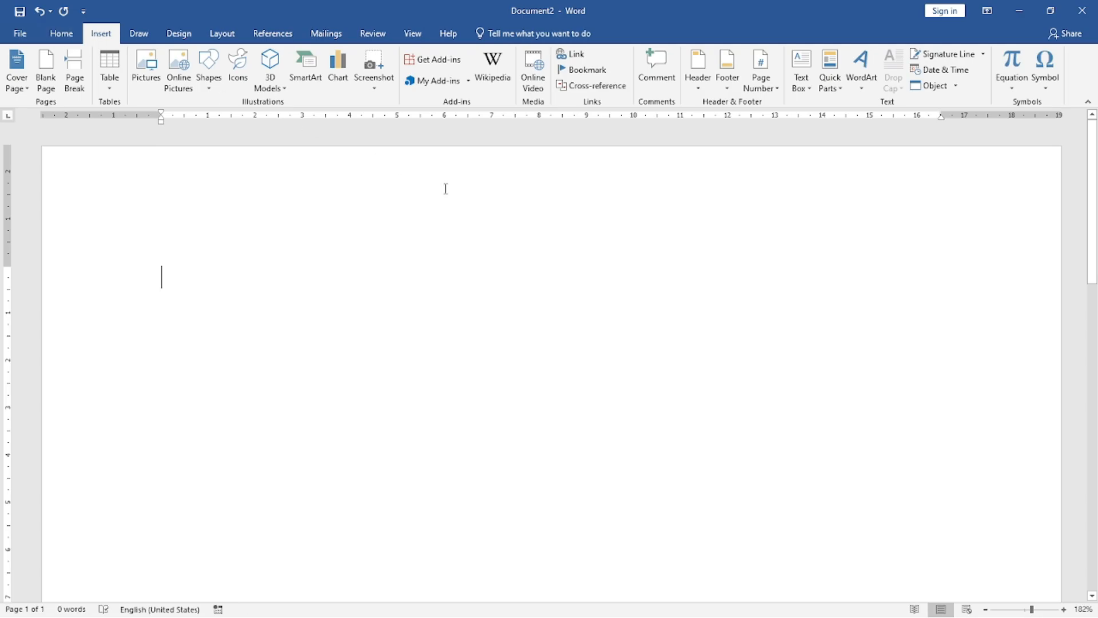
{"action": "type", "text": "=rand"}
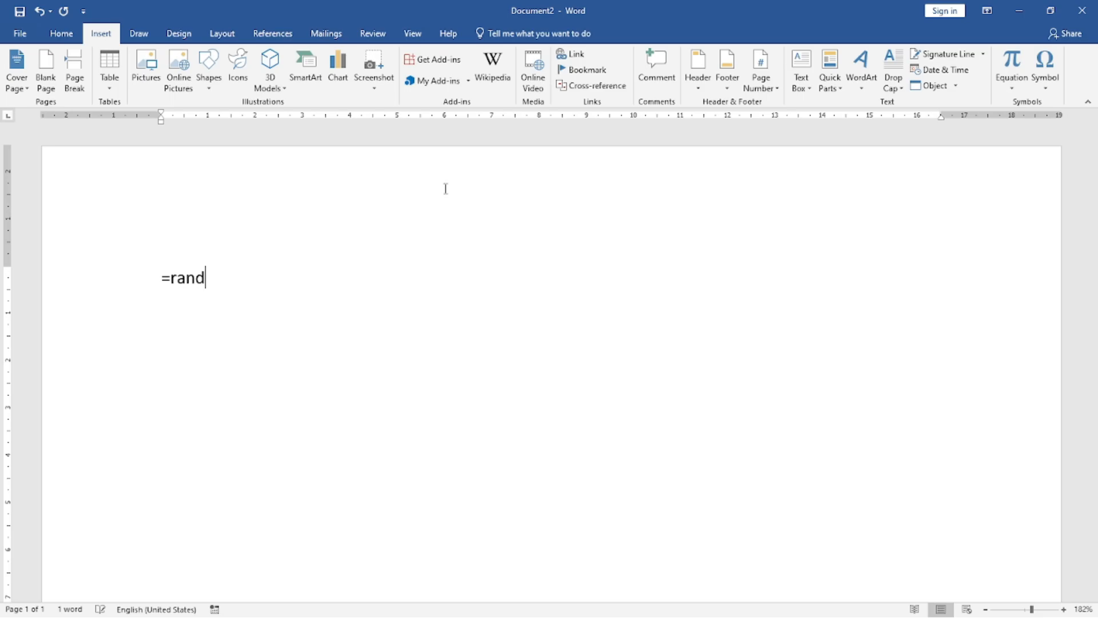
{"action": "type", "text": "()"}
{"action": "key", "text": "Return"}
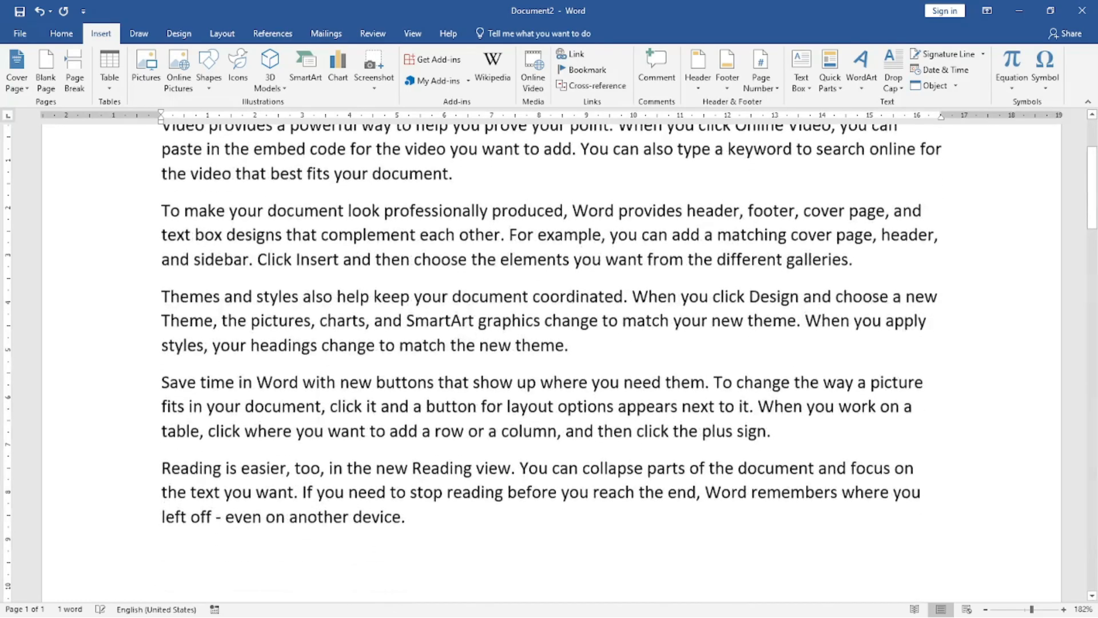
Format the first three sample paragraphs as bold, red and underlined
{"action": "scroll", "coordinate": [446, 188], "scroll_direction": "up", "scroll_amount": 5}
{"action": "left_click_drag", "start_coordinate": [161, 279], "coordinate": [751, 506]}
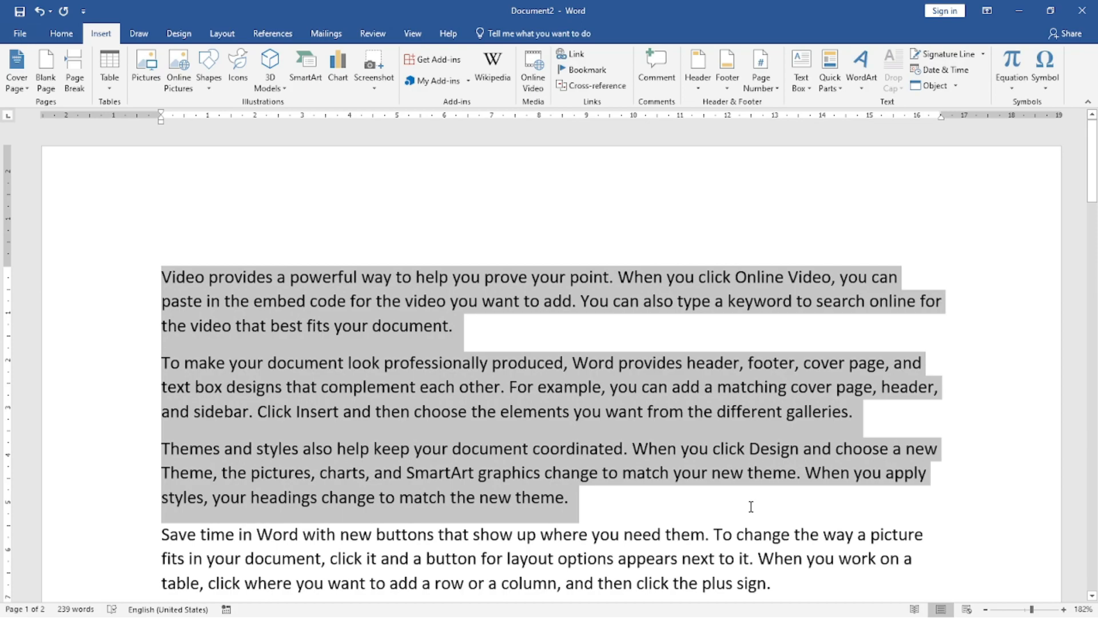
{"action": "left_click", "coordinate": [61, 33]}
{"action": "left_click", "coordinate": [269, 80]}
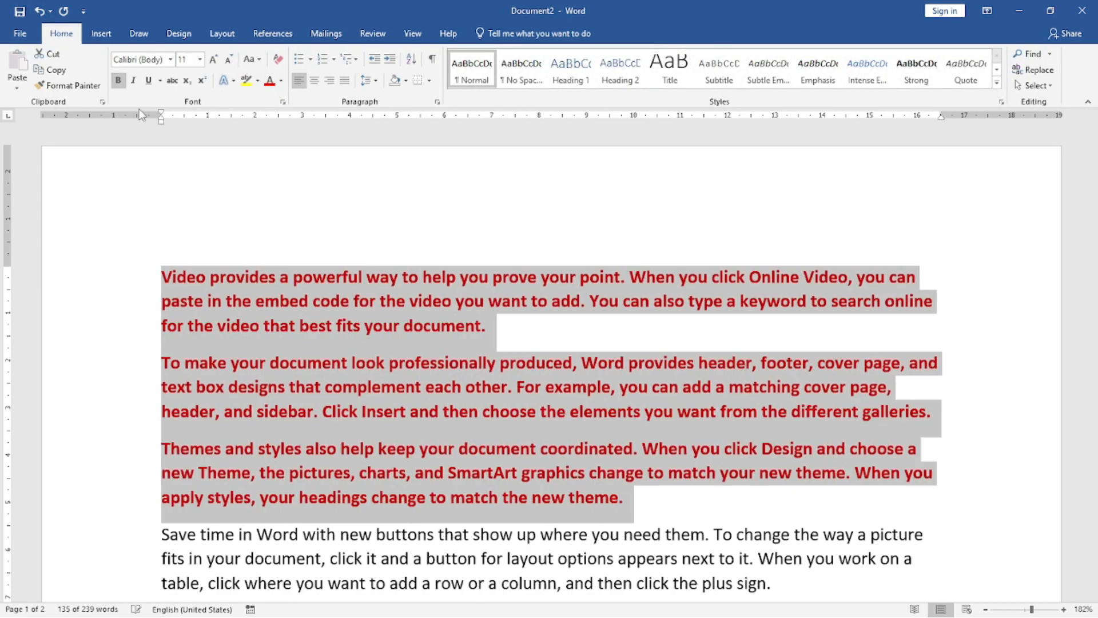
{"action": "left_click", "coordinate": [148, 80]}
{"action": "left_click", "coordinate": [285, 204]}
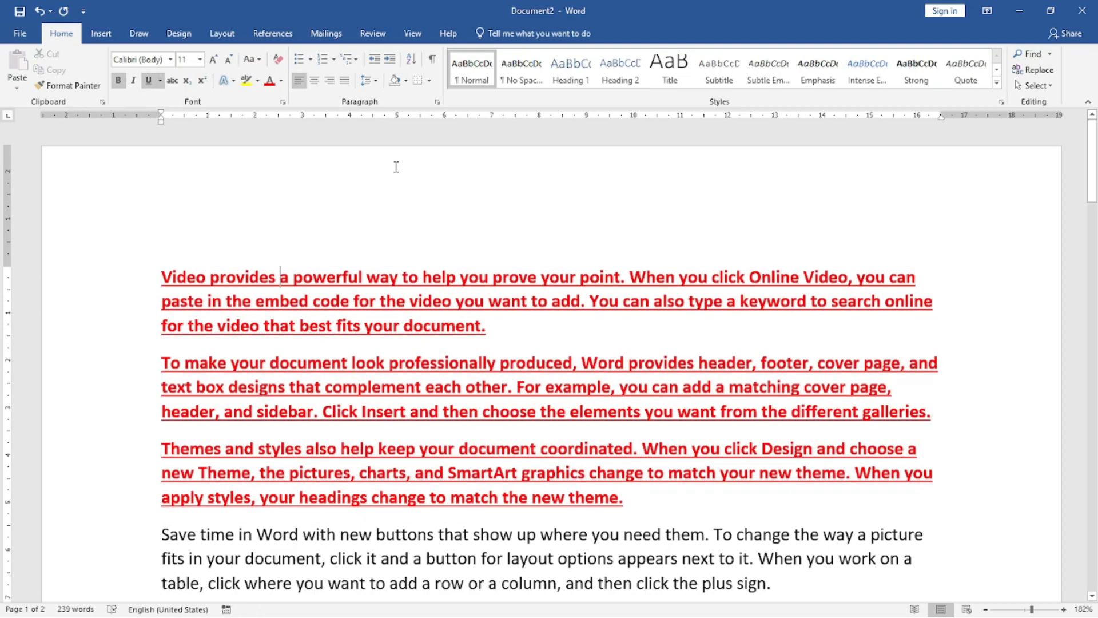
Save the document in the Documents folder as god is great
{"action": "key", "text": "F12"}
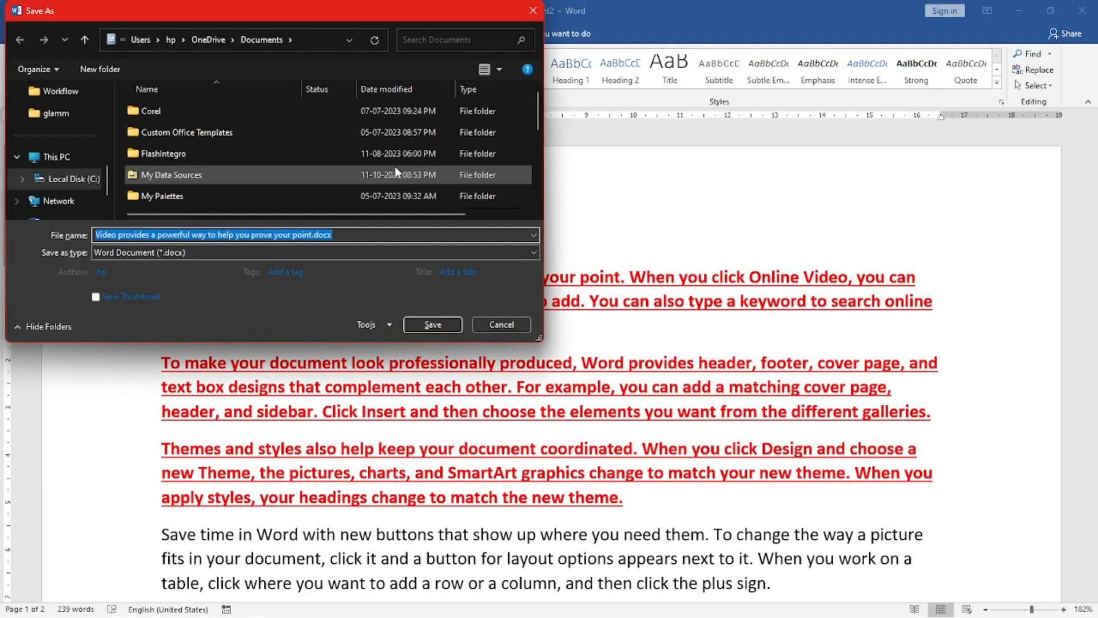
{"action": "key", "text": "BackSpace"}
{"action": "type", "text": "god is great"}
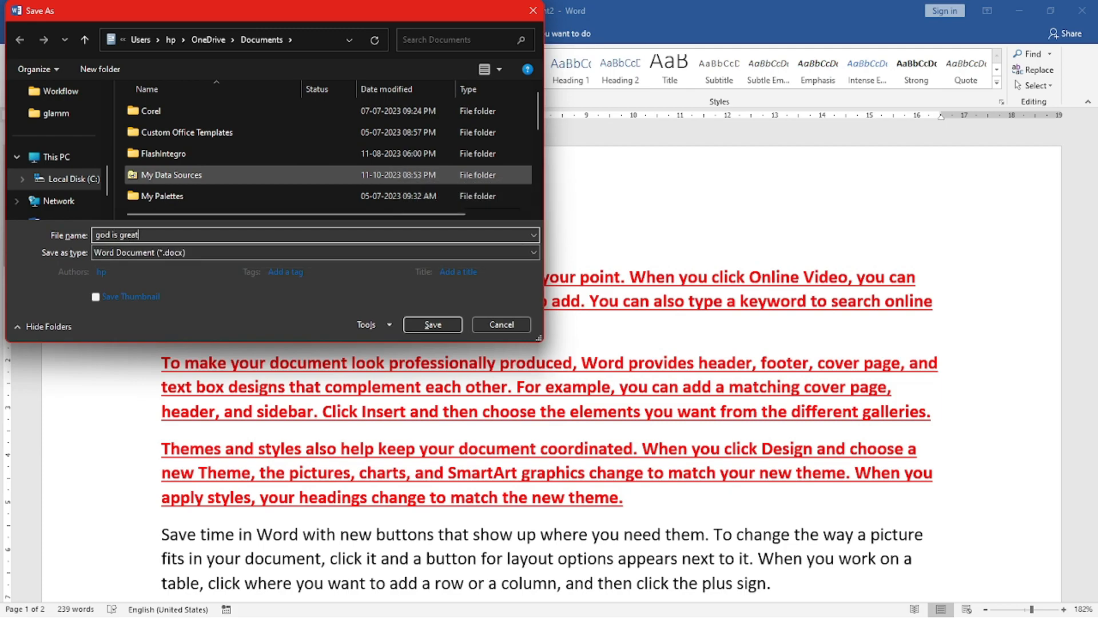
{"action": "key", "text": "Return"}
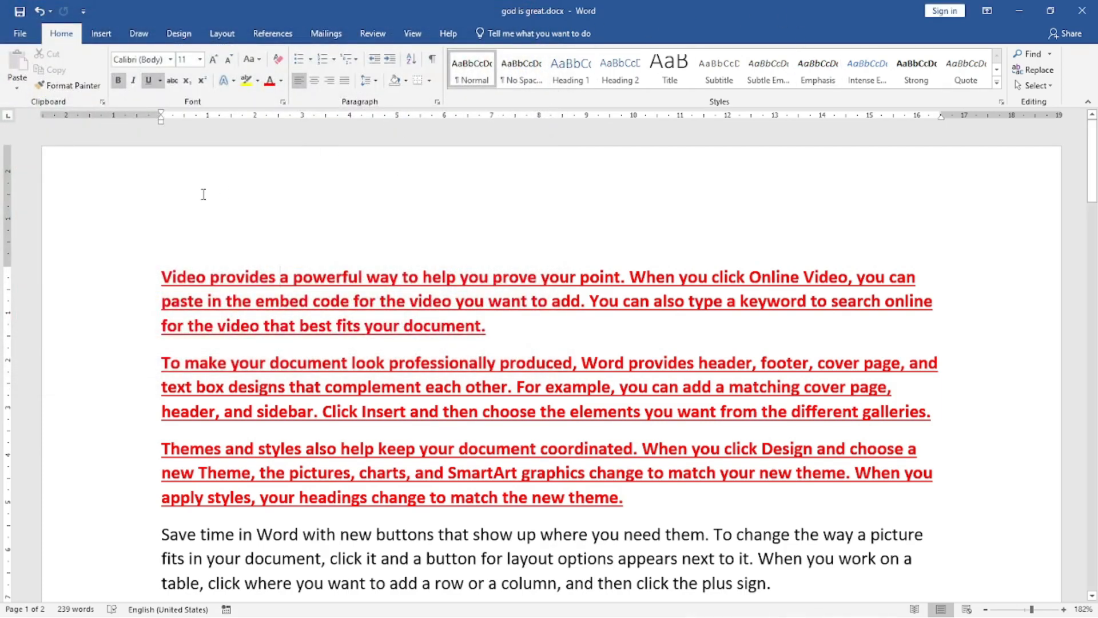
Create a new blank document, enter the line "Welcome in mca" and start a new line below it
{"action": "key", "text": "ctrl+n"}
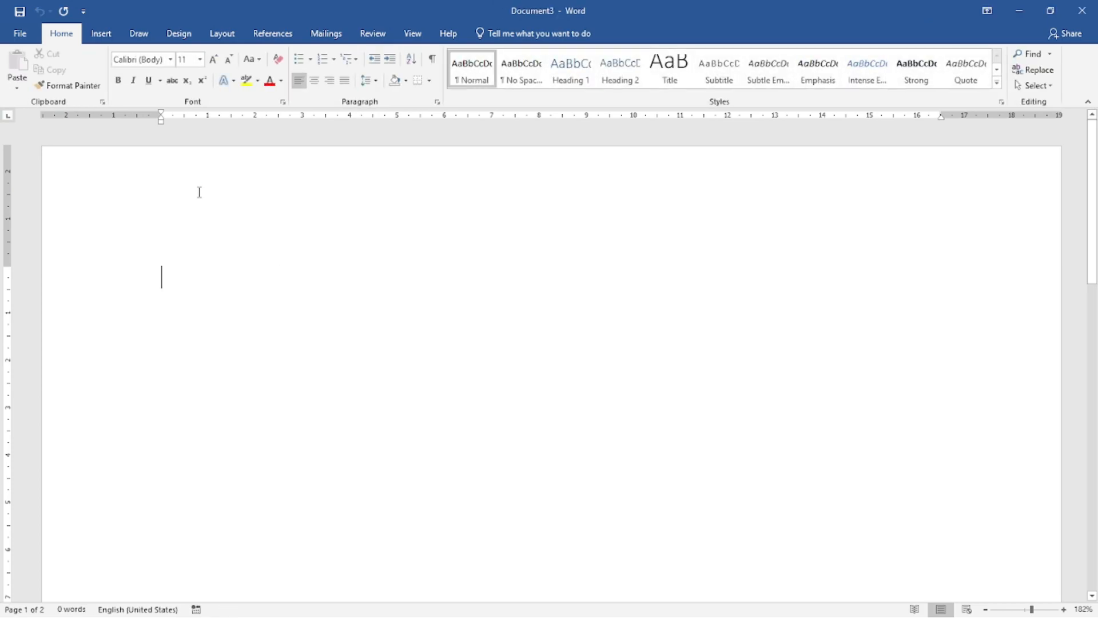
{"action": "type", "text": "welcome in mca"}
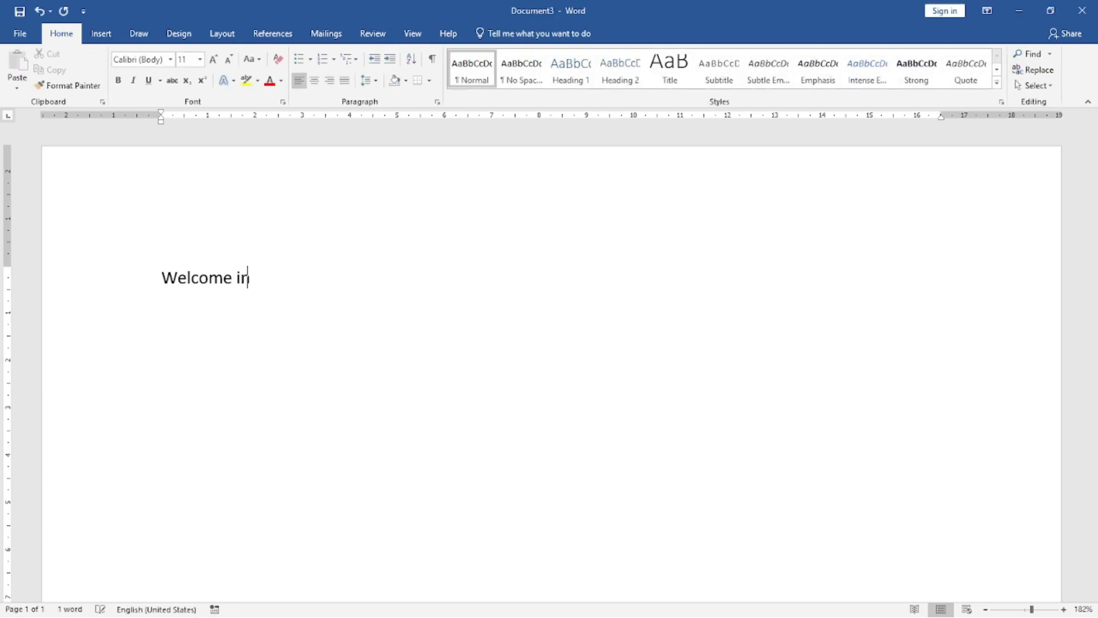
{"action": "key", "text": "Return"}
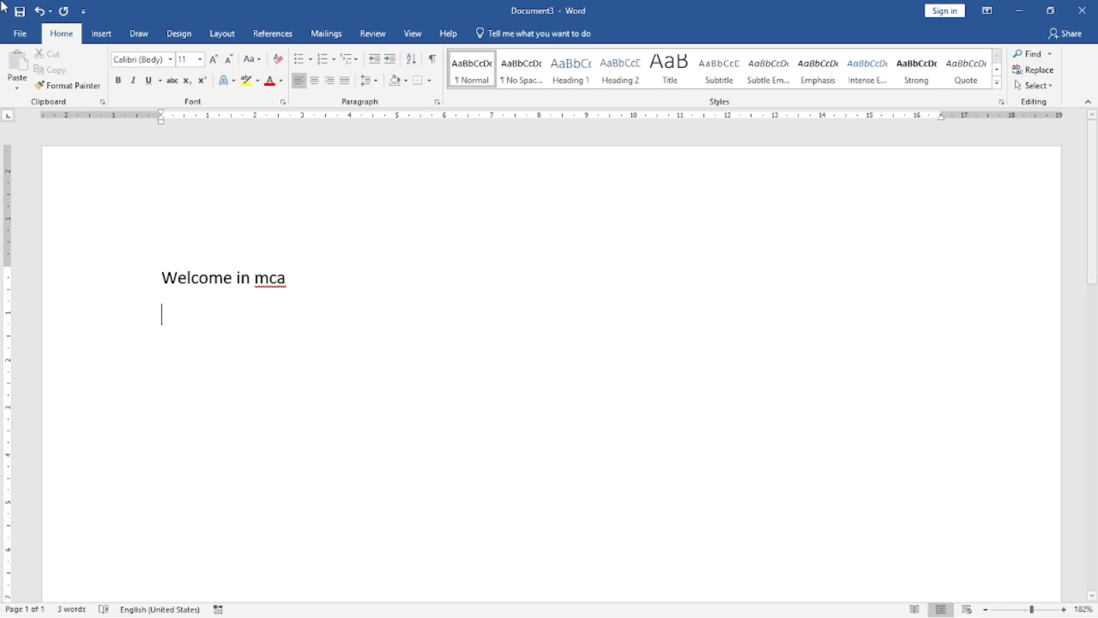
Insert the text from the file god is great.docx below the "Welcome in mca" line
{"action": "left_click", "coordinate": [98, 34]}
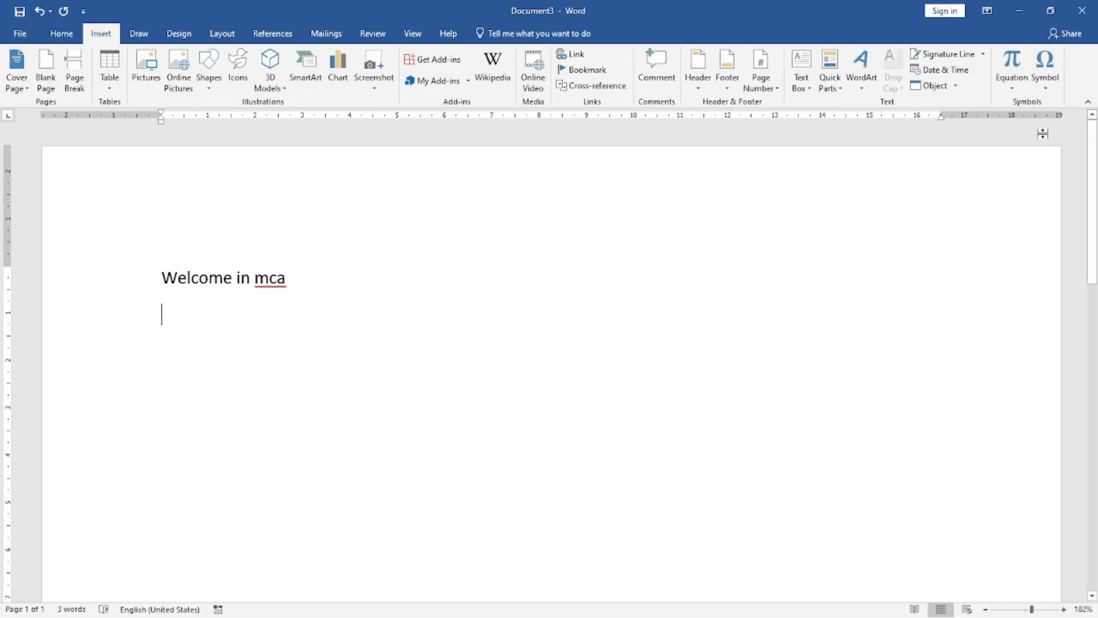
{"action": "left_click", "coordinate": [956, 86]}
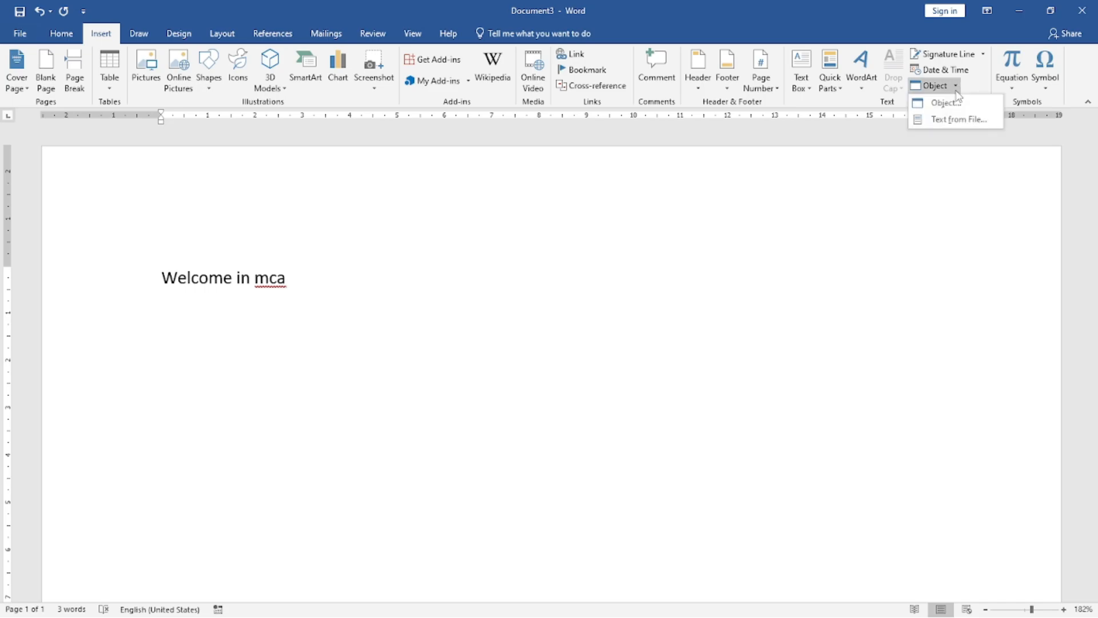
{"action": "left_click", "coordinate": [953, 118]}
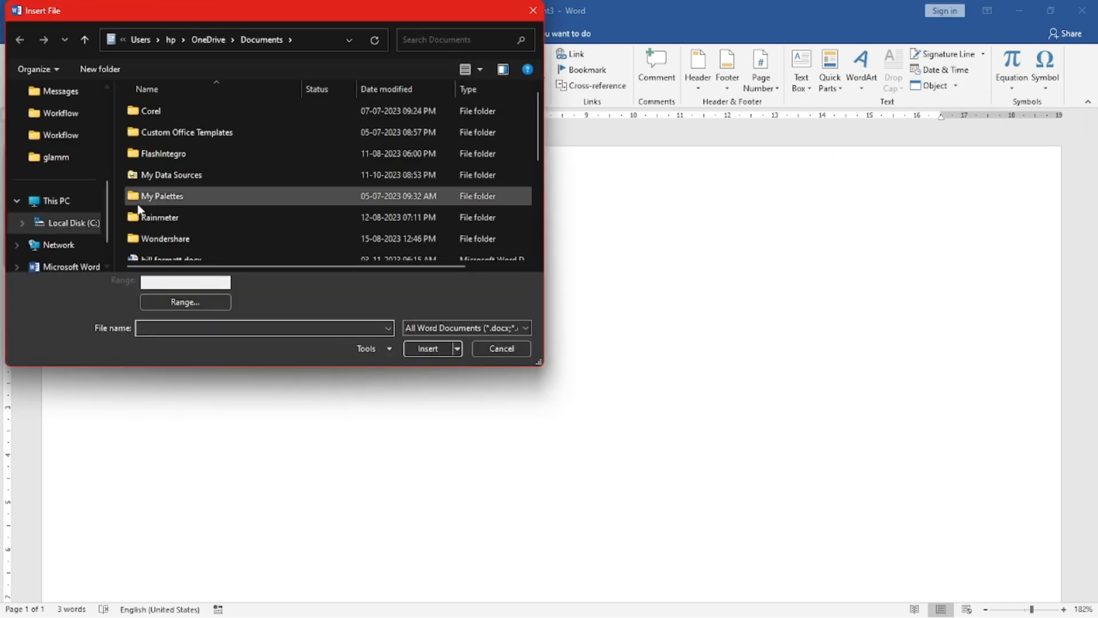
{"action": "left_click", "coordinate": [160, 198]}
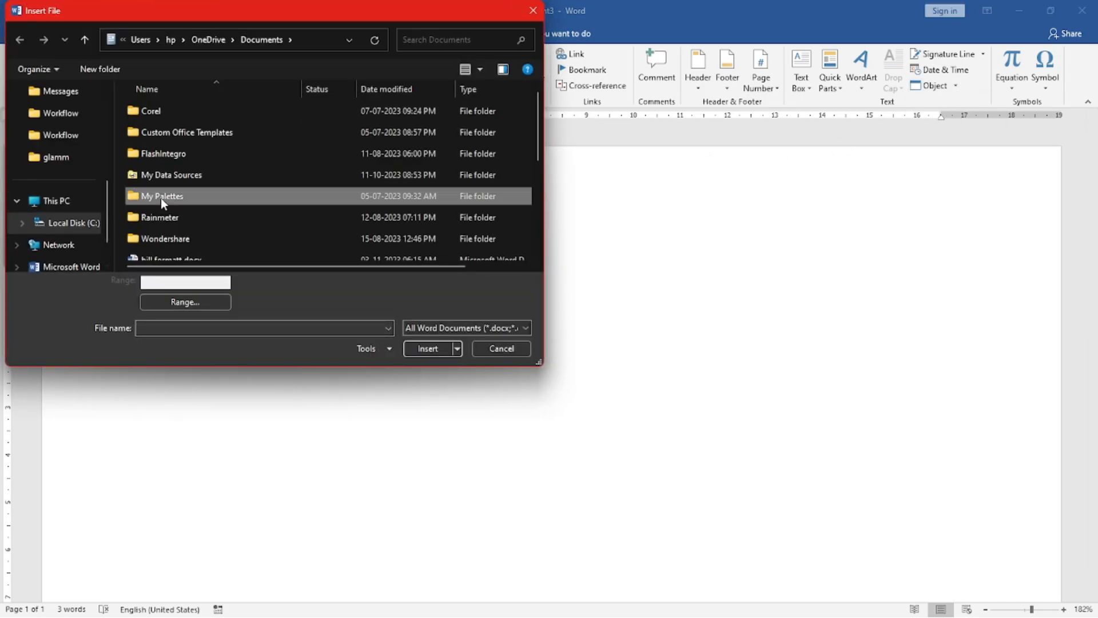
{"action": "key", "text": "g"}
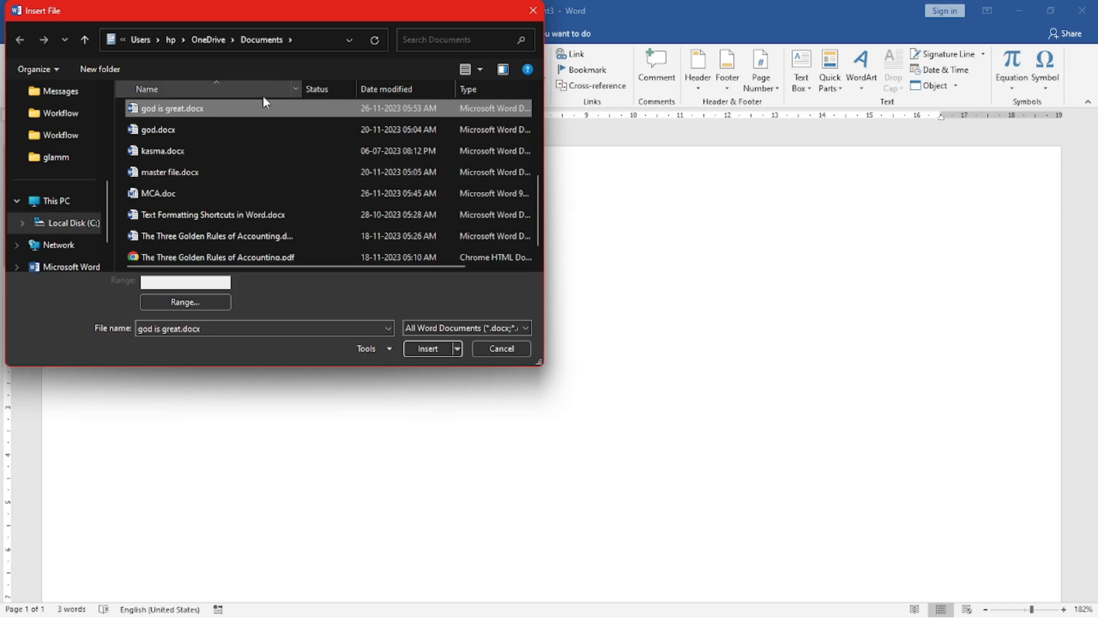
{"action": "double_click", "coordinate": [251, 107]}
{"action": "scroll", "coordinate": [390, 256], "scroll_direction": "up", "scroll_amount": 15}
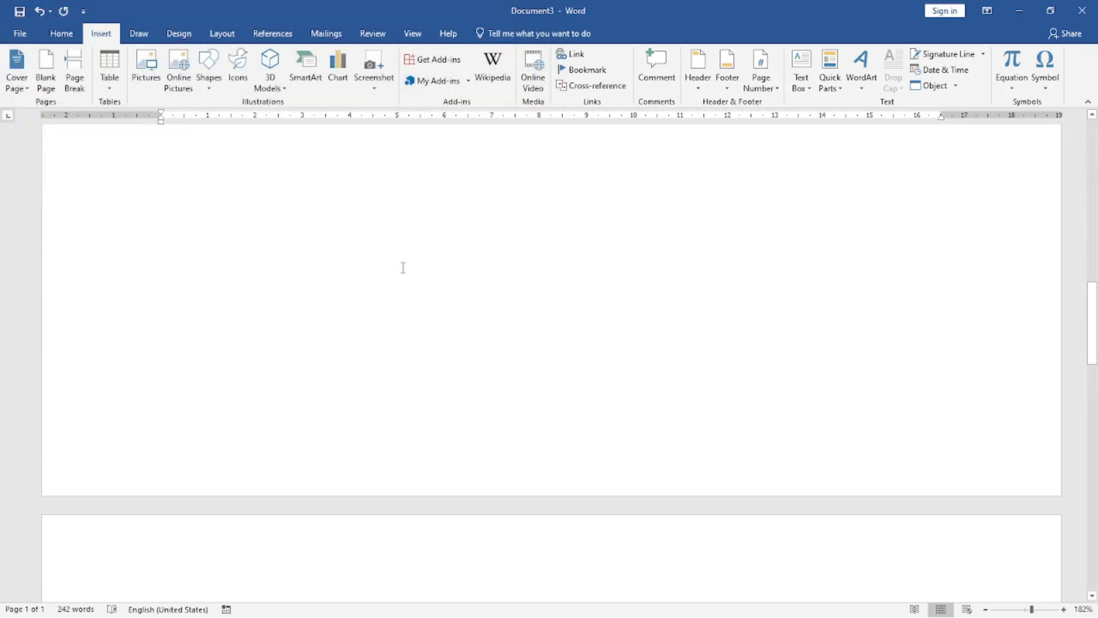
{"action": "scroll", "coordinate": [402, 261], "scroll_direction": "up", "scroll_amount": 1}
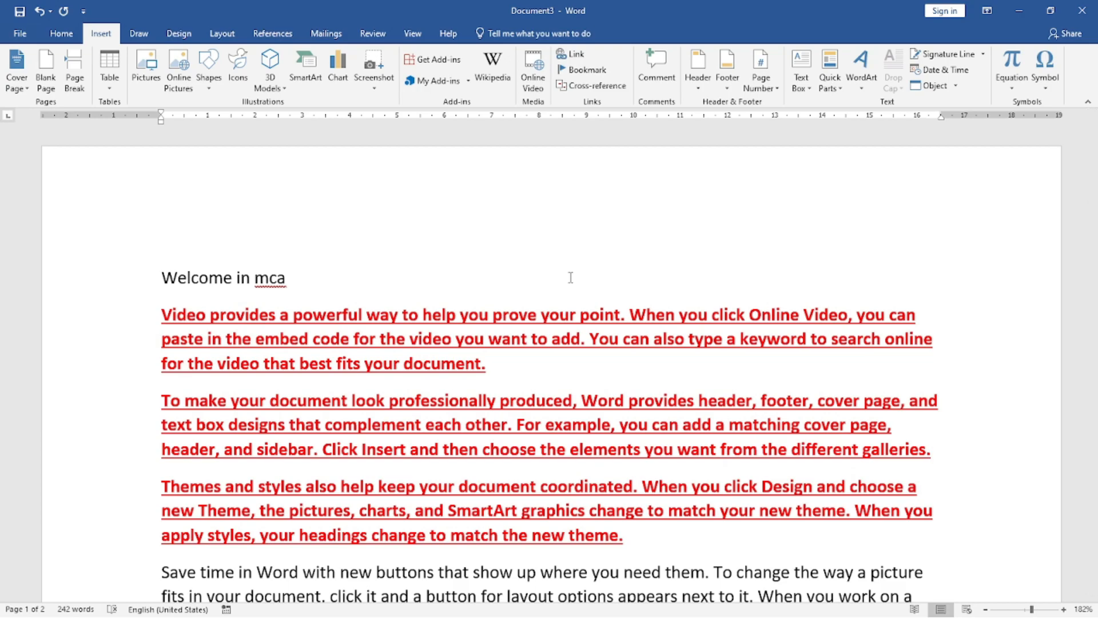
Embed a new Paintbrush Picture object at the end of the inserted text
{"action": "left_click", "coordinate": [955, 86]}
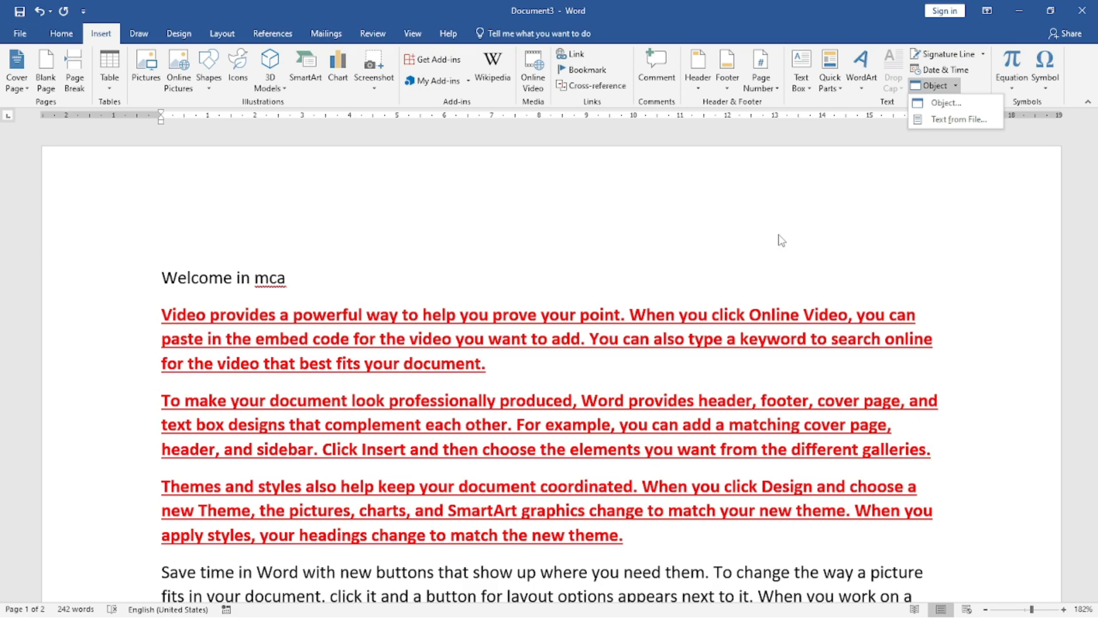
{"action": "left_click", "coordinate": [947, 103]}
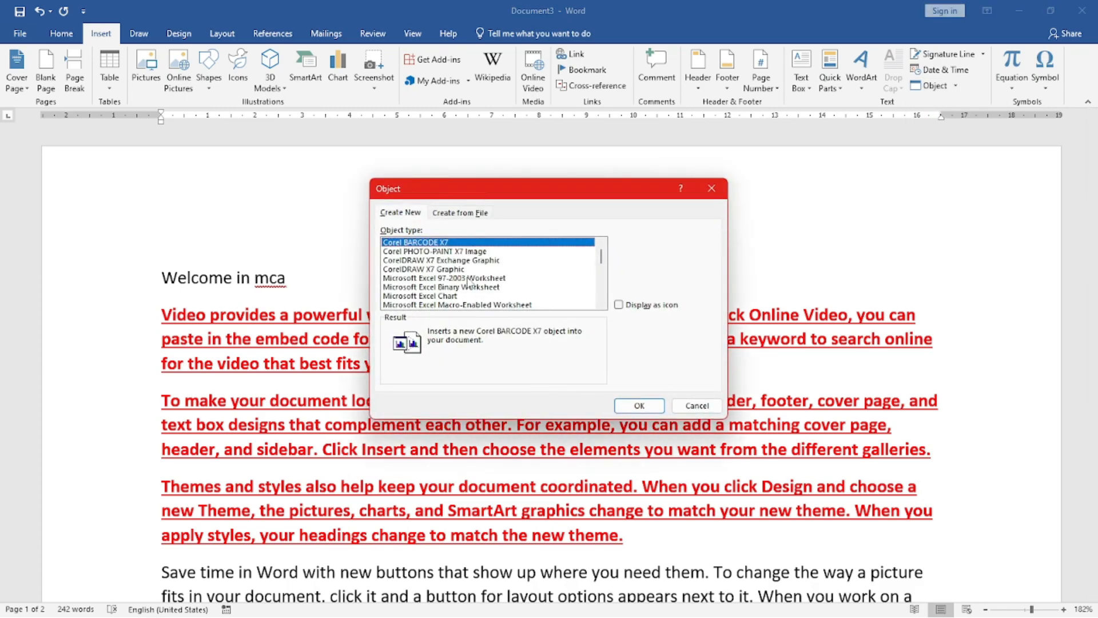
{"action": "left_click_drag", "start_coordinate": [601, 257], "coordinate": [602, 282]}
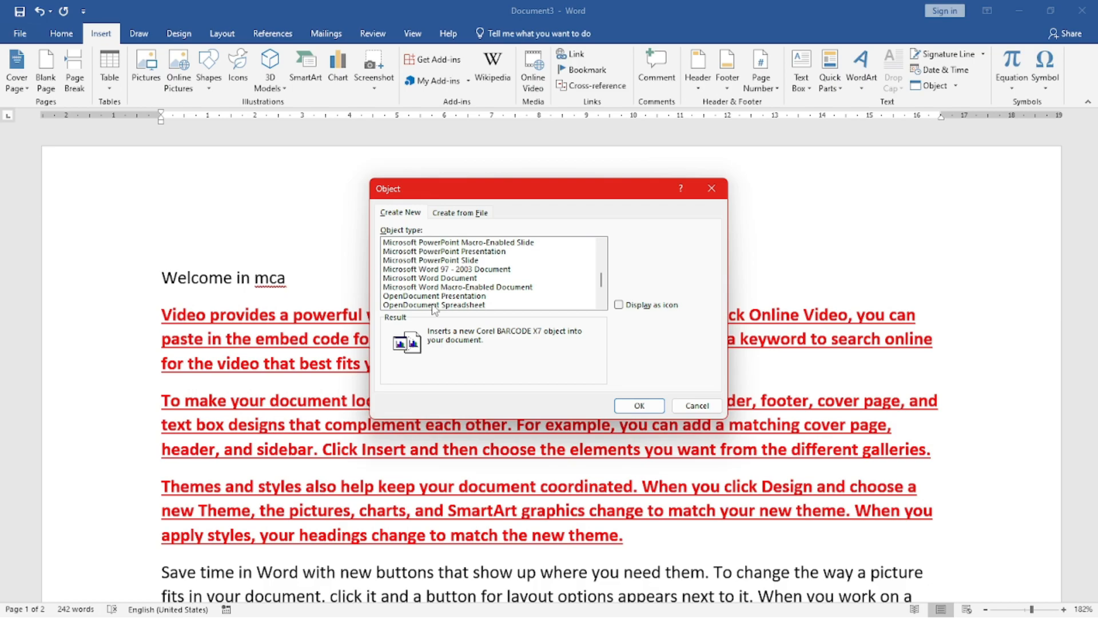
{"action": "scroll", "coordinate": [492, 298], "scroll_direction": "down", "scroll_amount": 2}
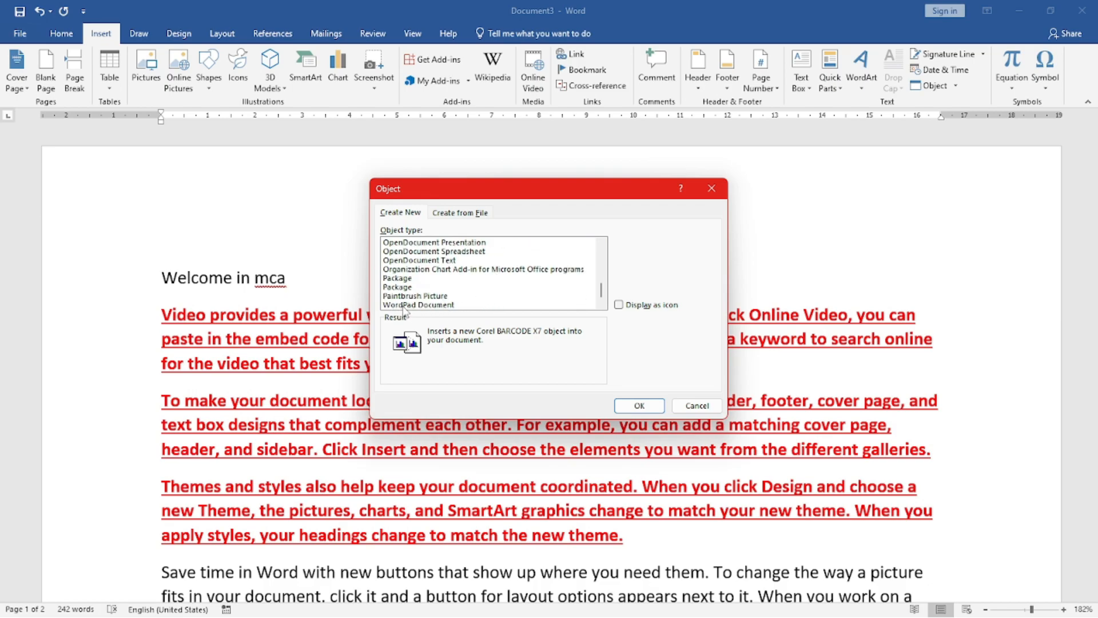
{"action": "double_click", "coordinate": [418, 296]}
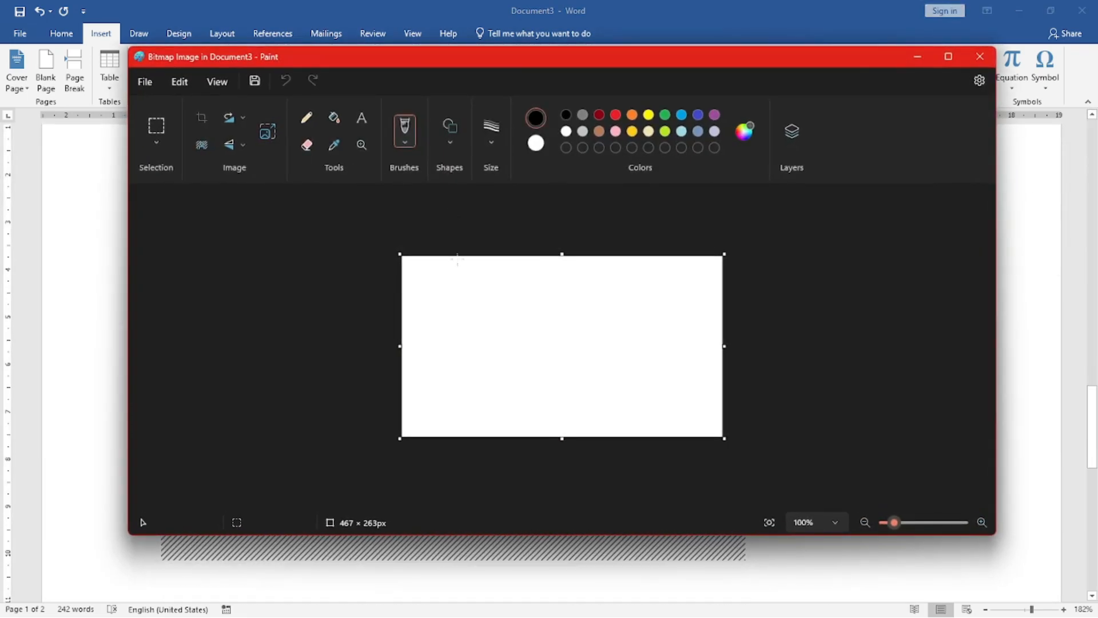
Draw a looping black pencil scribble across the embedded picture's canvas and close Paint to return to the Word document
{"action": "left_click", "coordinate": [307, 120]}
{"action": "mouse_move", "coordinate": [462, 297]}
{"action": "left_mouse_down"}
{"action": "mouse_move", "coordinate": [436, 345]}
{"action": "mouse_move", "coordinate": [635, 272]}
{"action": "mouse_move", "coordinate": [540, 372]}
{"action": "mouse_move", "coordinate": [639, 337]}
{"action": "left_mouse_up"}
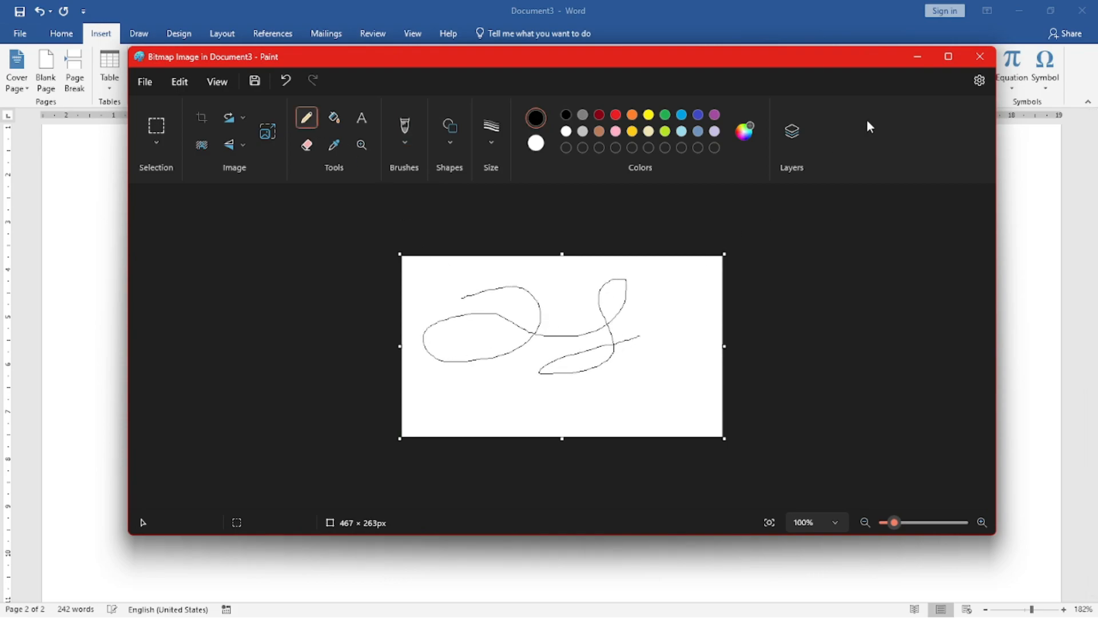
{"action": "left_click", "coordinate": [145, 81]}
{"action": "left_click", "coordinate": [167, 152]}
{"action": "left_click", "coordinate": [979, 57]}
Delete the embedded scribble picture from below the inserted text
{"action": "left_click", "coordinate": [546, 294]}
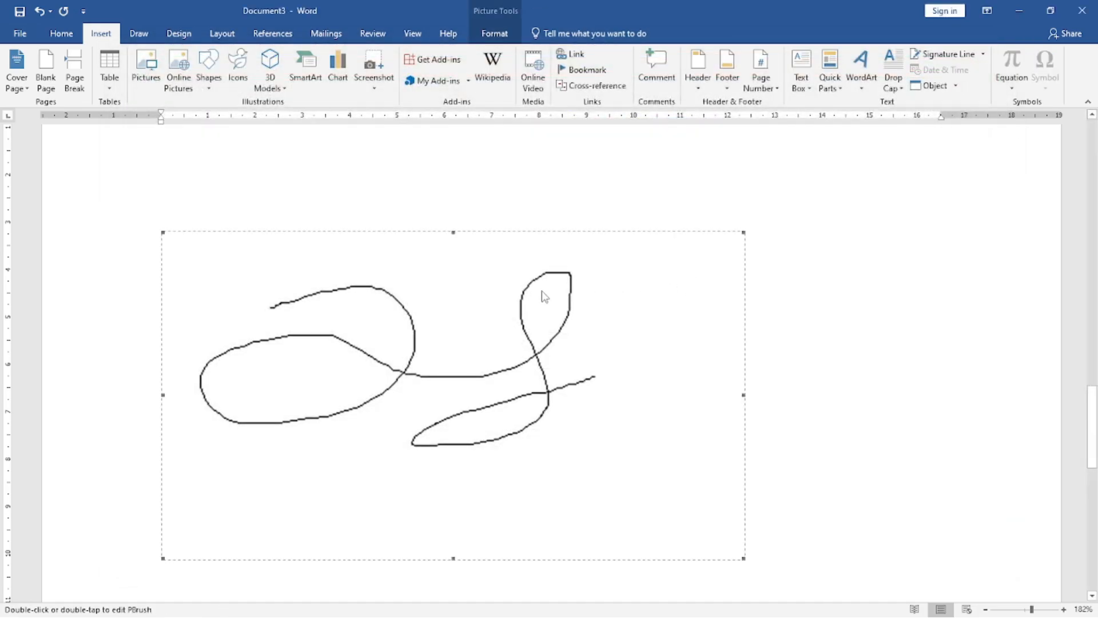
{"action": "key", "text": "Delete"}
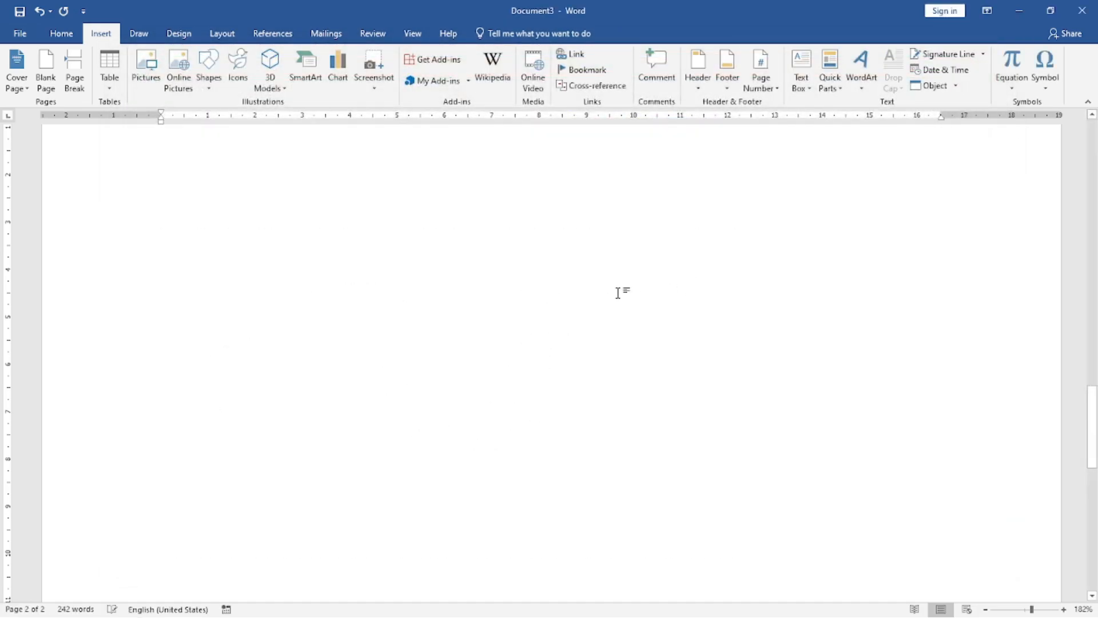
Insert the Wingdings Om symbol at the end of the last paragraph, after "even on another device."
{"action": "scroll", "coordinate": [572, 295], "scroll_direction": "up", "scroll_amount": 3}
{"action": "scroll", "coordinate": [568, 289], "scroll_direction": "up", "scroll_amount": 10}
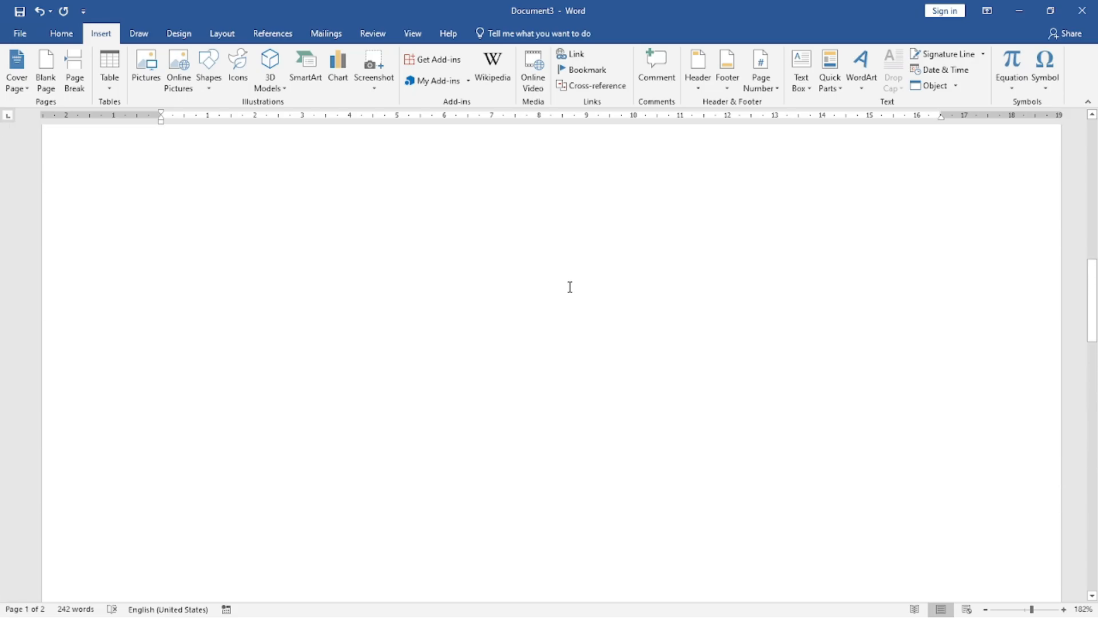
{"action": "scroll", "coordinate": [426, 349], "scroll_direction": "up", "scroll_amount": 1}
{"action": "left_click", "coordinate": [480, 377]}
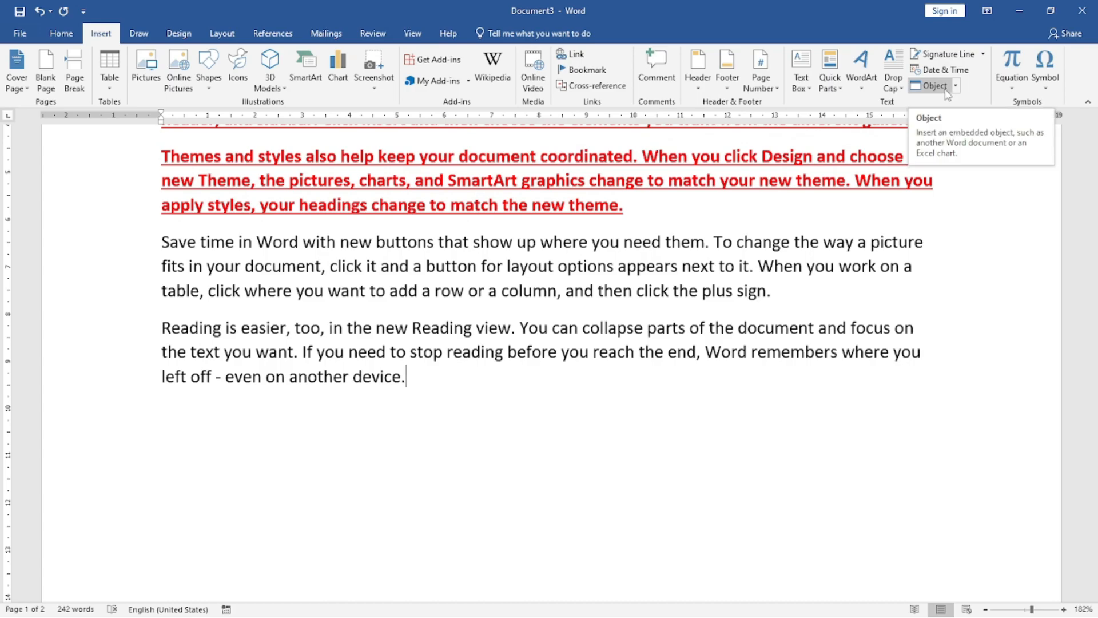
{"action": "left_click", "coordinate": [1008, 88]}
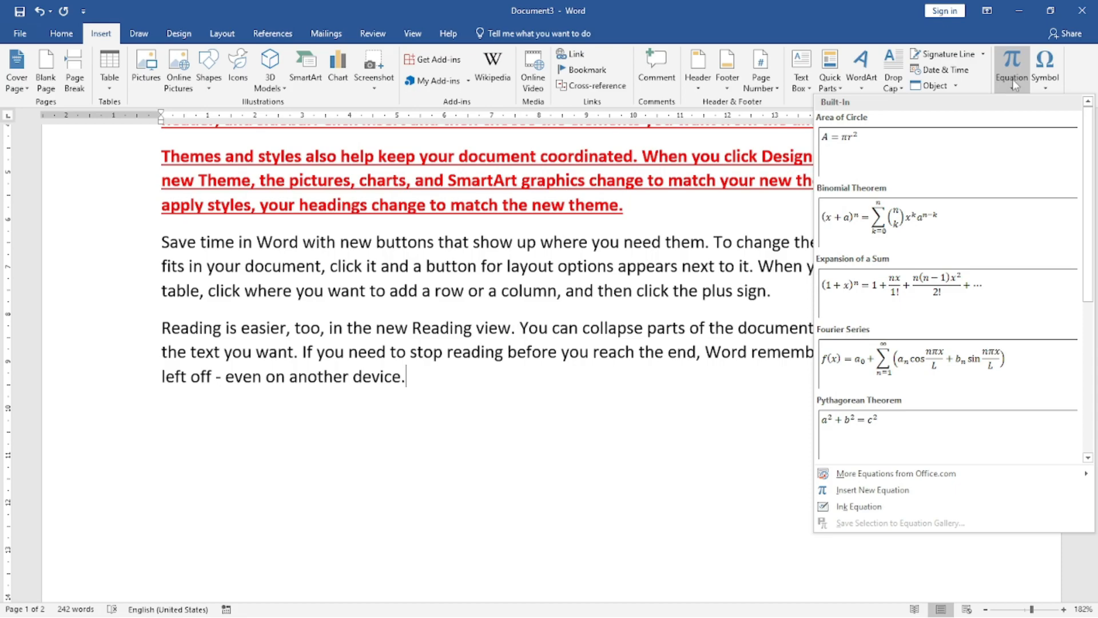
{"action": "left_click", "coordinate": [1045, 83]}
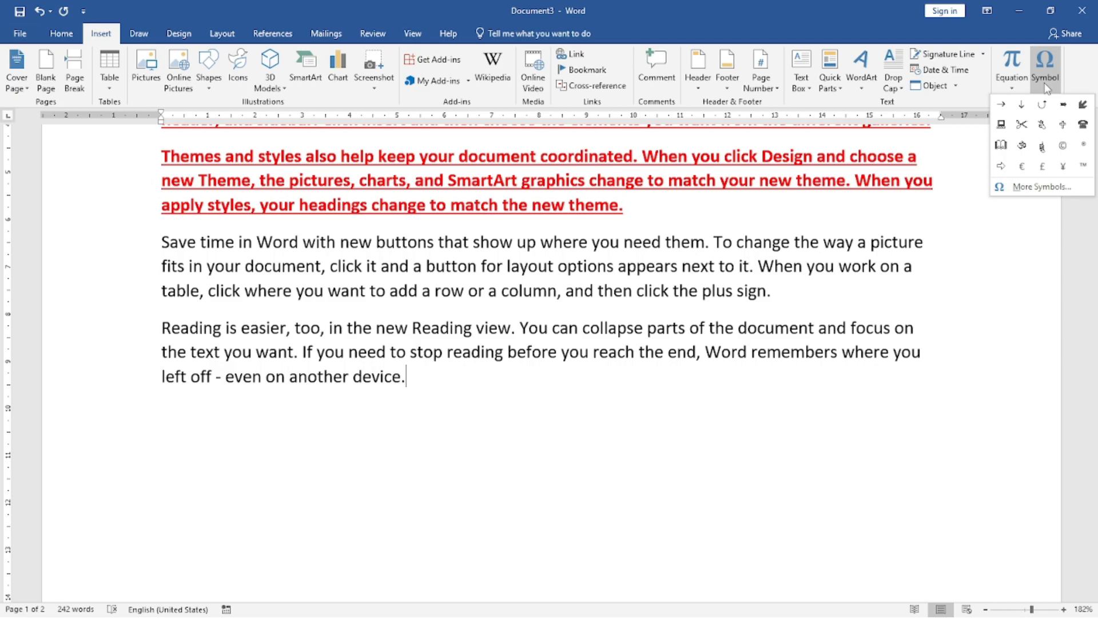
{"action": "left_click", "coordinate": [1024, 188]}
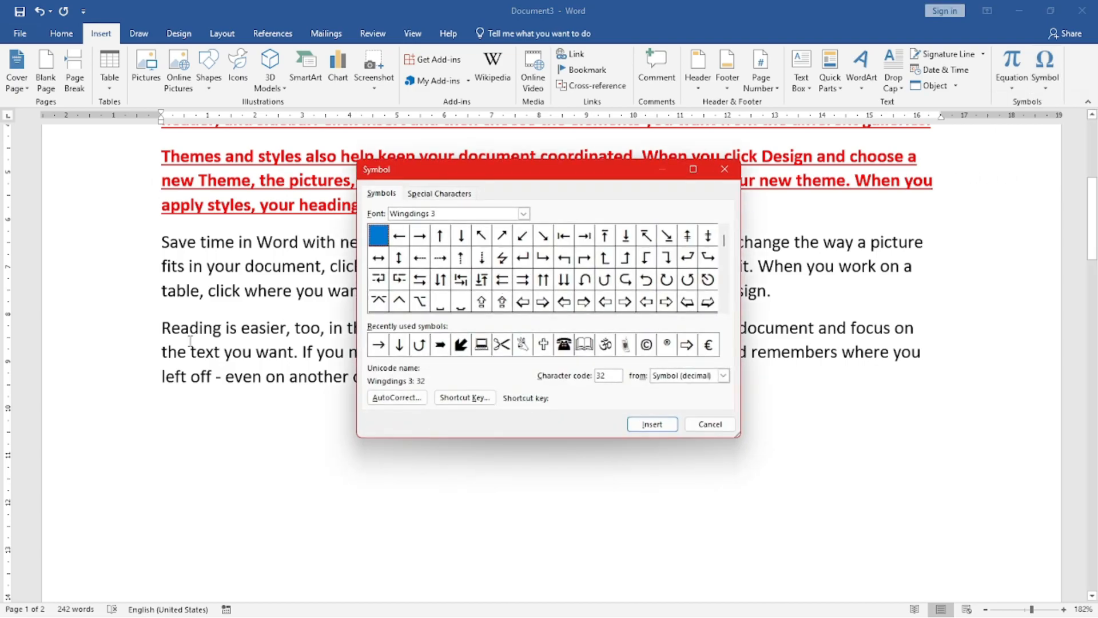
{"action": "left_click", "coordinate": [605, 343]}
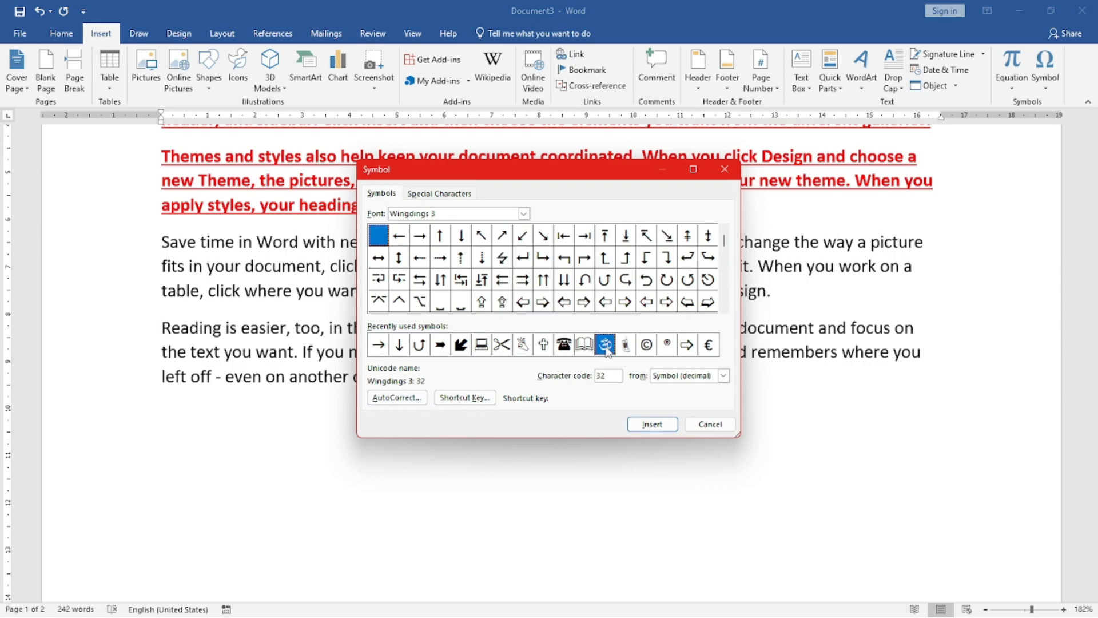
{"action": "left_click", "coordinate": [652, 424]}
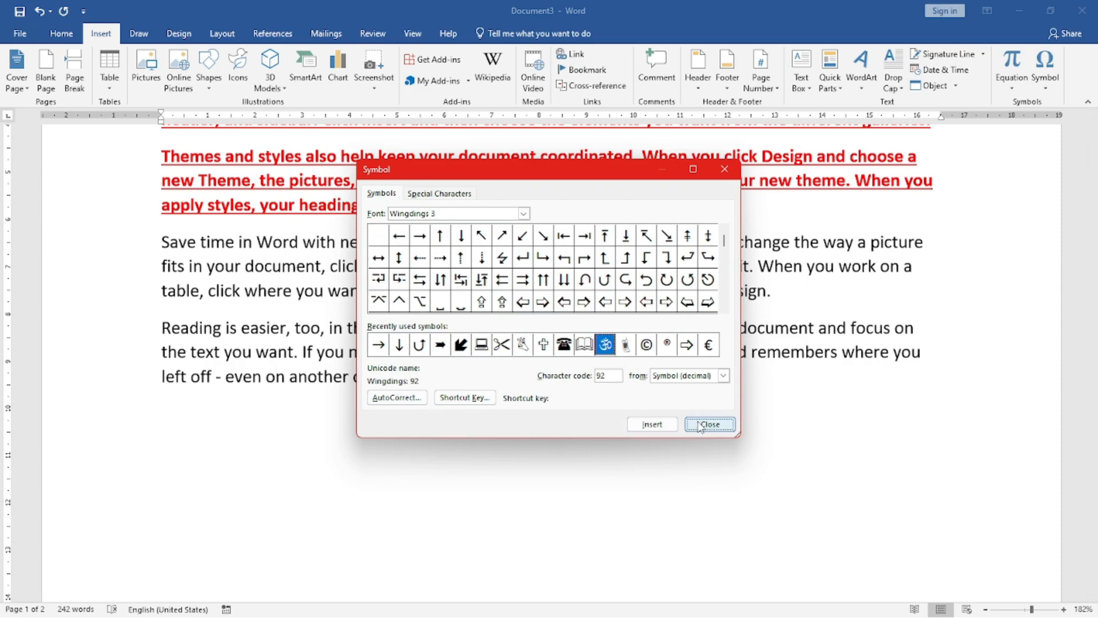
{"action": "left_click", "coordinate": [710, 424]}
Enlarge the Om symbol and the full stop before it to 72 pt and colour them red
{"action": "double_click", "coordinate": [415, 376]}
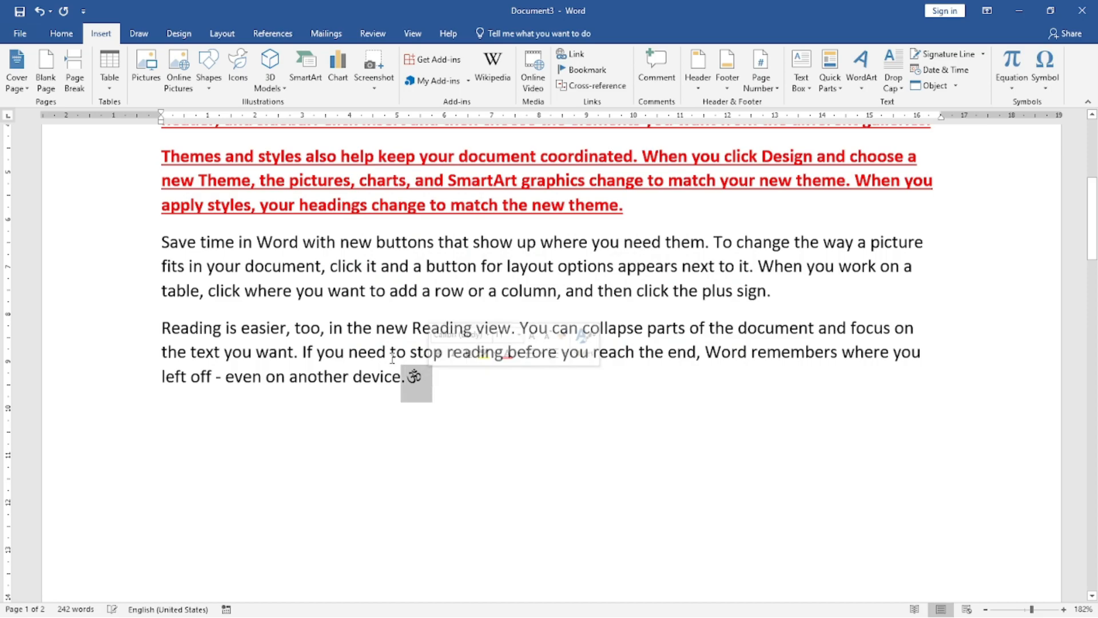
{"action": "left_click", "coordinate": [56, 39]}
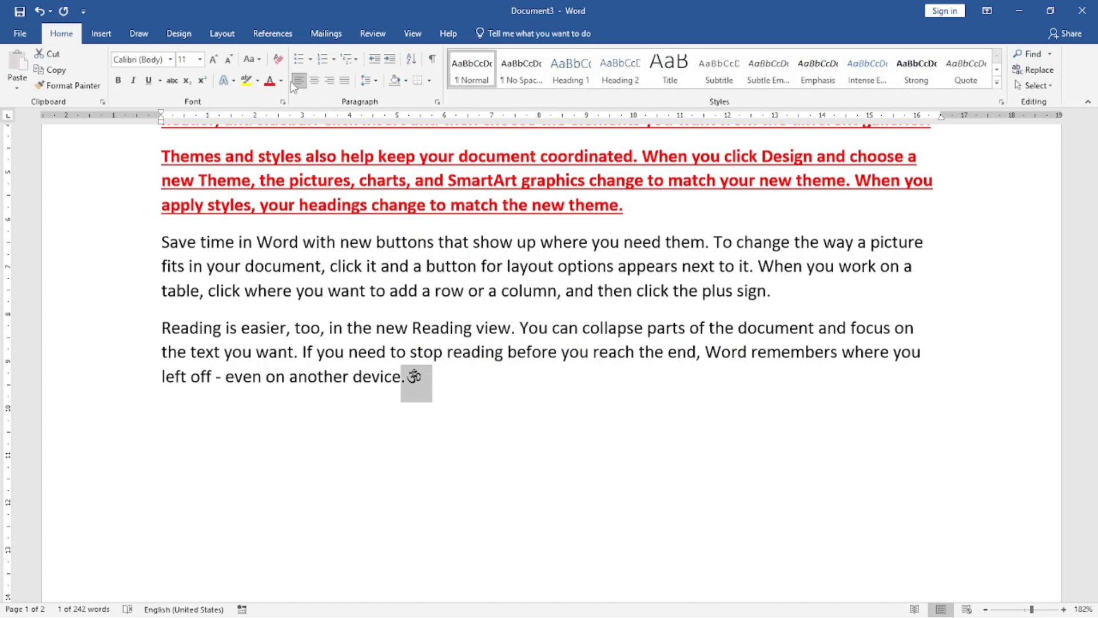
{"action": "left_click", "coordinate": [213, 60]}
{"action": "left_click", "coordinate": [213, 60]}
{"action": "left_click", "coordinate": [213, 60]}
{"action": "left_click", "coordinate": [212, 59]}
{"action": "left_click", "coordinate": [212, 60]}
{"action": "left_click", "coordinate": [213, 59]}
{"action": "left_click", "coordinate": [212, 59]}
{"action": "left_click", "coordinate": [213, 59]}
{"action": "left_click", "coordinate": [213, 59]}
{"action": "left_click", "coordinate": [212, 60]}
{"action": "left_click", "coordinate": [213, 60]}
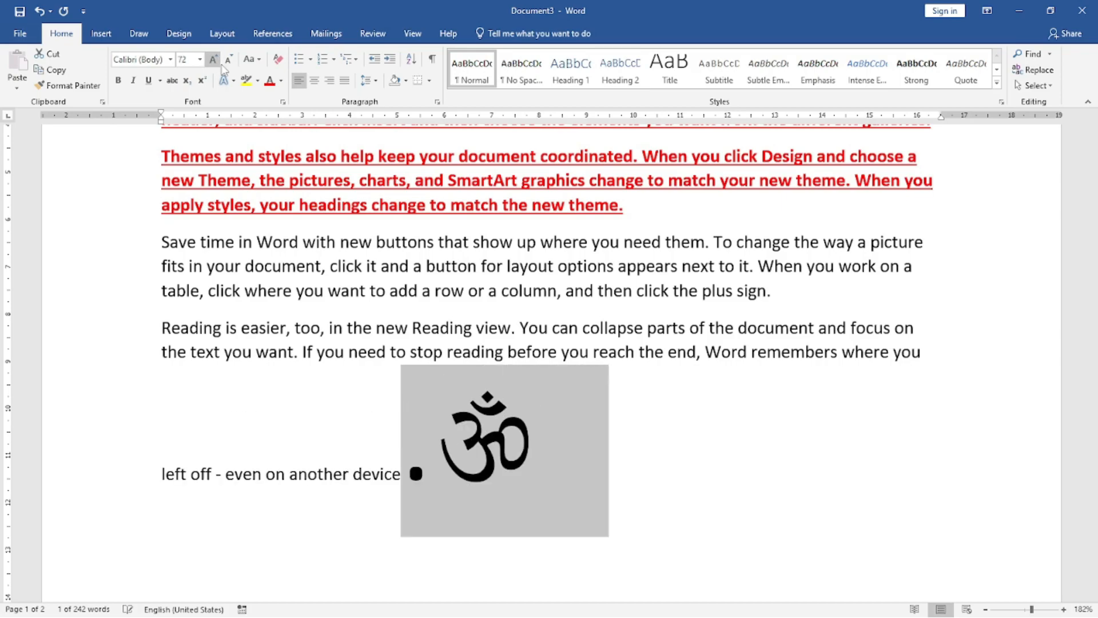
{"action": "left_click", "coordinate": [269, 80]}
{"action": "left_click", "coordinate": [516, 451]}
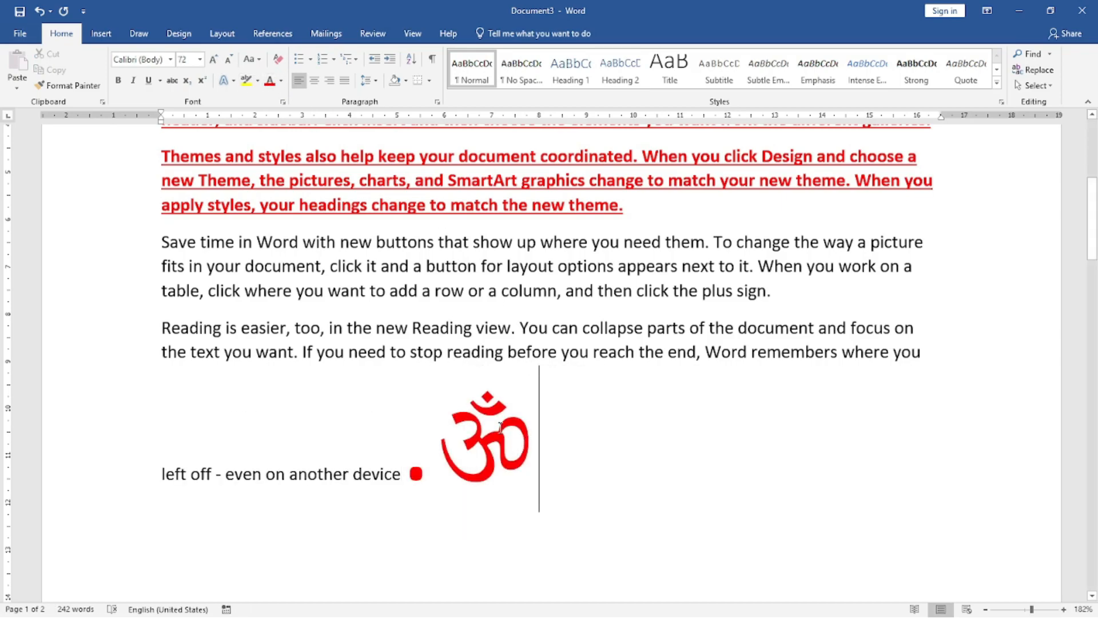
Replace the large red Om symbol with the telephone symbol
{"action": "left_click_drag", "start_coordinate": [518, 430], "coordinate": [458, 426]}
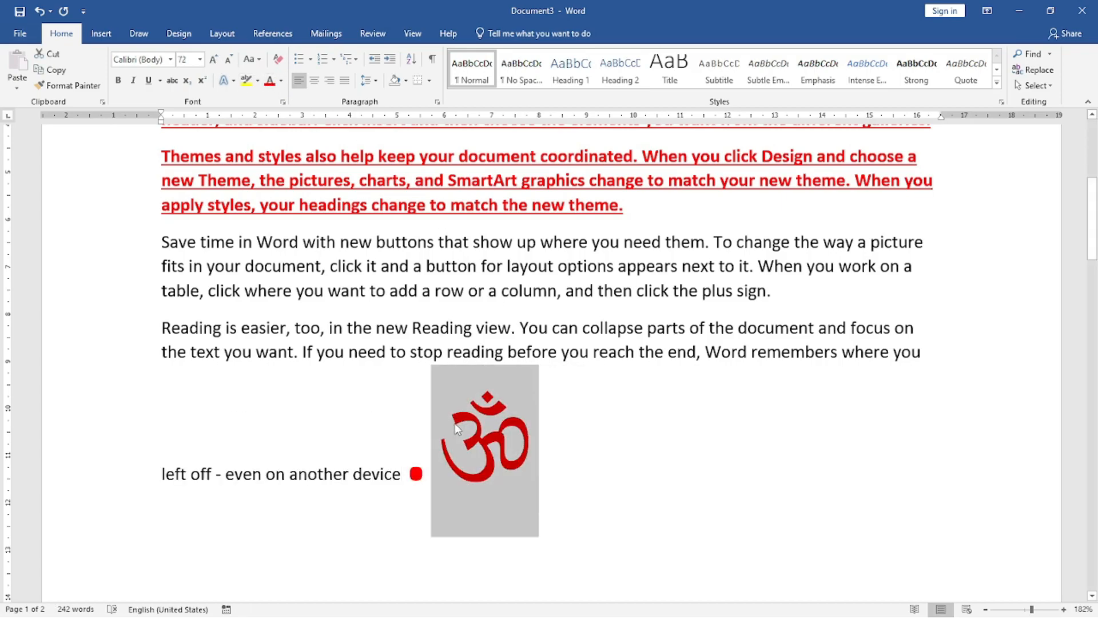
{"action": "left_click", "coordinate": [101, 33]}
{"action": "left_click", "coordinate": [1044, 86]}
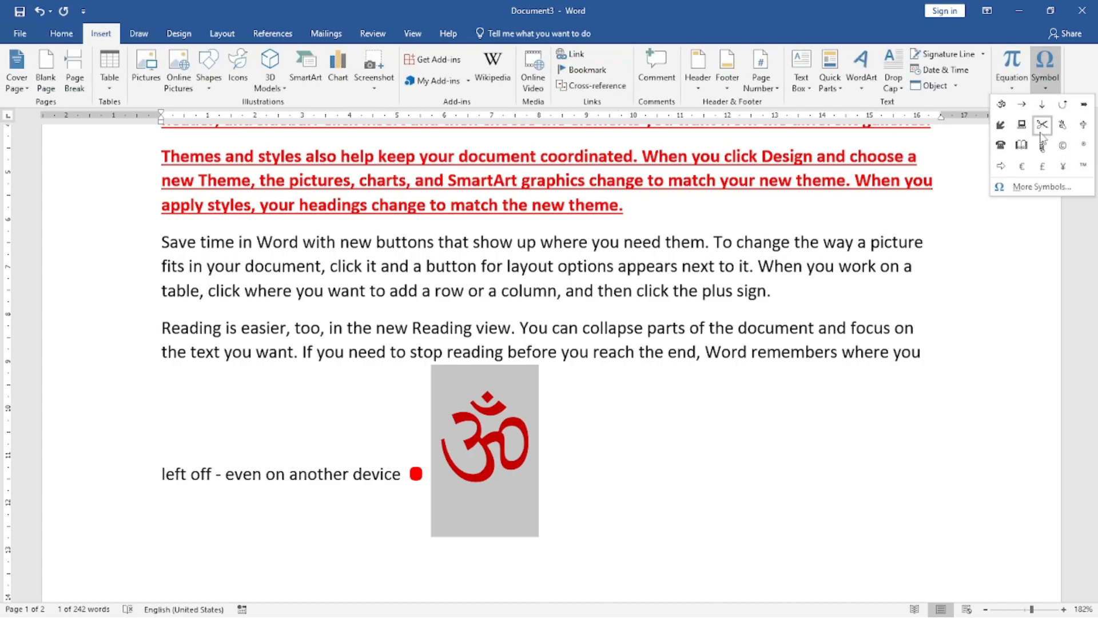
{"action": "left_click", "coordinate": [1002, 146]}
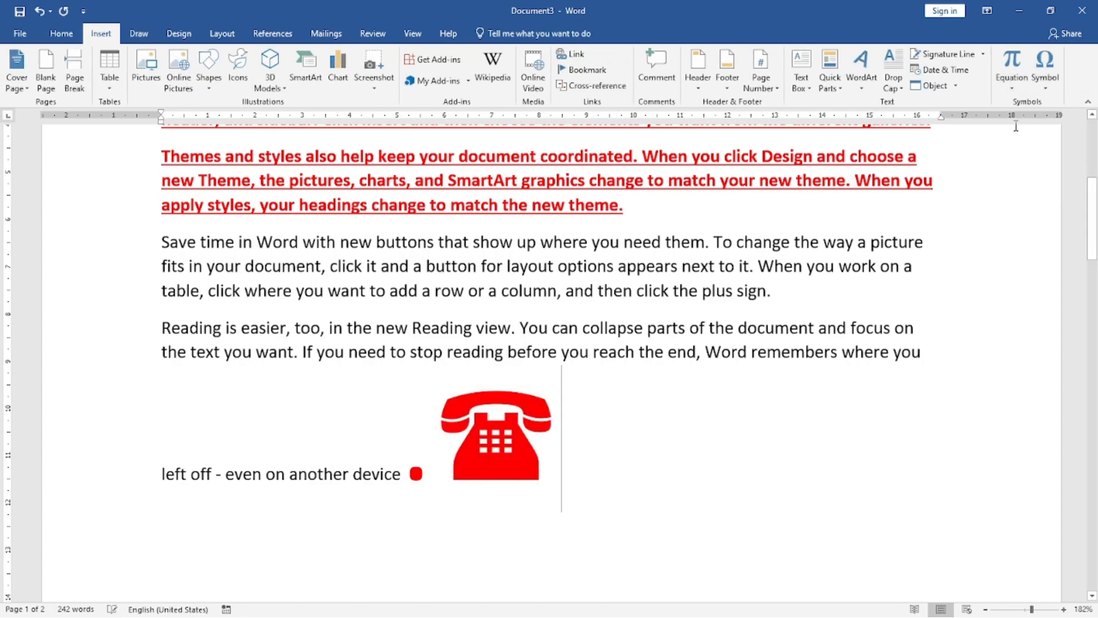
Replace the large red telephone symbol at the end of the last paragraph with the mobile phone symbol
{"action": "double_click", "coordinate": [538, 418]}
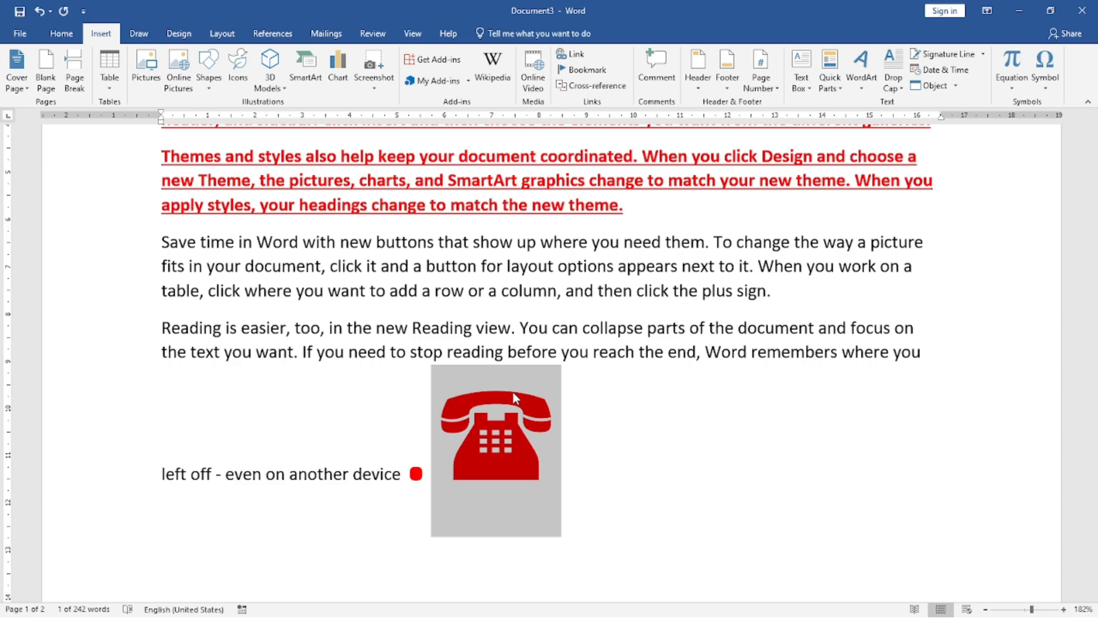
{"action": "left_click", "coordinate": [1046, 80]}
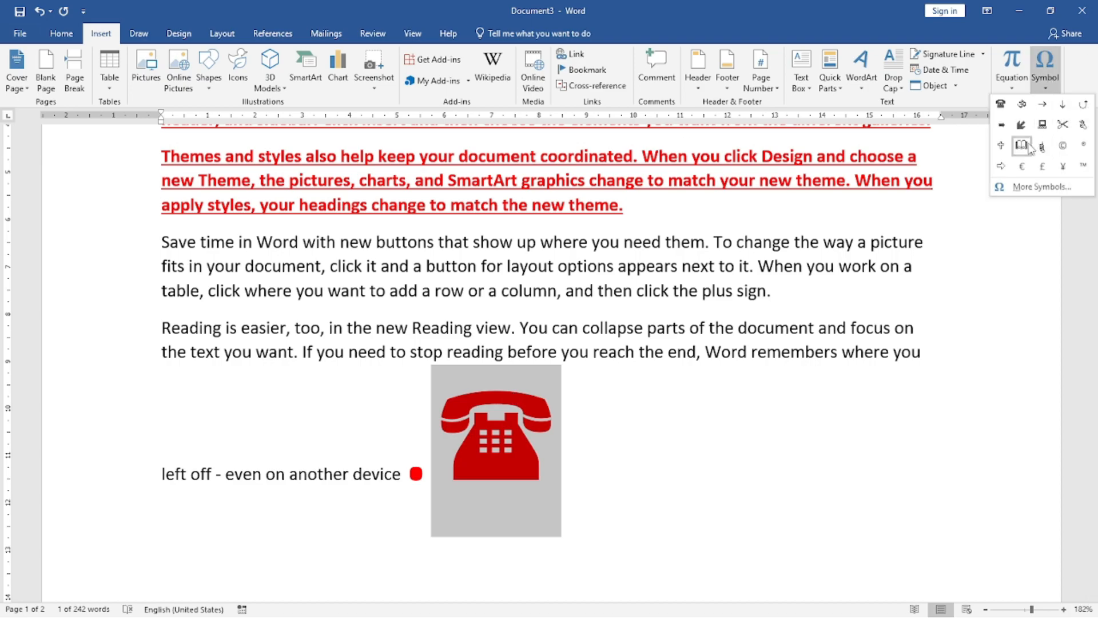
{"action": "left_click", "coordinate": [1063, 148]}
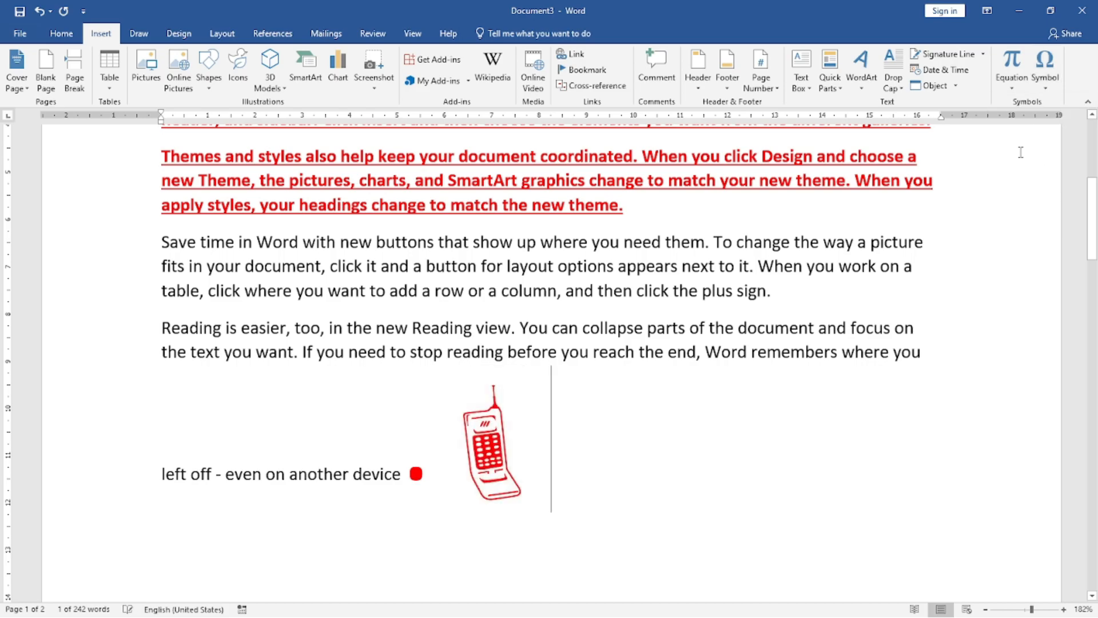
Examine the gallery of built-in equations, such as Area of Circle and Fourier Series
{"action": "left_click", "coordinate": [1010, 91]}
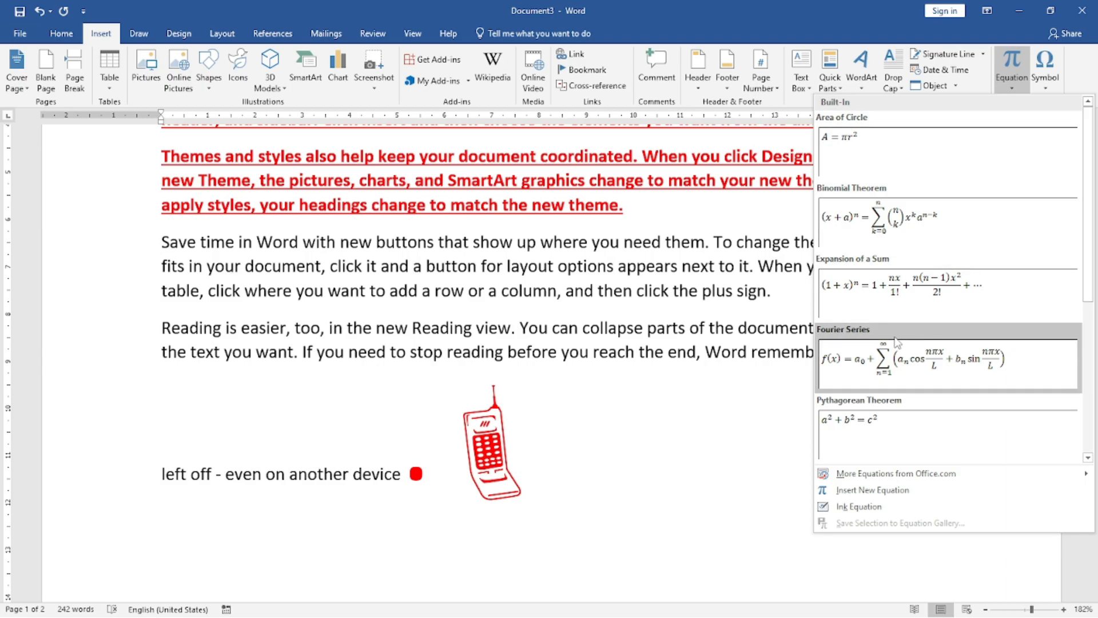
{"action": "left_click", "coordinate": [541, 433]}
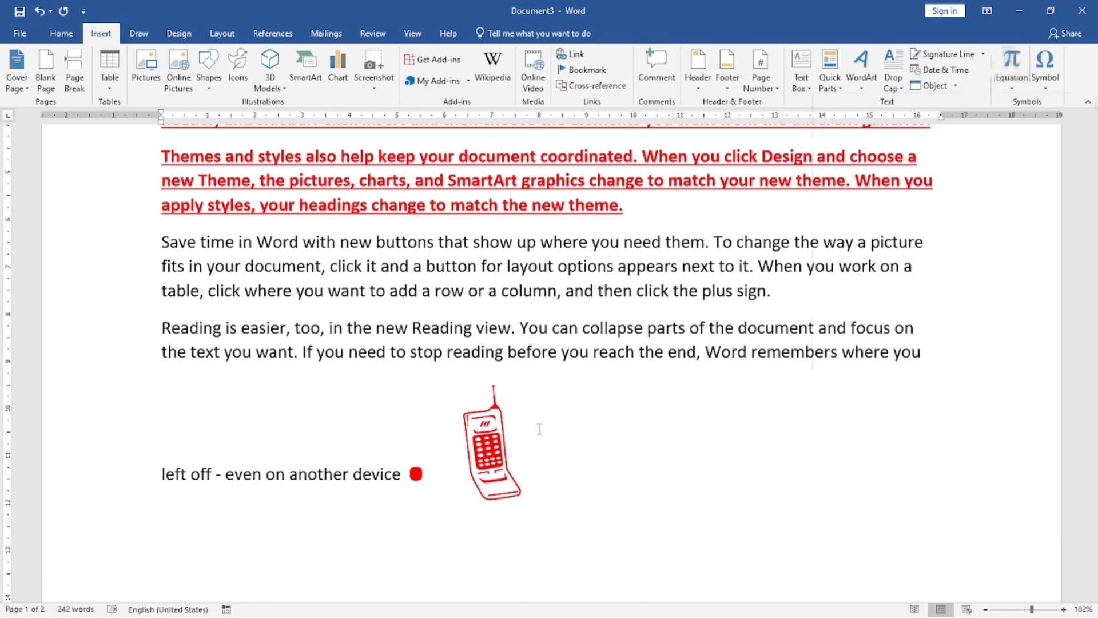
{"action": "left_click", "coordinate": [1012, 88]}
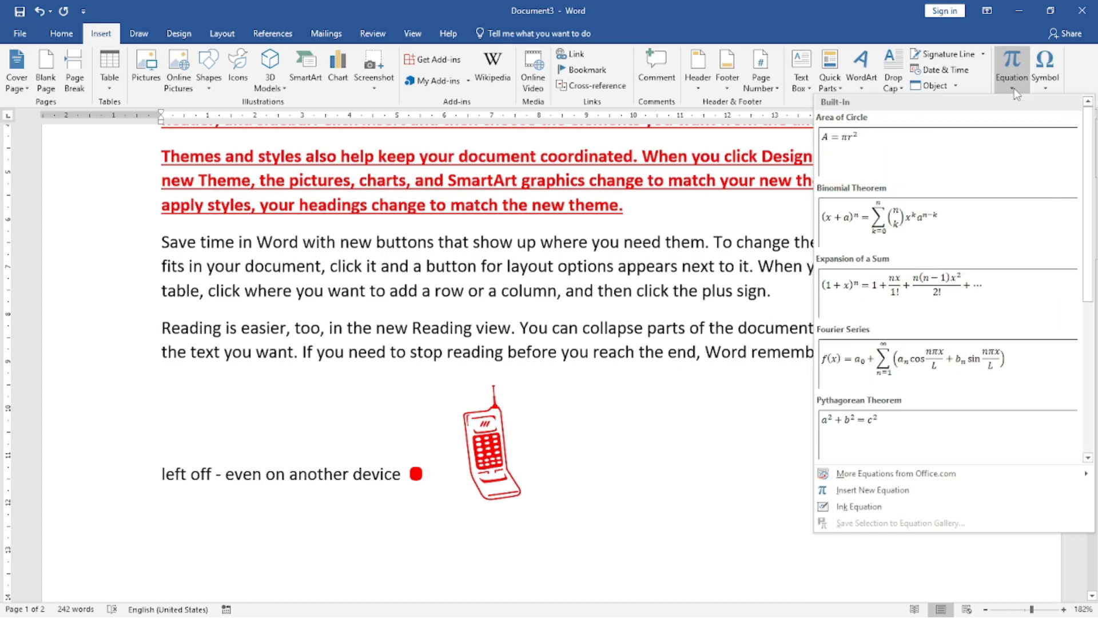
{"action": "left_click", "coordinate": [641, 382]}
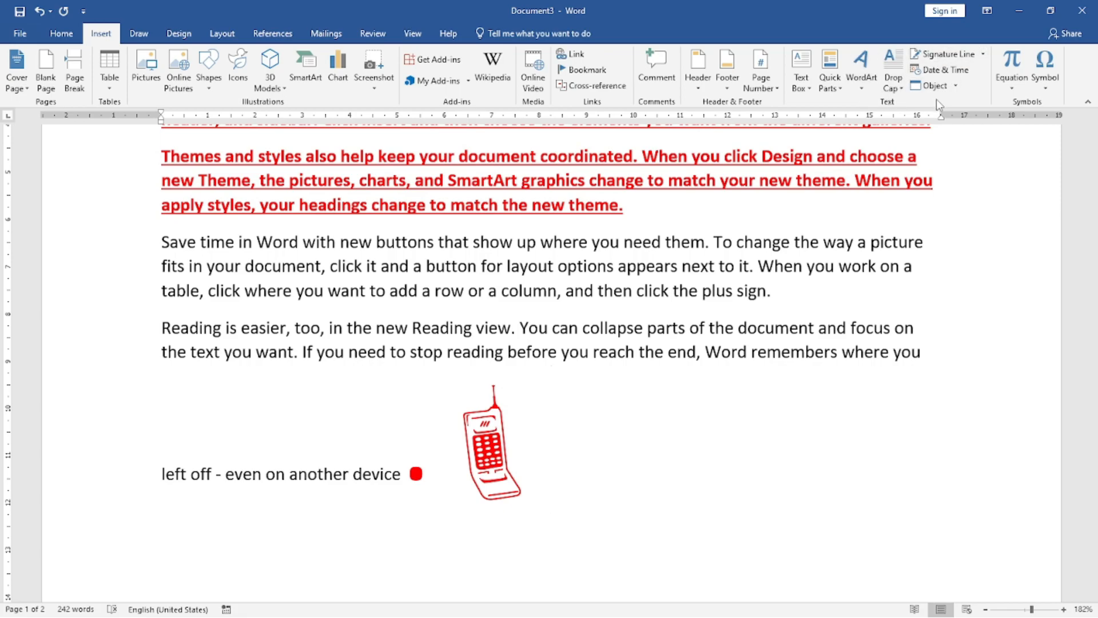
Insert the Wingdings white-on-black circled 3 symbol, character code 142, after the red mobile phone symbol
{"action": "left_click", "coordinate": [1045, 77]}
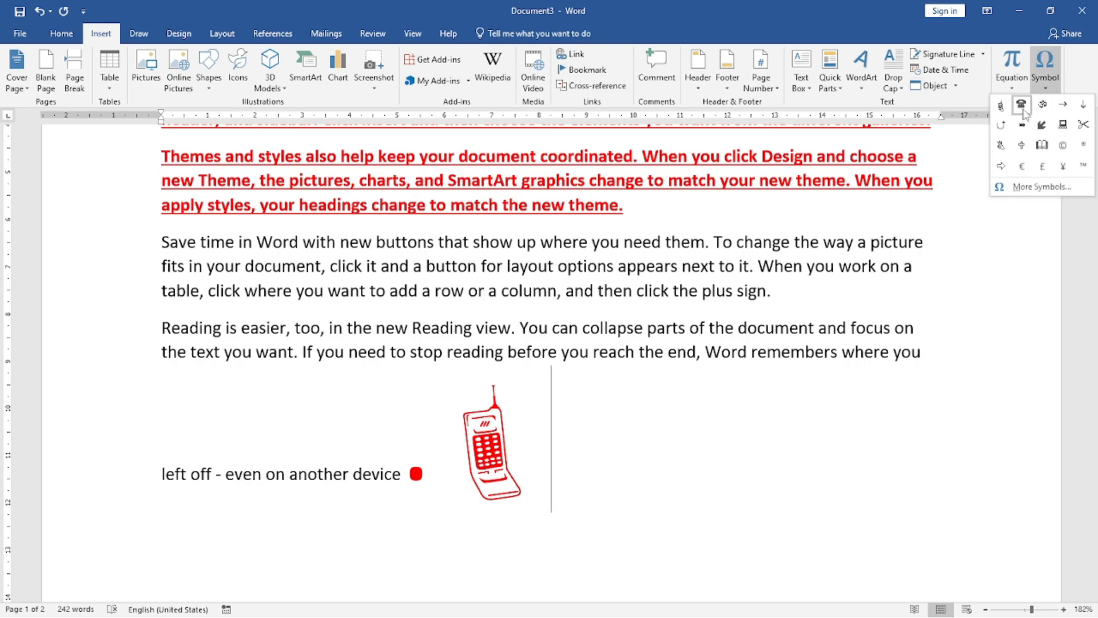
{"action": "left_click", "coordinate": [1026, 178]}
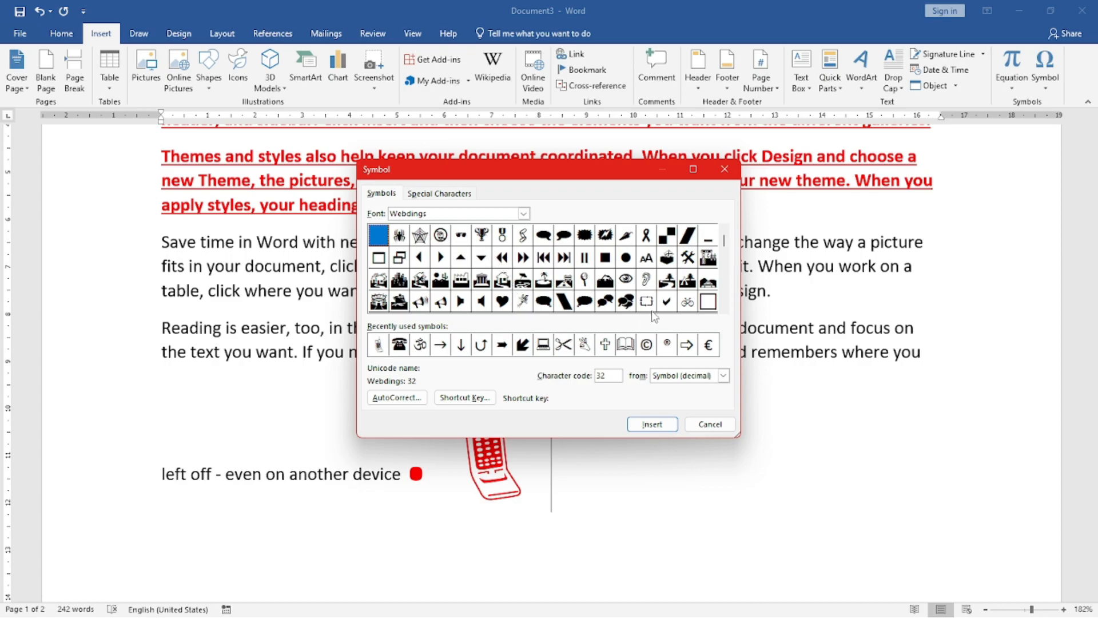
{"action": "left_click", "coordinate": [523, 213]}
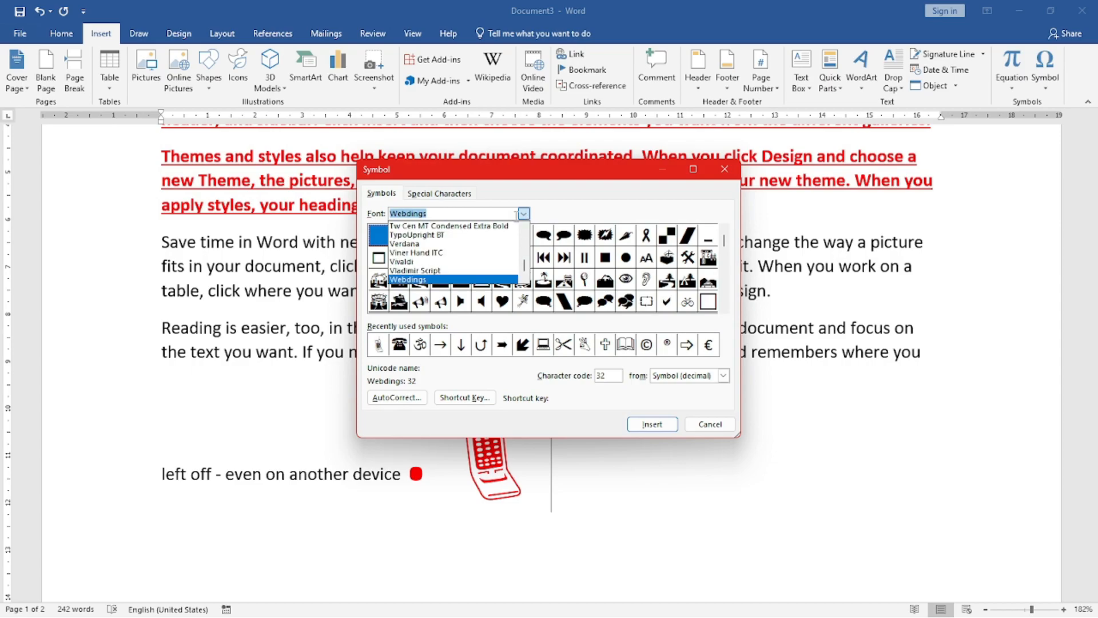
{"action": "left_click", "coordinate": [524, 278]}
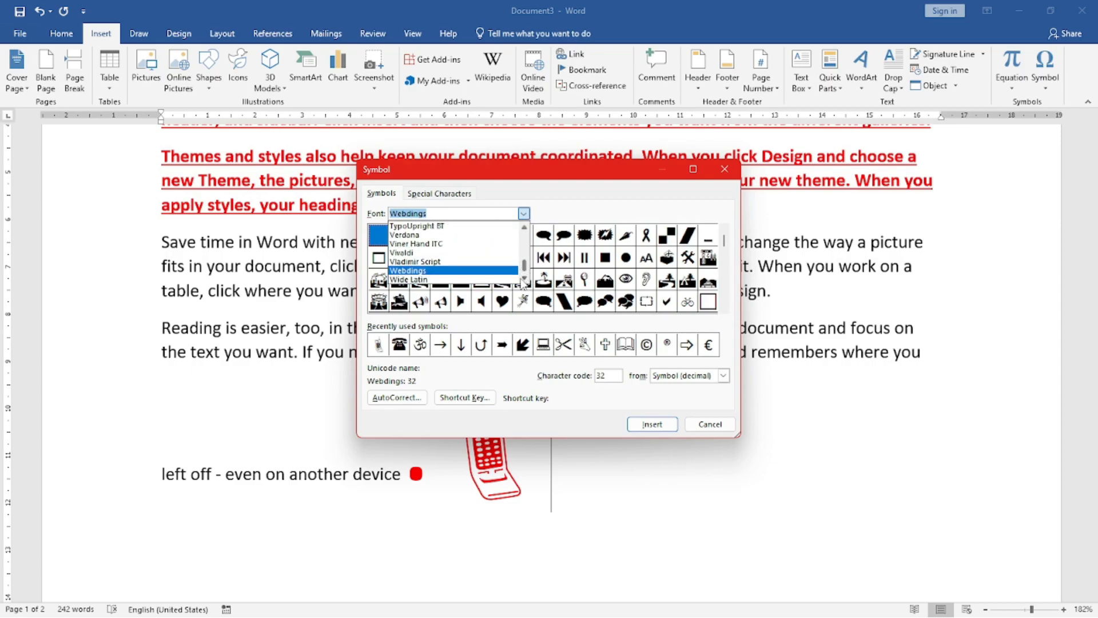
{"action": "left_click", "coordinate": [522, 279]}
{"action": "left_click", "coordinate": [522, 278]}
{"action": "left_click", "coordinate": [439, 271]}
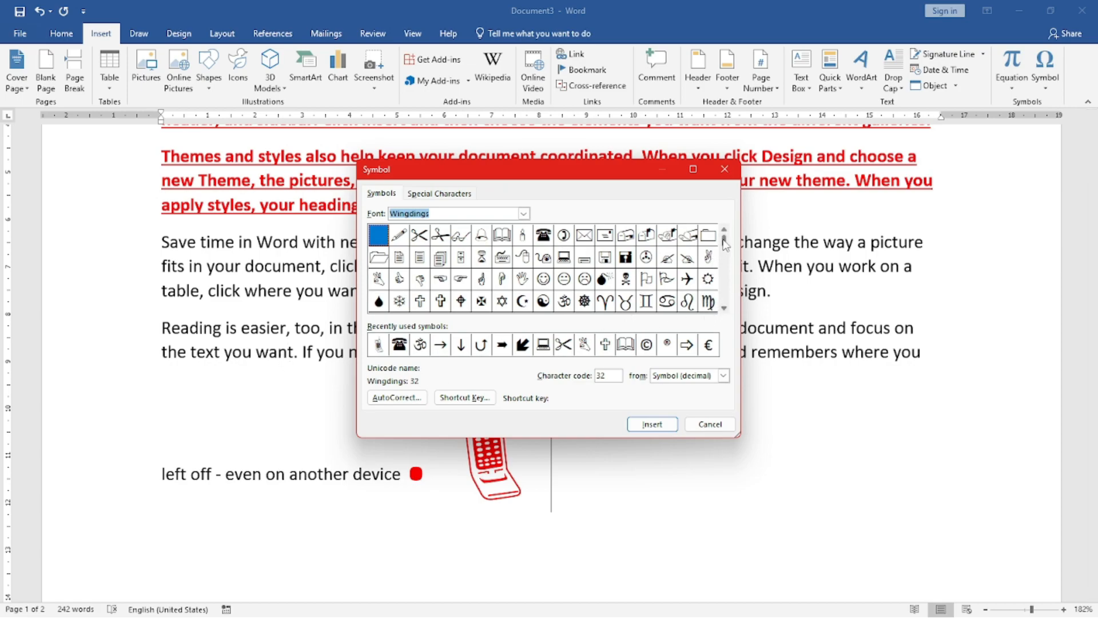
{"action": "left_click_drag", "start_coordinate": [724, 265], "coordinate": [724, 279]}
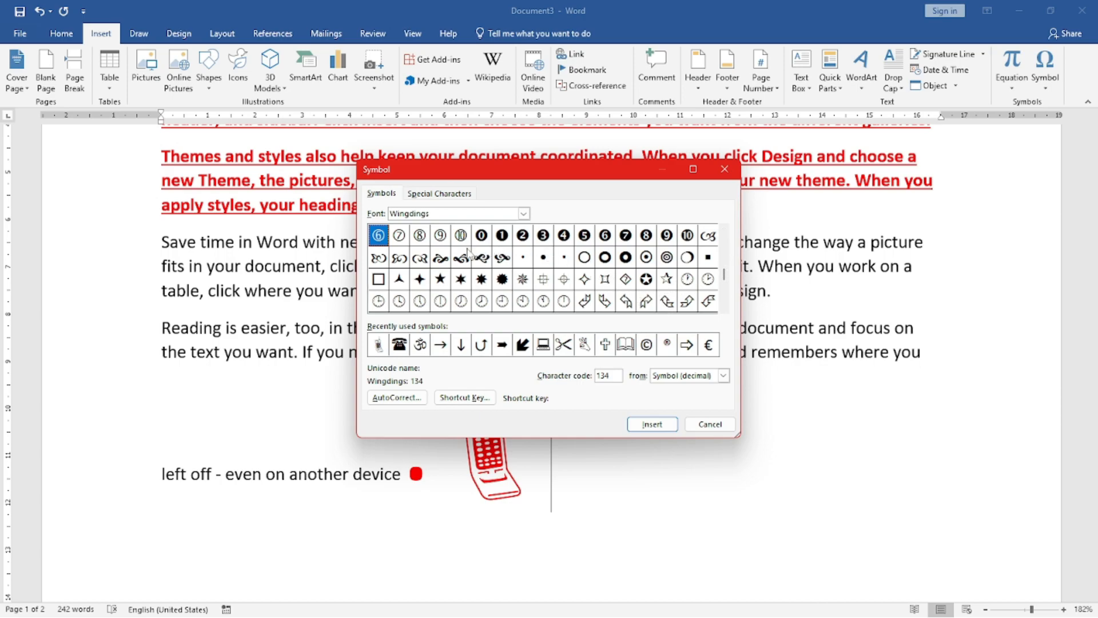
{"action": "left_click", "coordinate": [543, 240]}
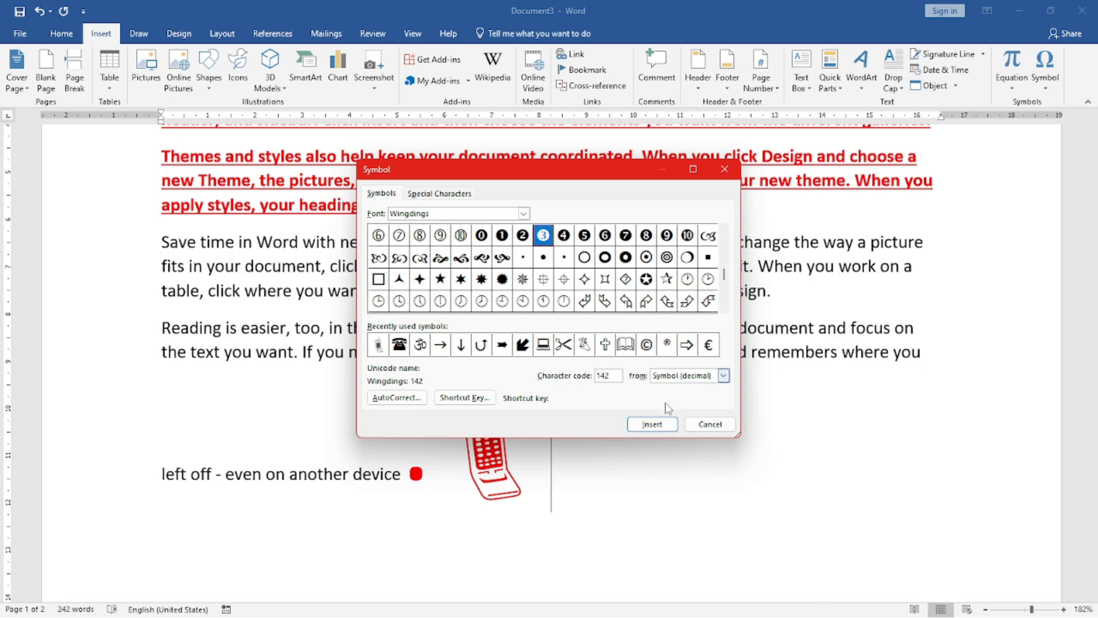
{"action": "left_click", "coordinate": [651, 424]}
{"action": "left_click", "coordinate": [708, 424]}
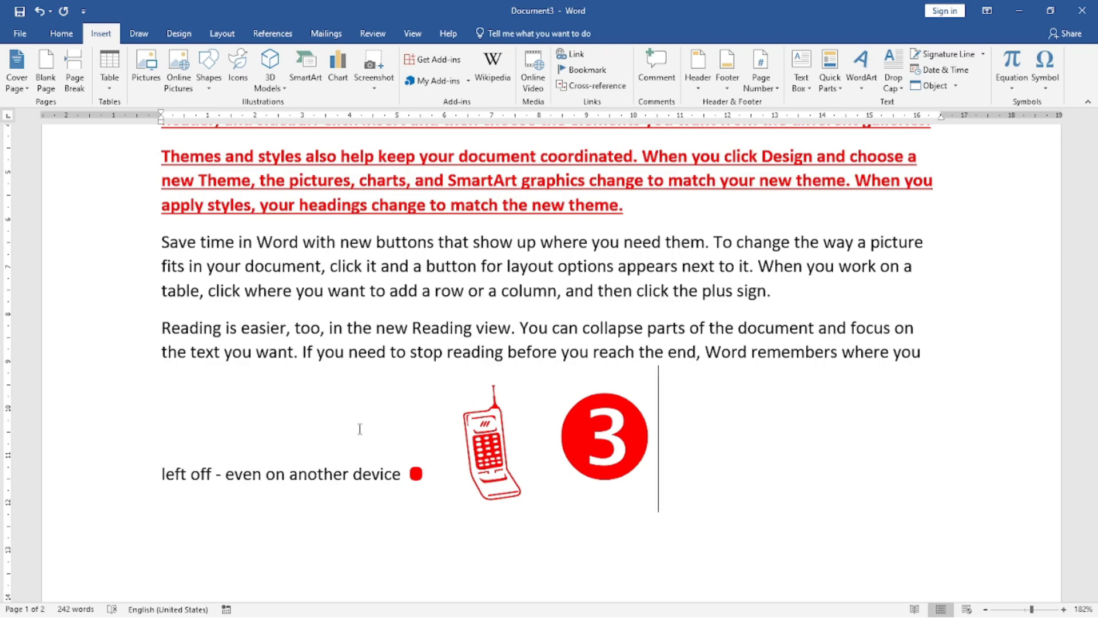
{"action": "key", "text": "super"}
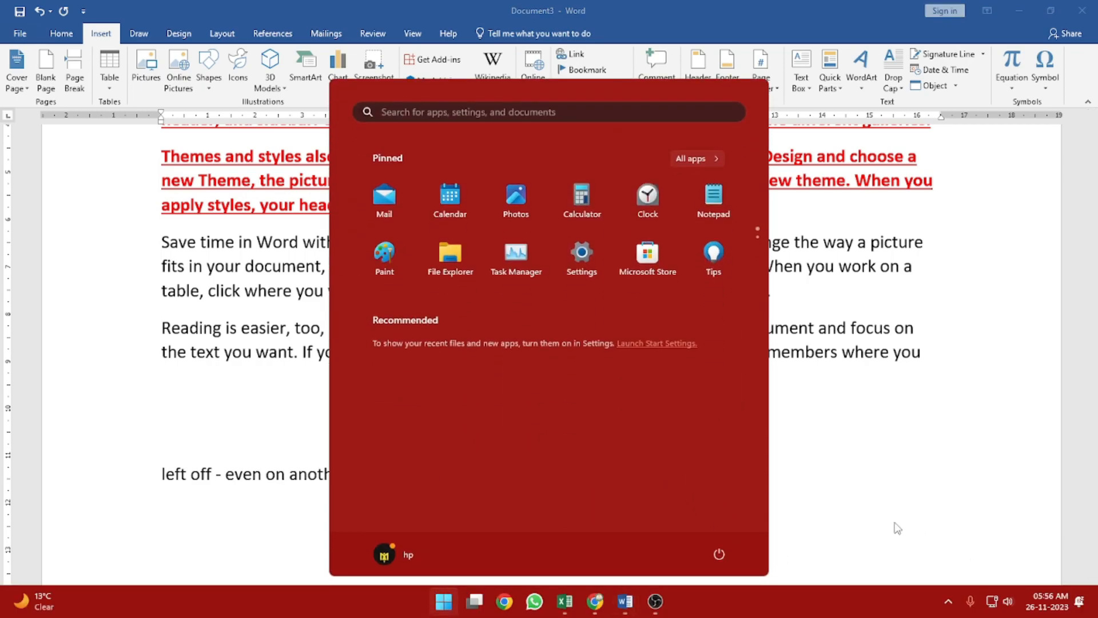
{"action": "left_click", "coordinate": [654, 601]}
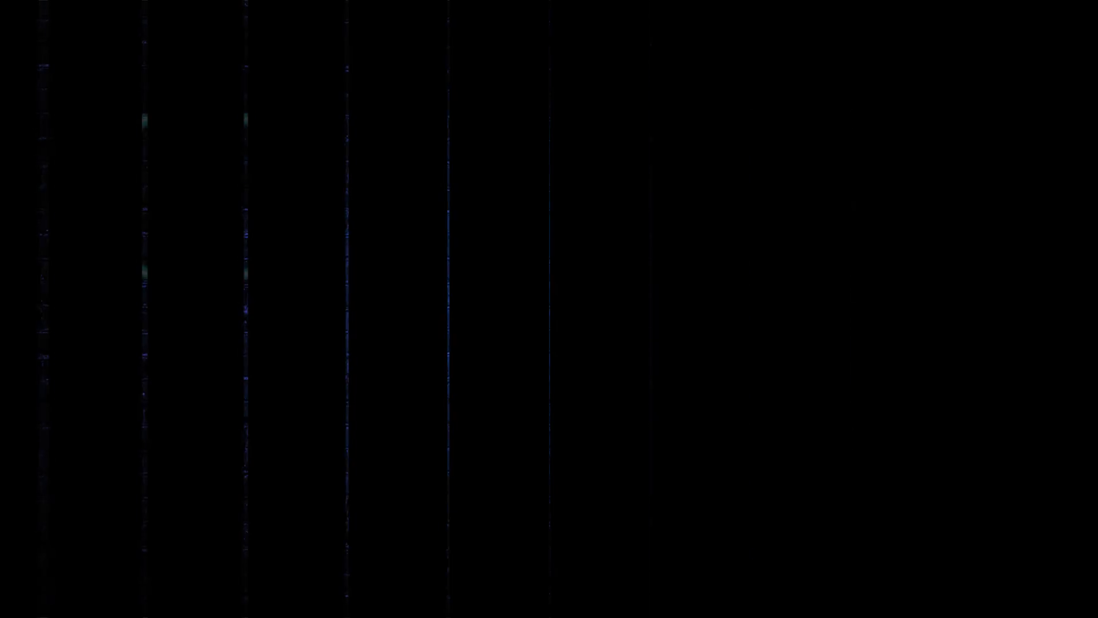